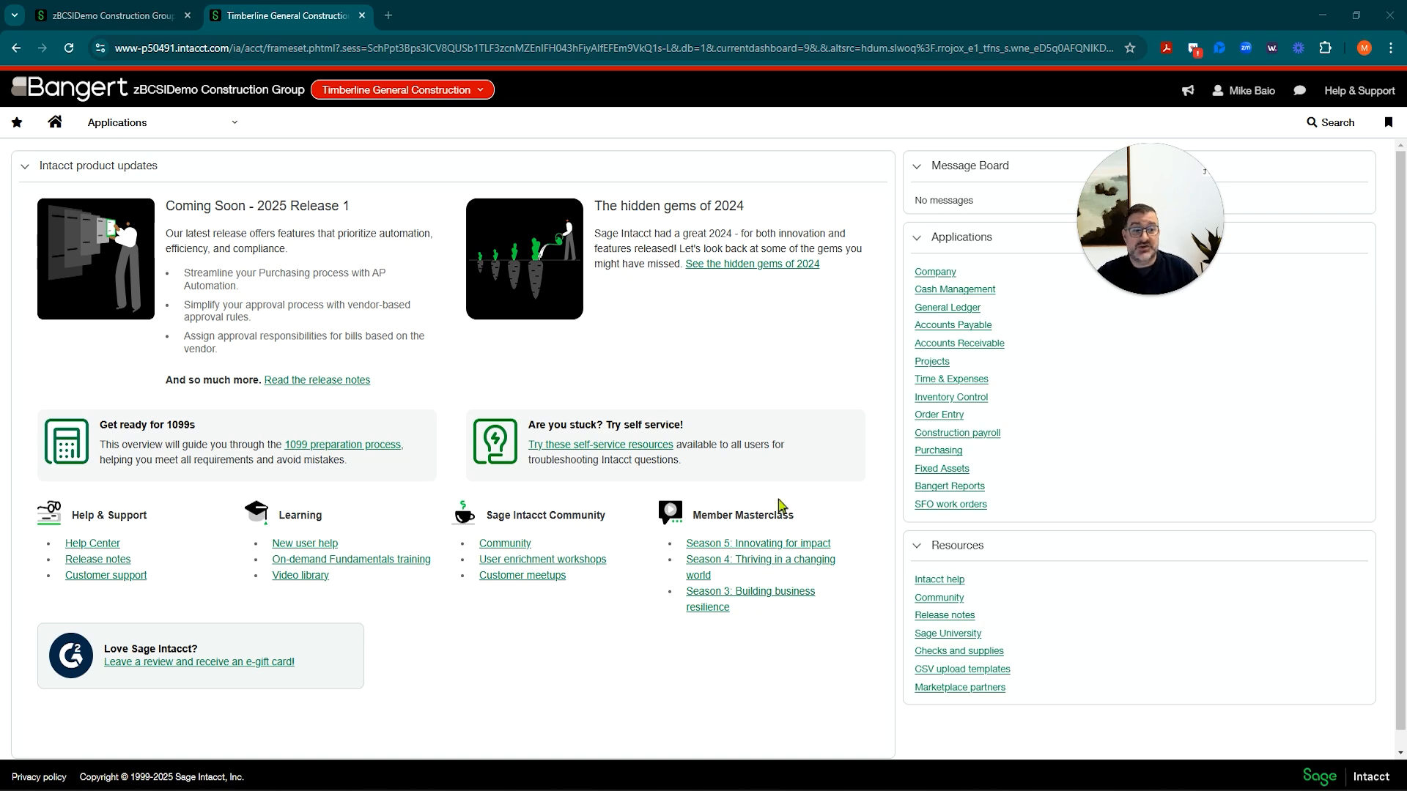
Step: Open the list of posted employee reimbursements in Time & Expenses
click(212, 130)
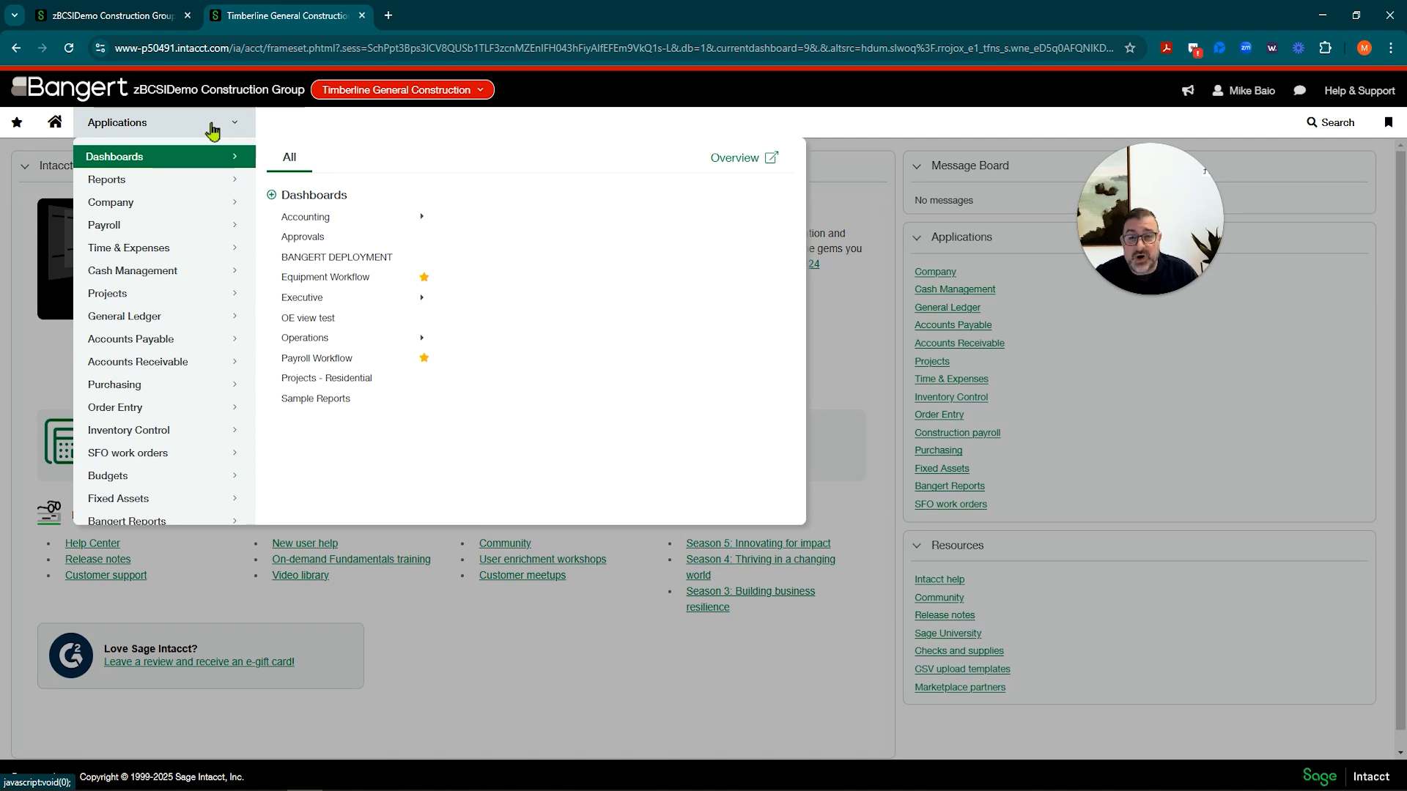
mouse_move(187, 253)
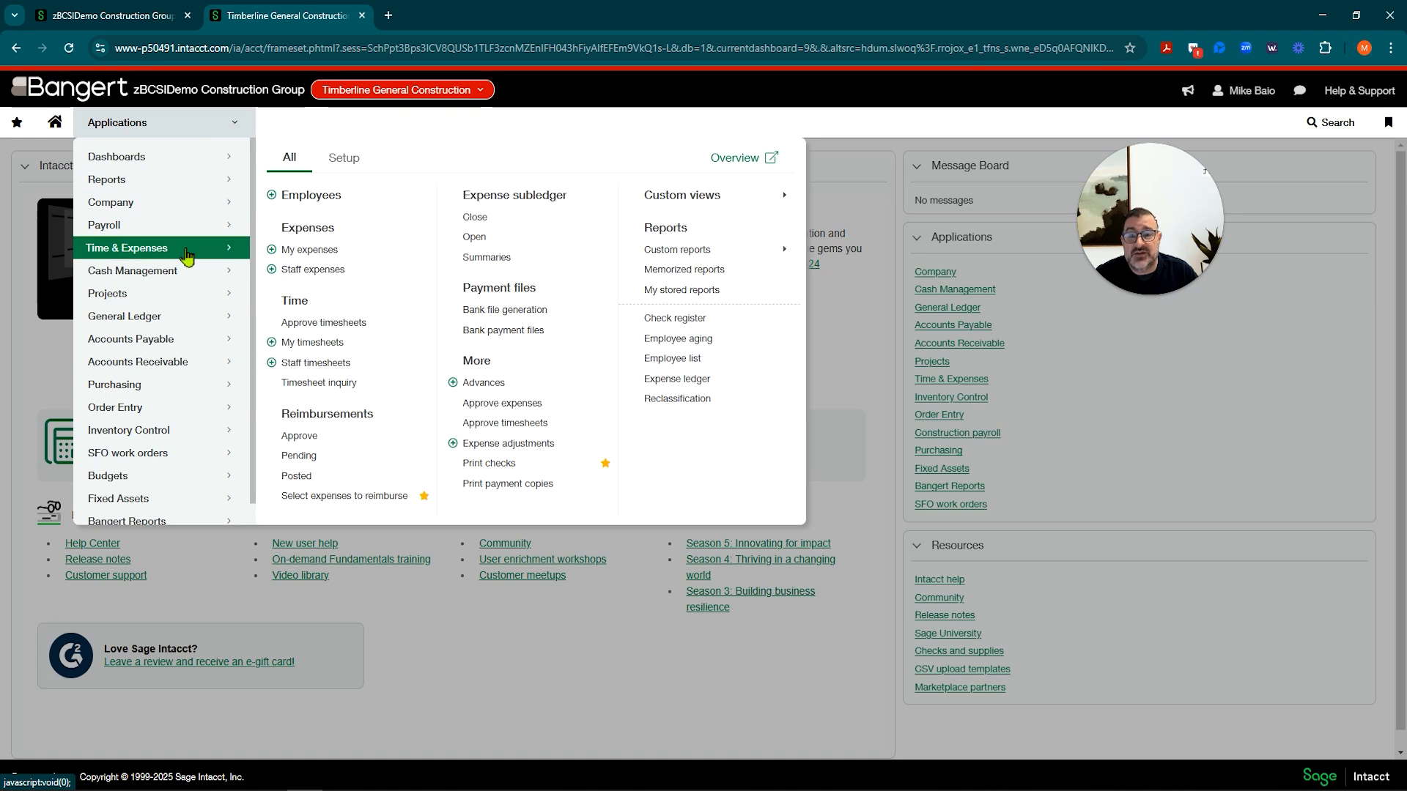
click(297, 490)
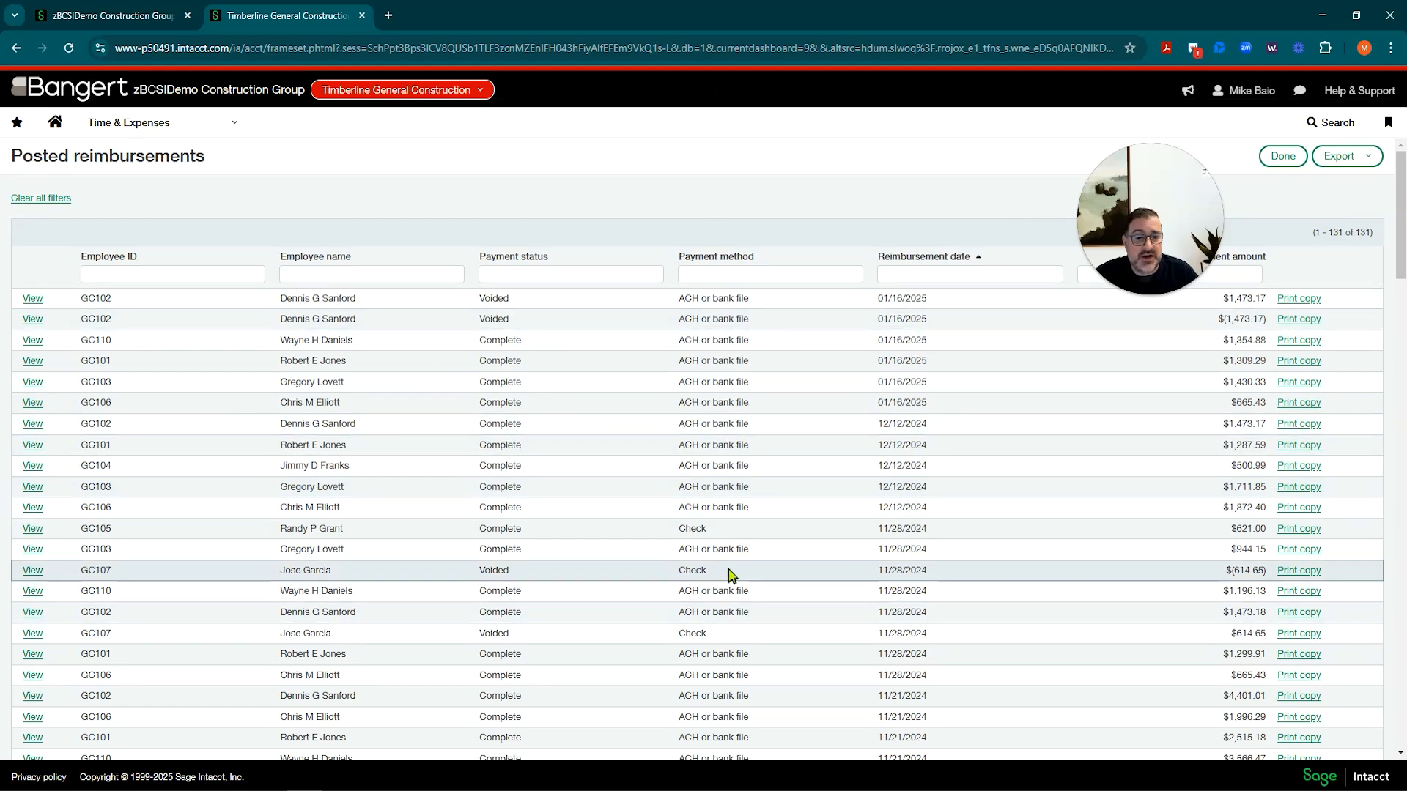
Step: Filter the posted reimbursements by the payment method Check and locate the completed payment dated 11/28/2024
click(740, 275)
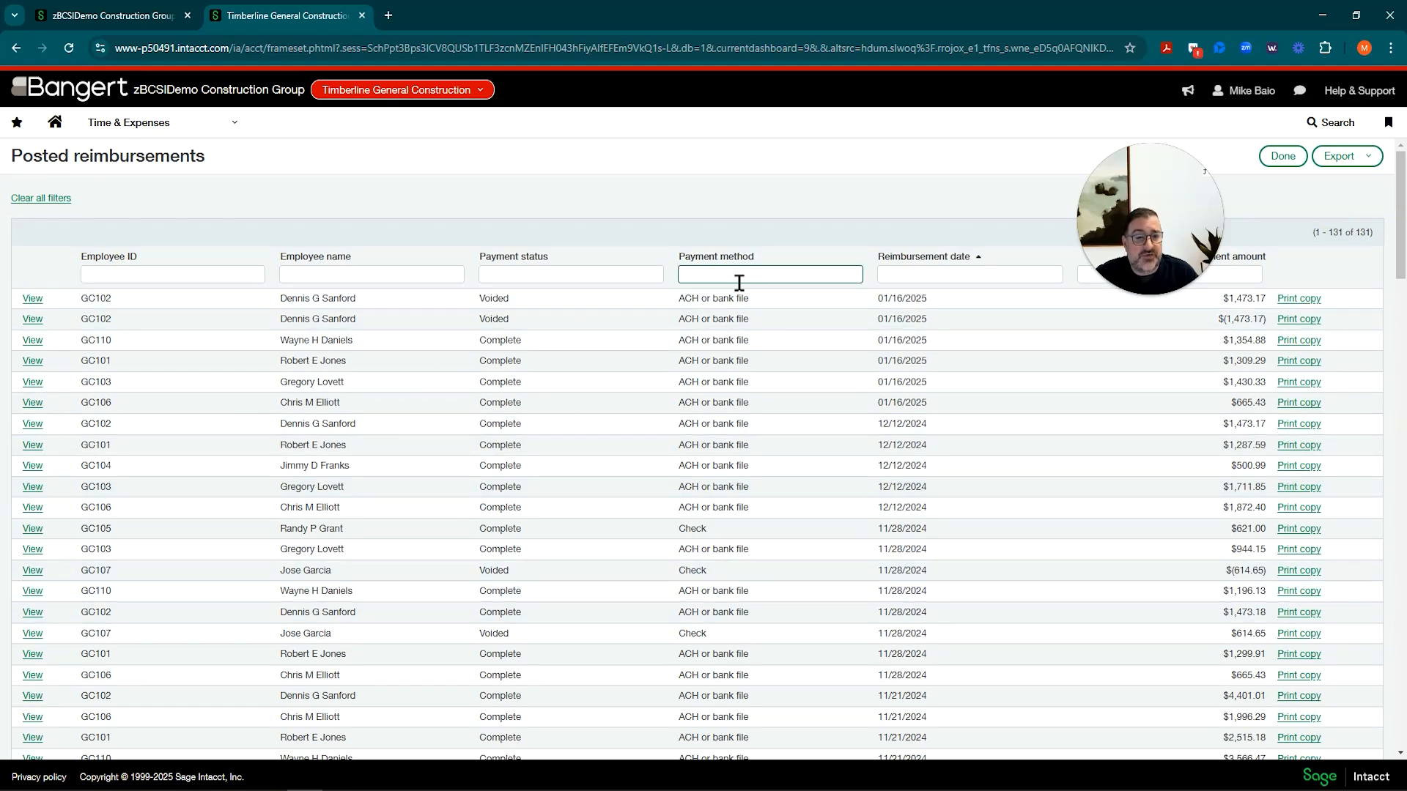
text(Check)
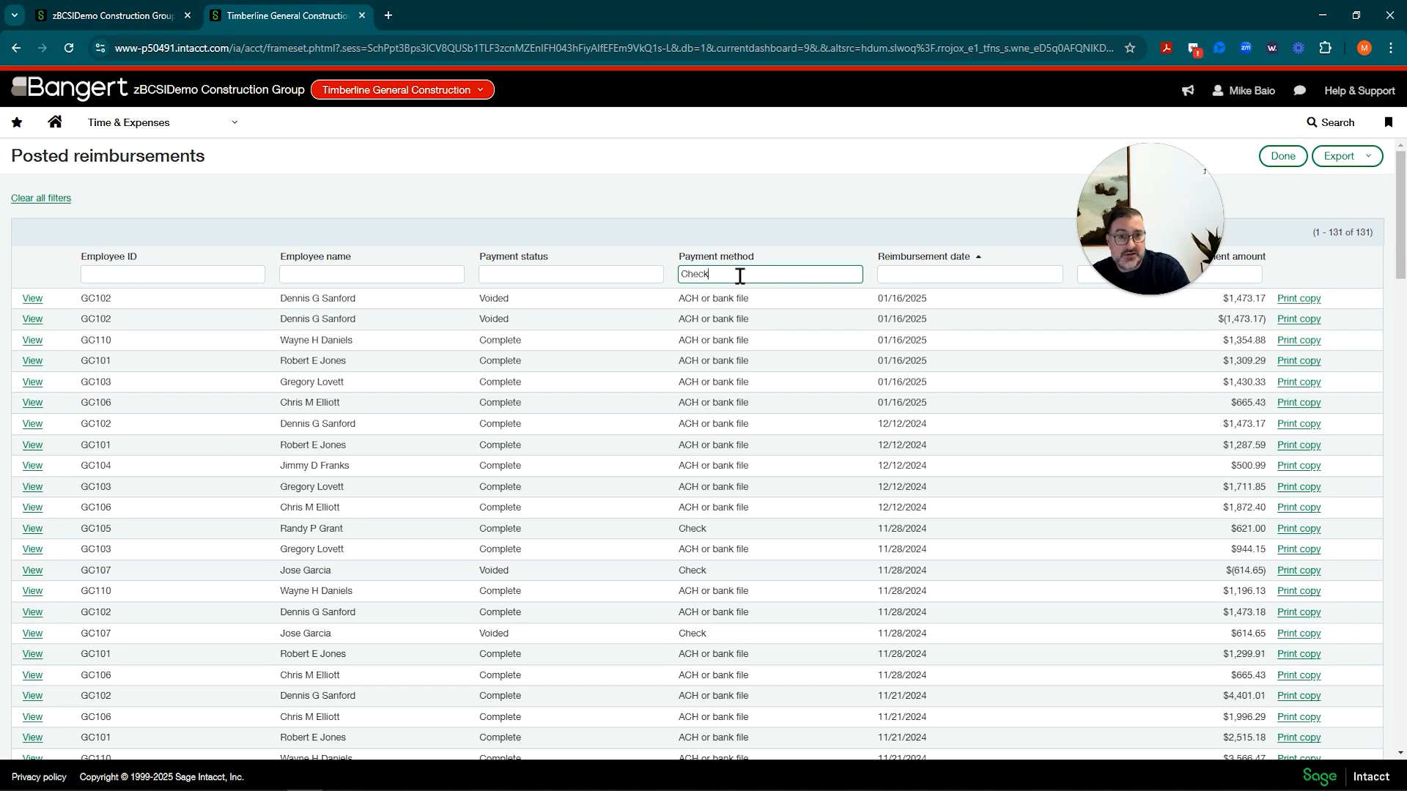
key(Return)
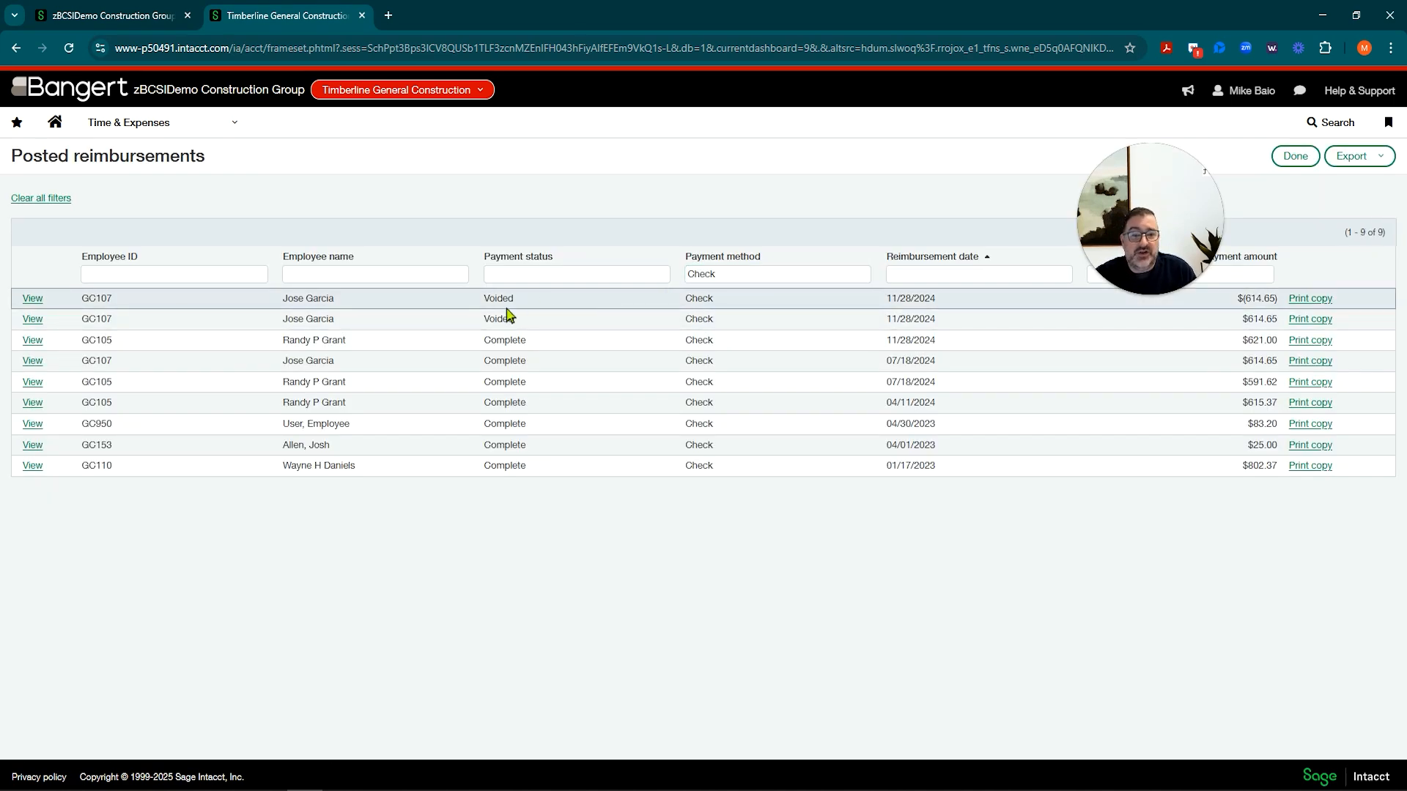
drag(281, 342, 352, 345)
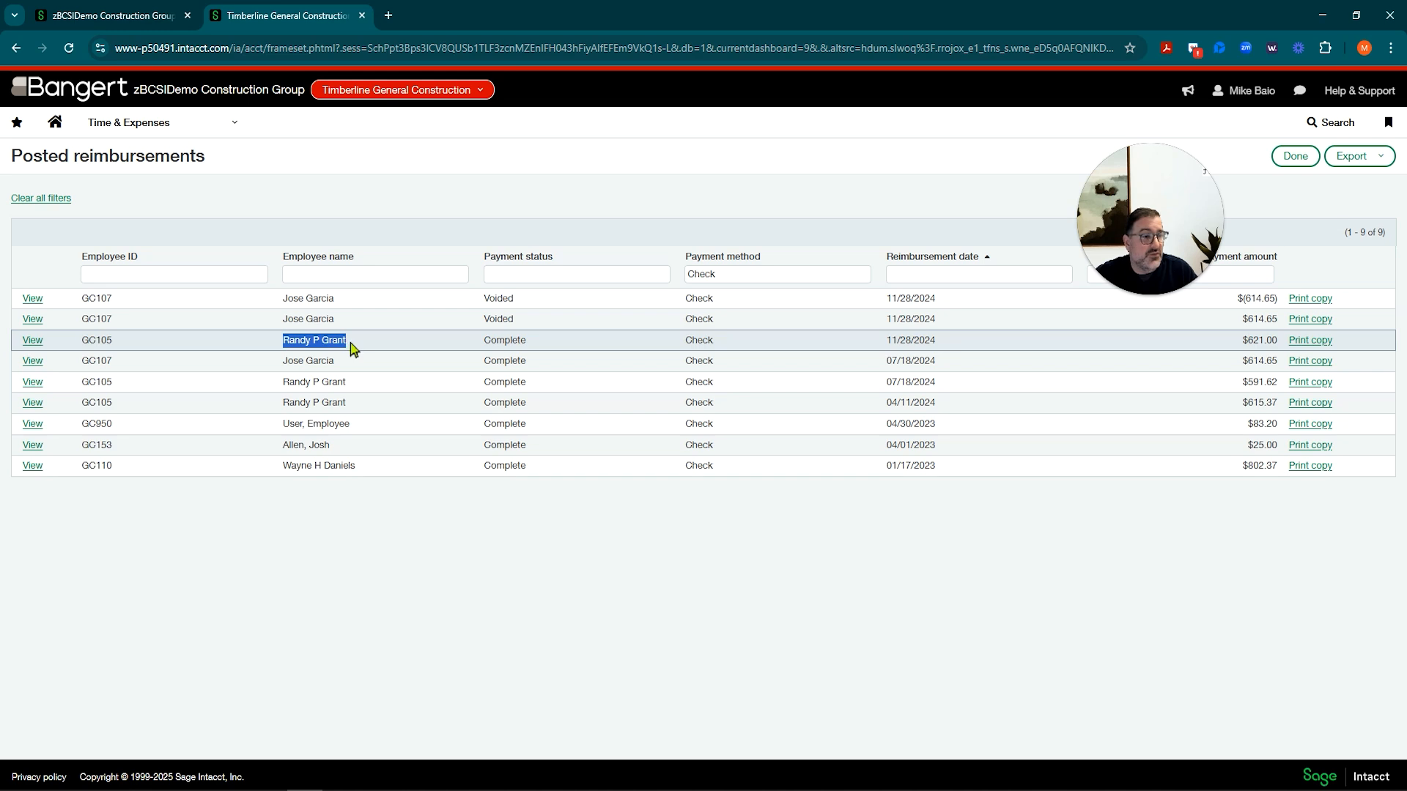
click(925, 343)
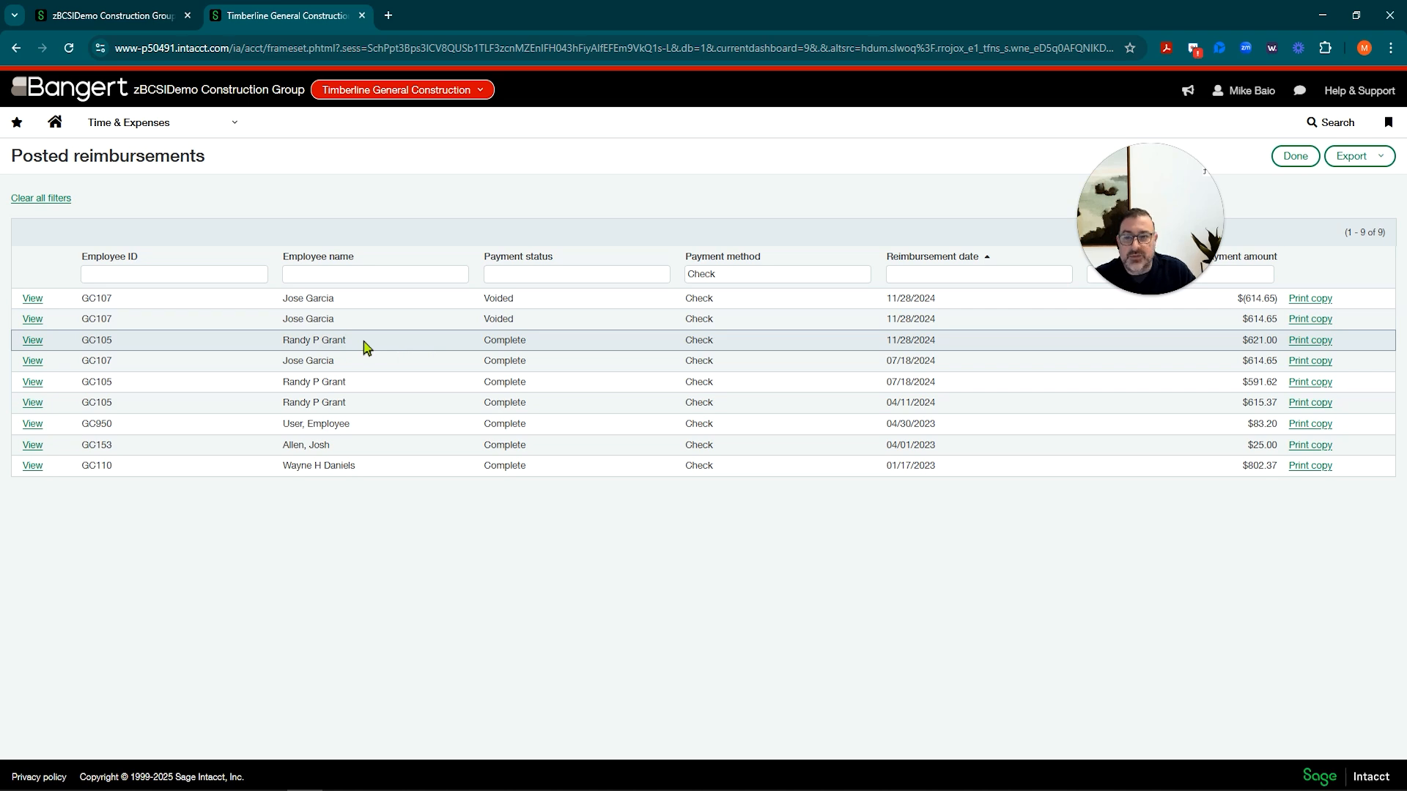
Step: Open the Bank register report from the Cash Management registers
click(233, 125)
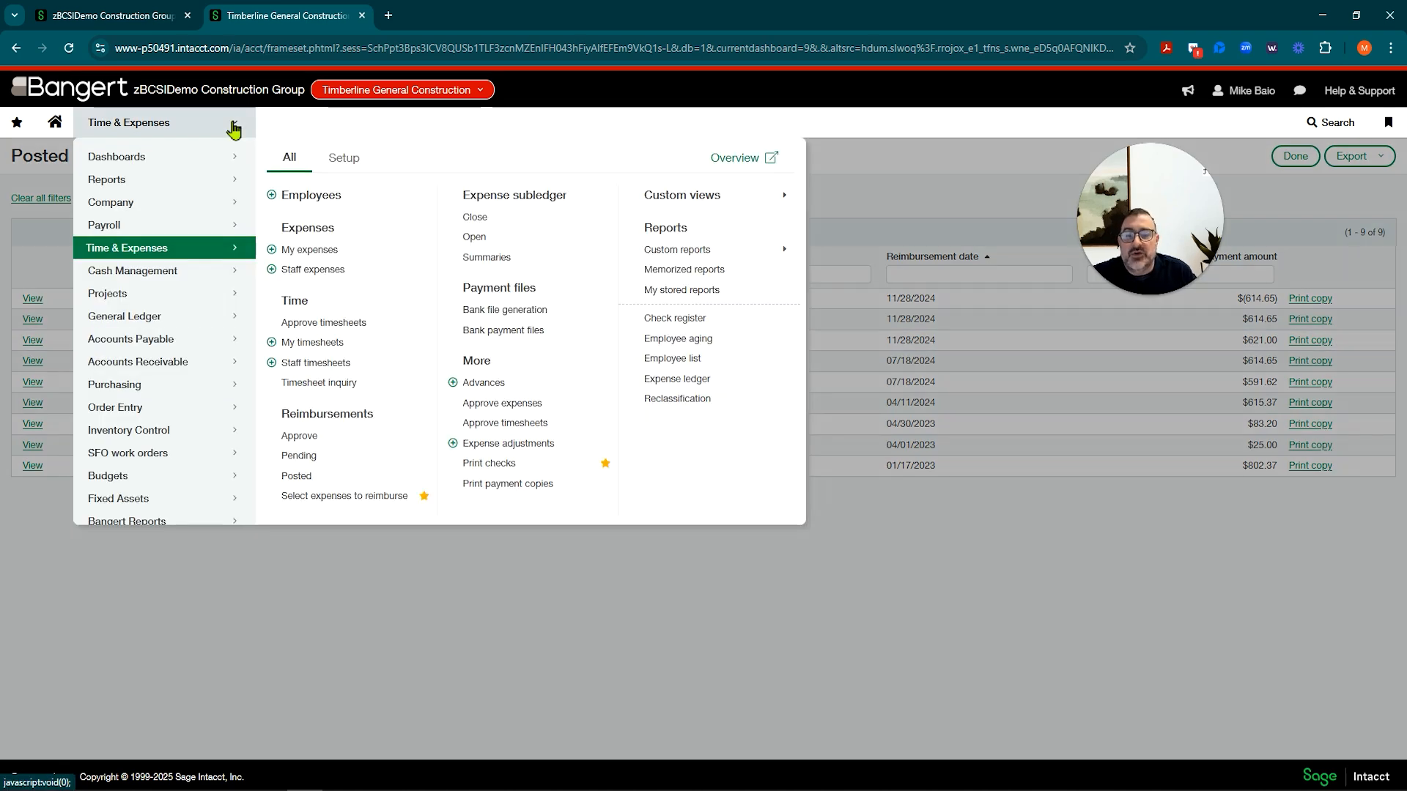
mouse_move(186, 277)
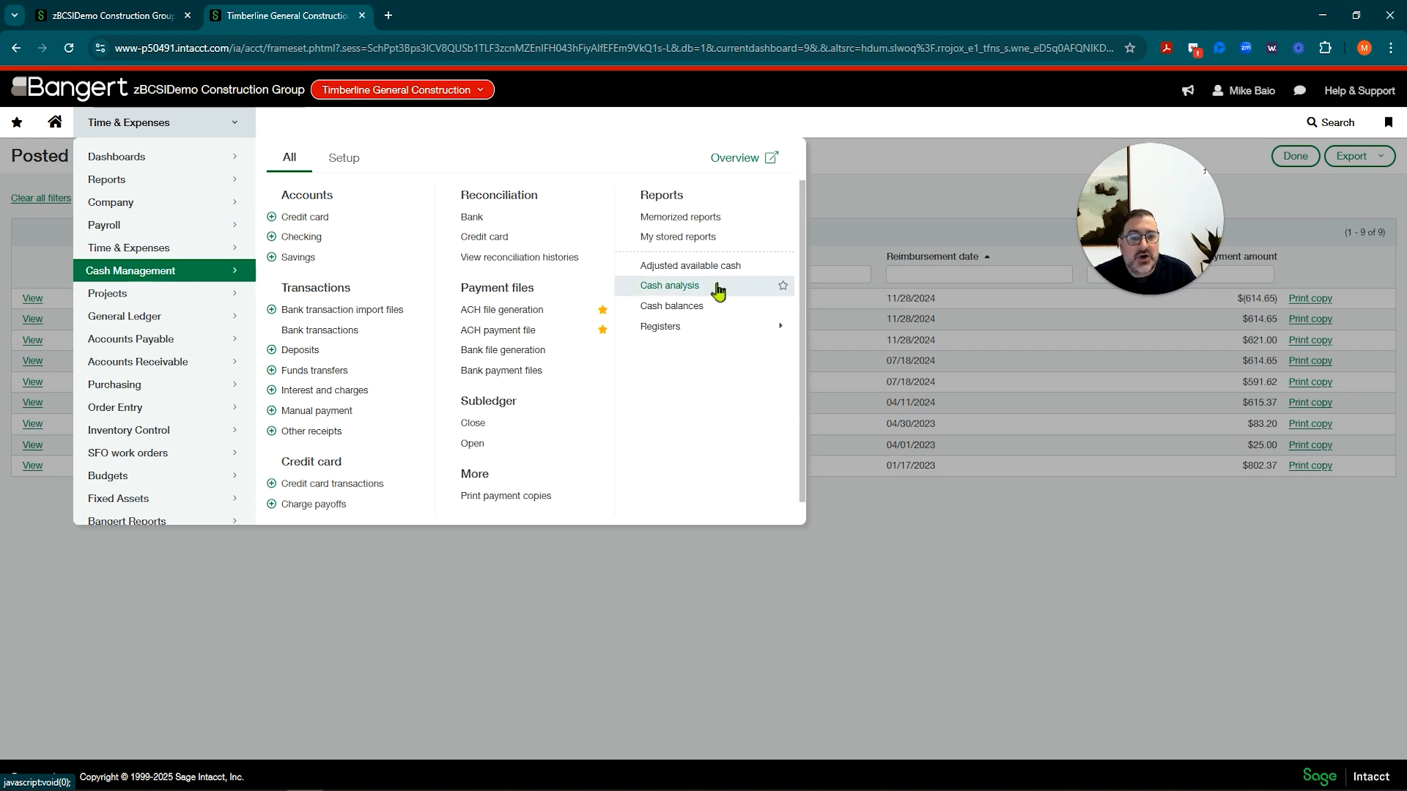
mouse_move(733, 332)
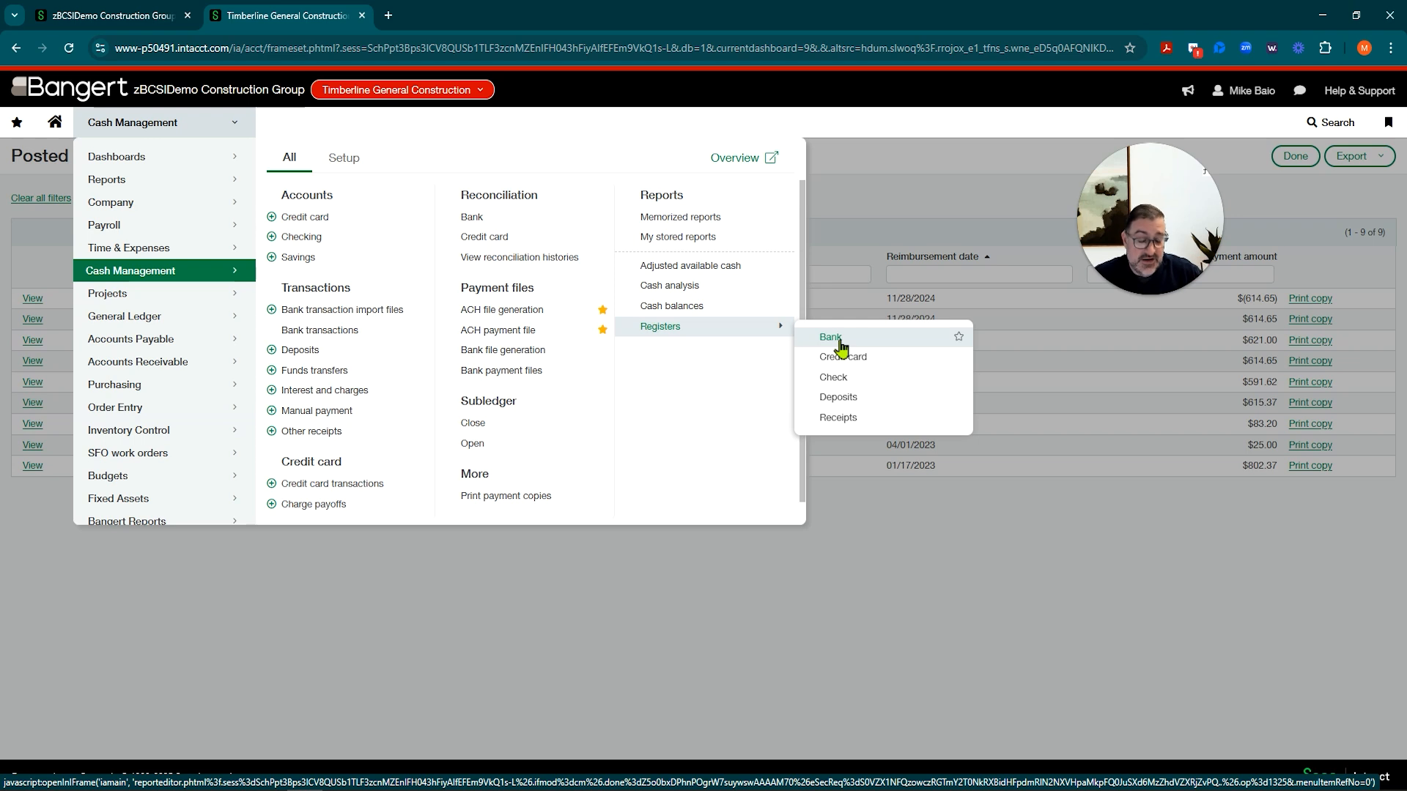
click(840, 343)
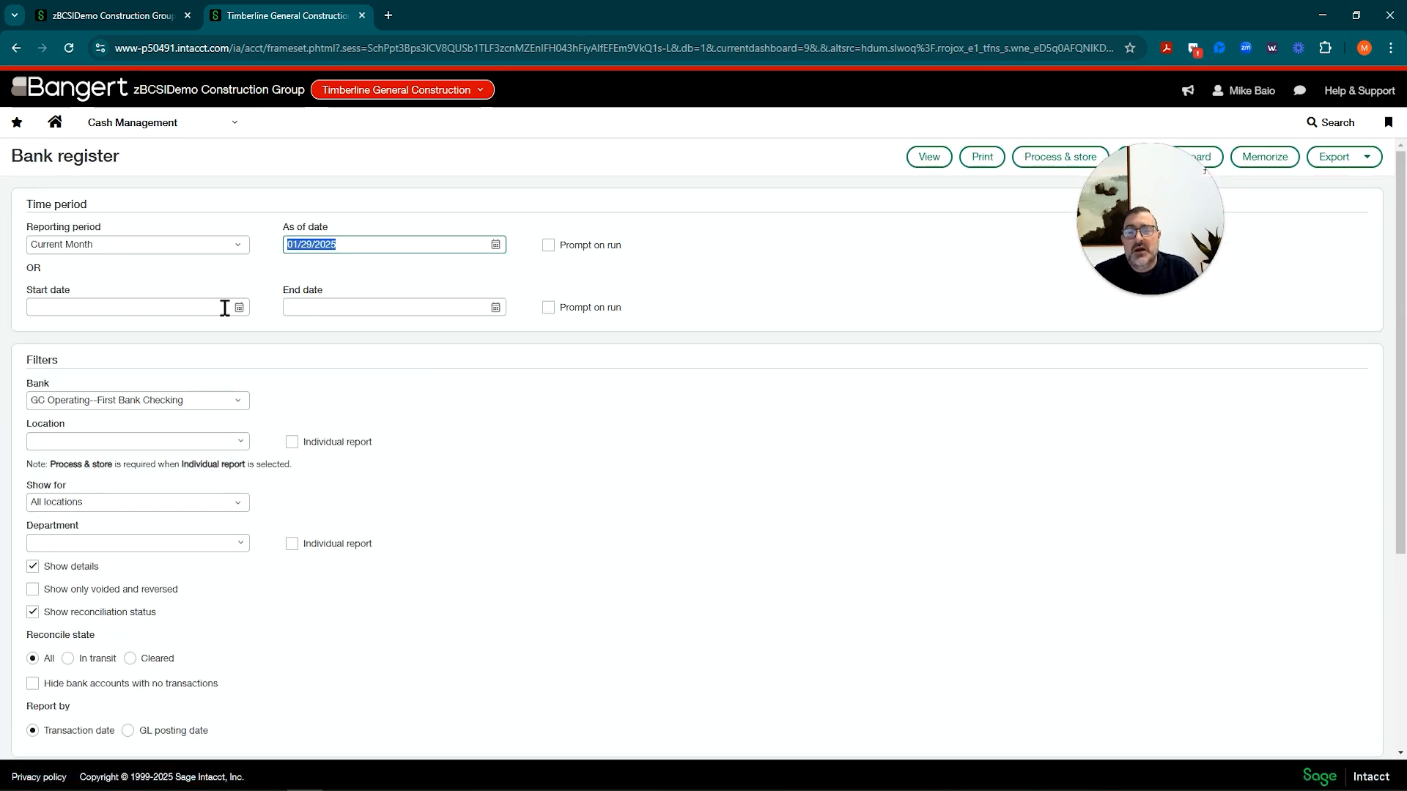
Step: Set the bank register's start and end dates to 11/28/2024 and view the report for GC Operating--First Bank Checking
click(239, 308)
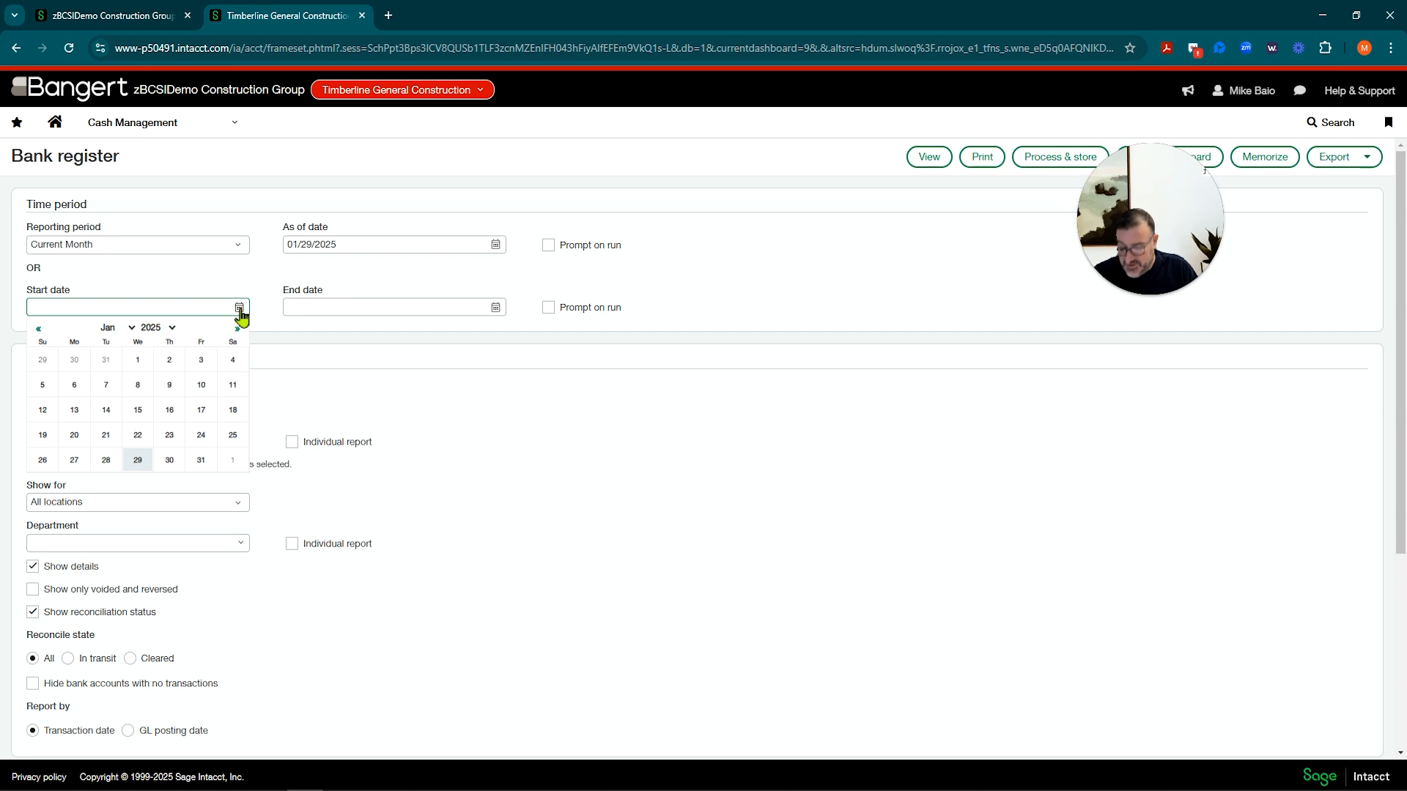
click(39, 330)
click(39, 331)
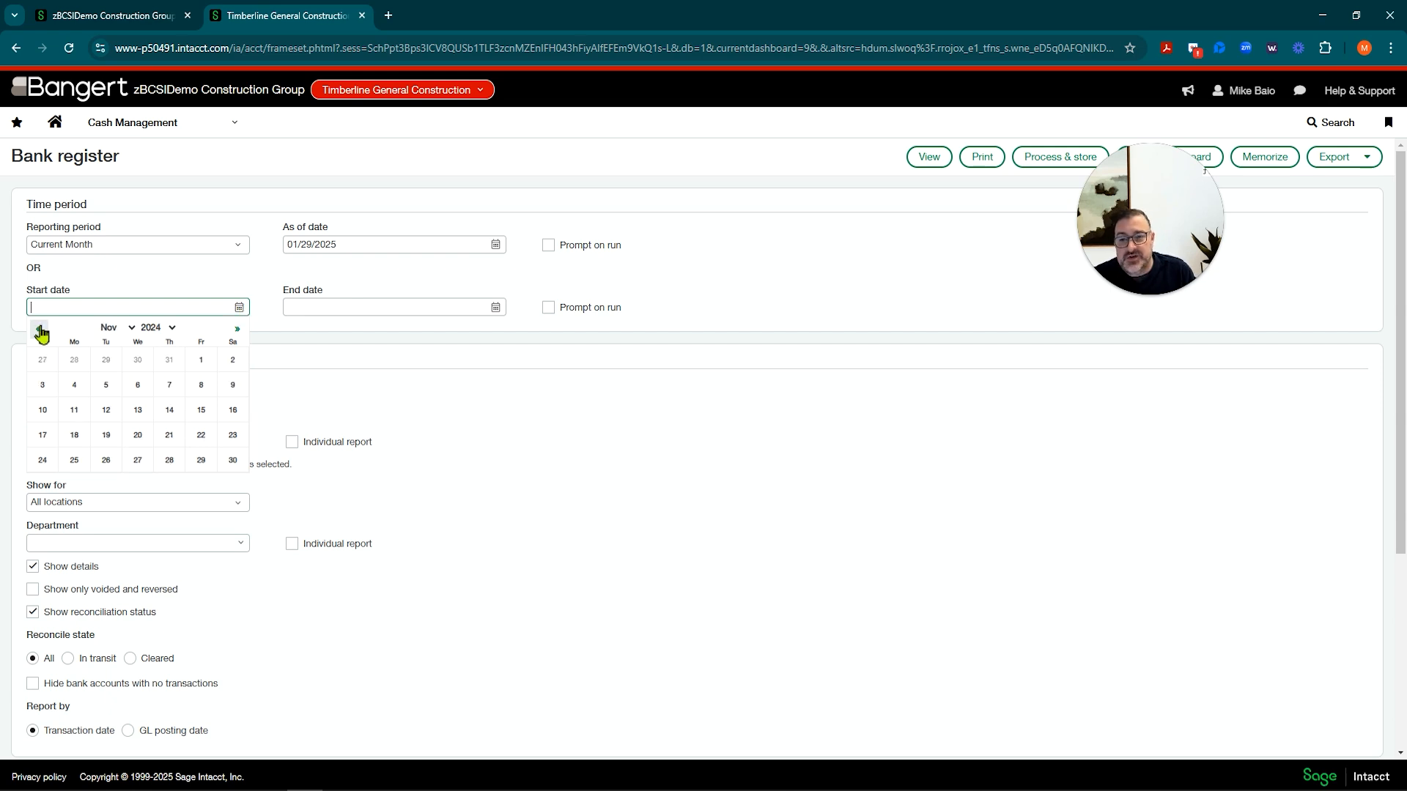
click(169, 460)
click(386, 311)
click(495, 308)
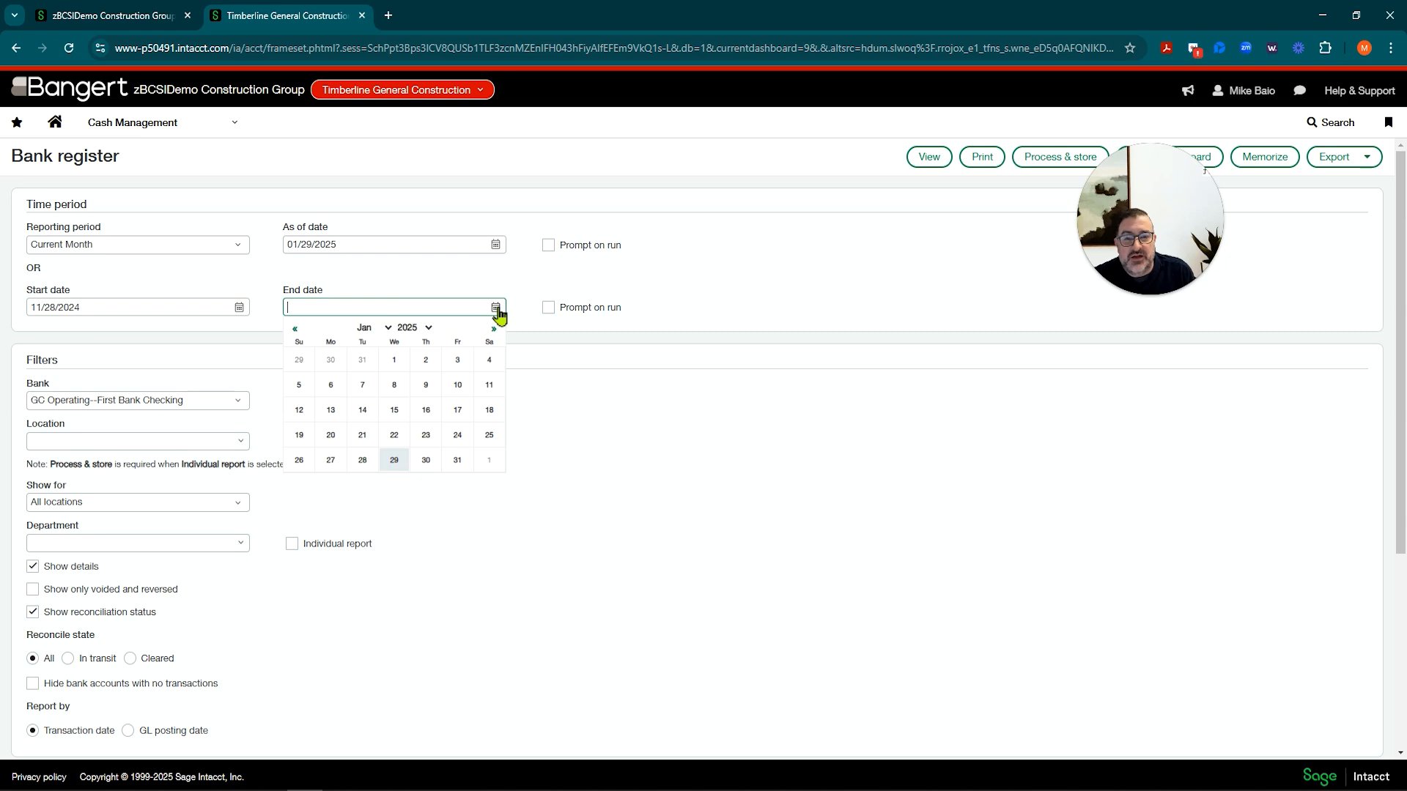
click(362, 460)
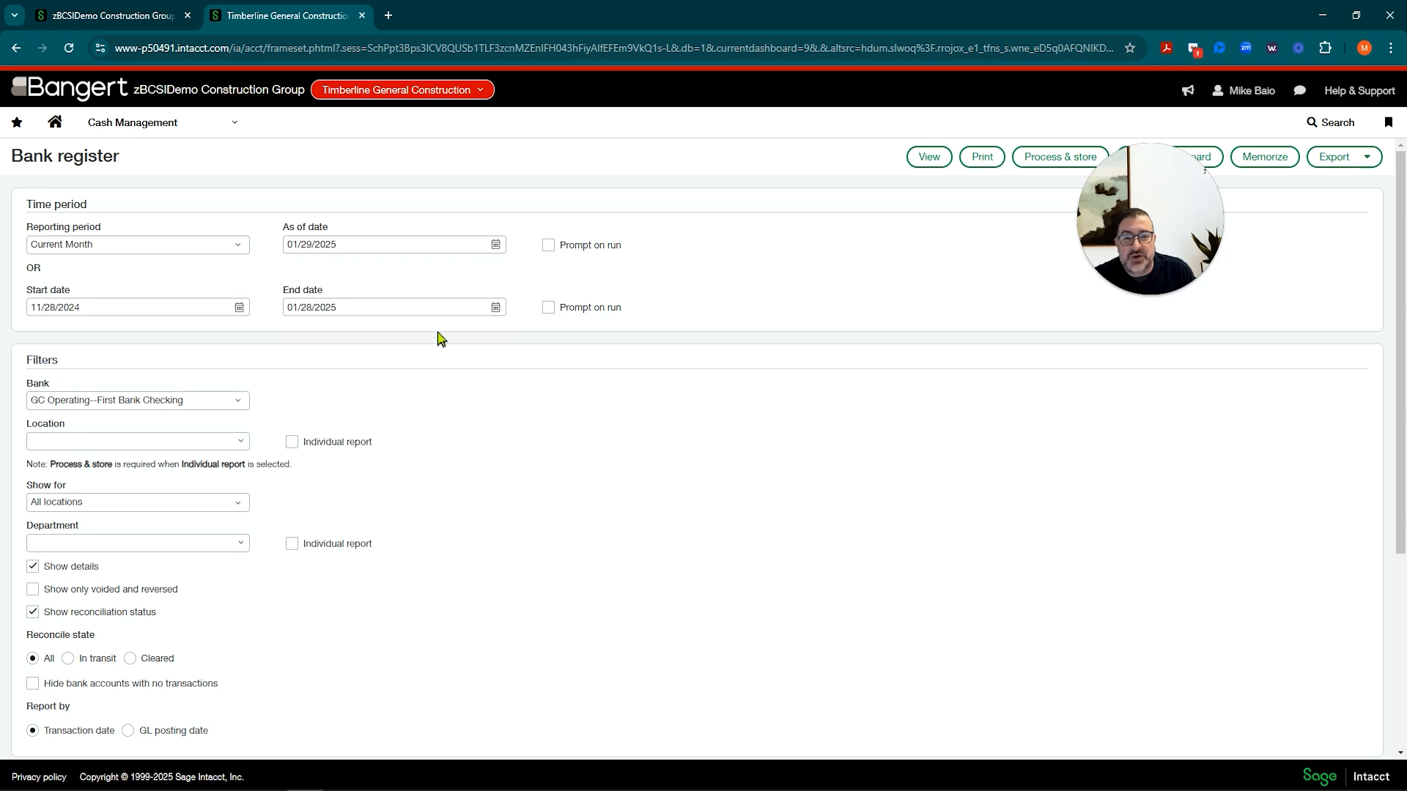
click(495, 308)
click(294, 332)
click(294, 332)
click(426, 460)
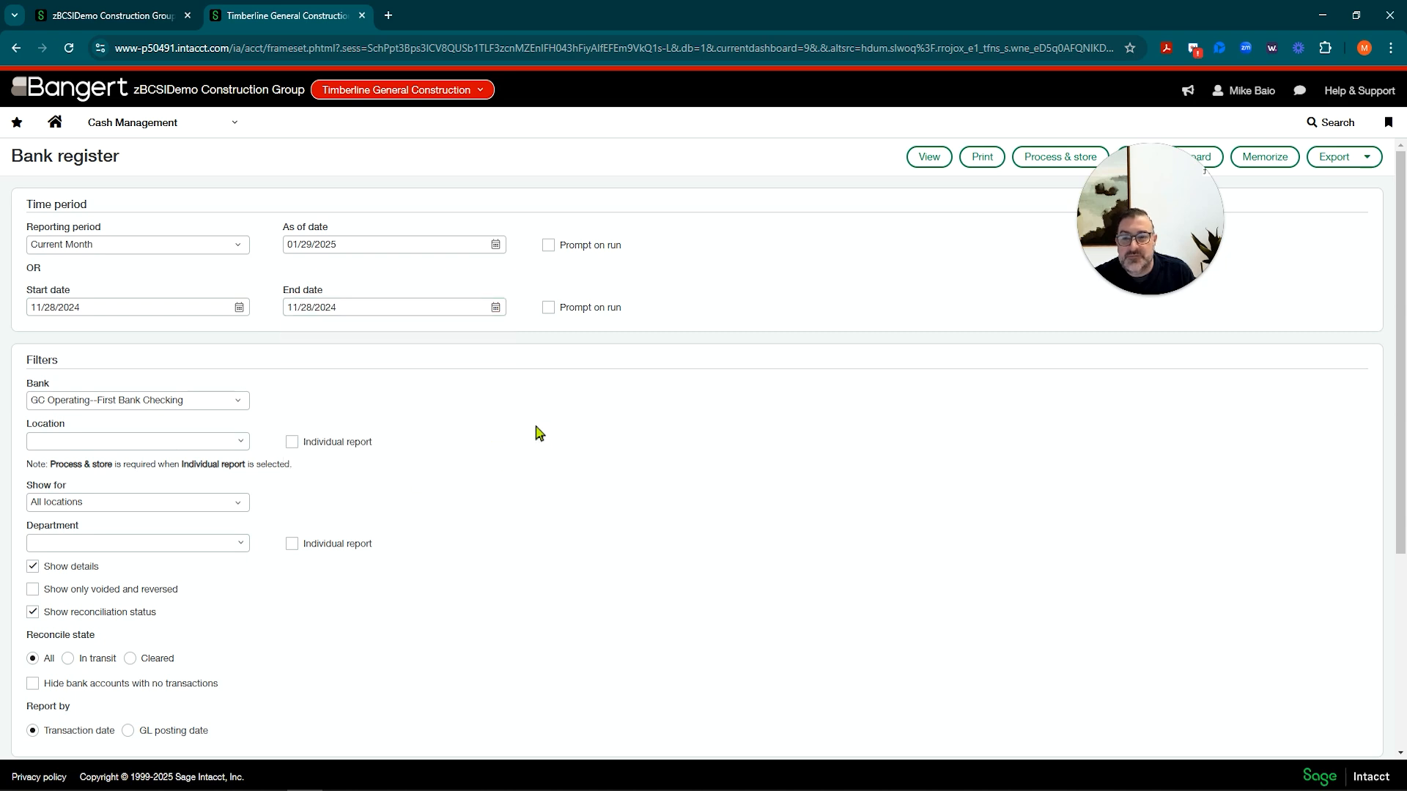
click(929, 156)
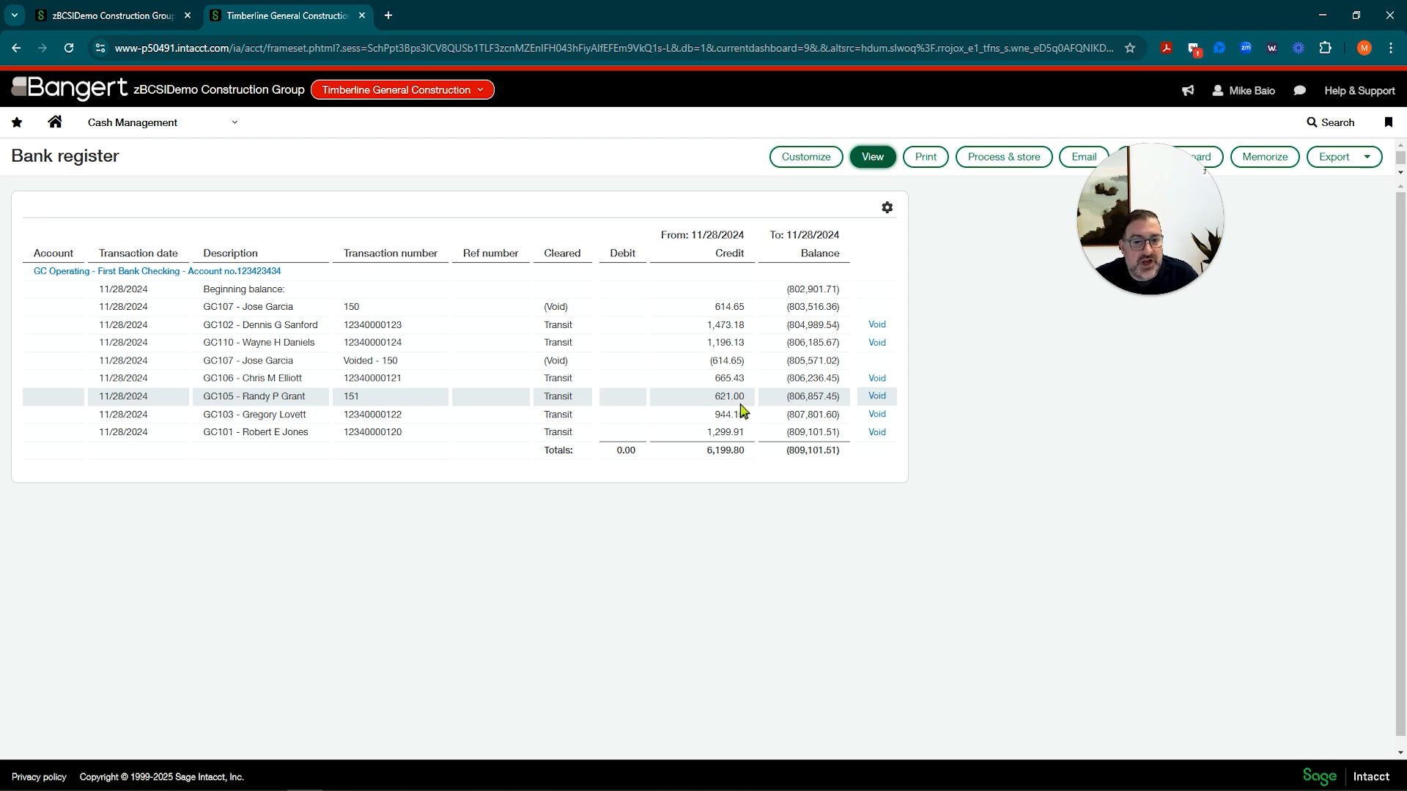
Step: Start voiding check 151 from the bank register and set its void date to 11/28/2024
click(878, 398)
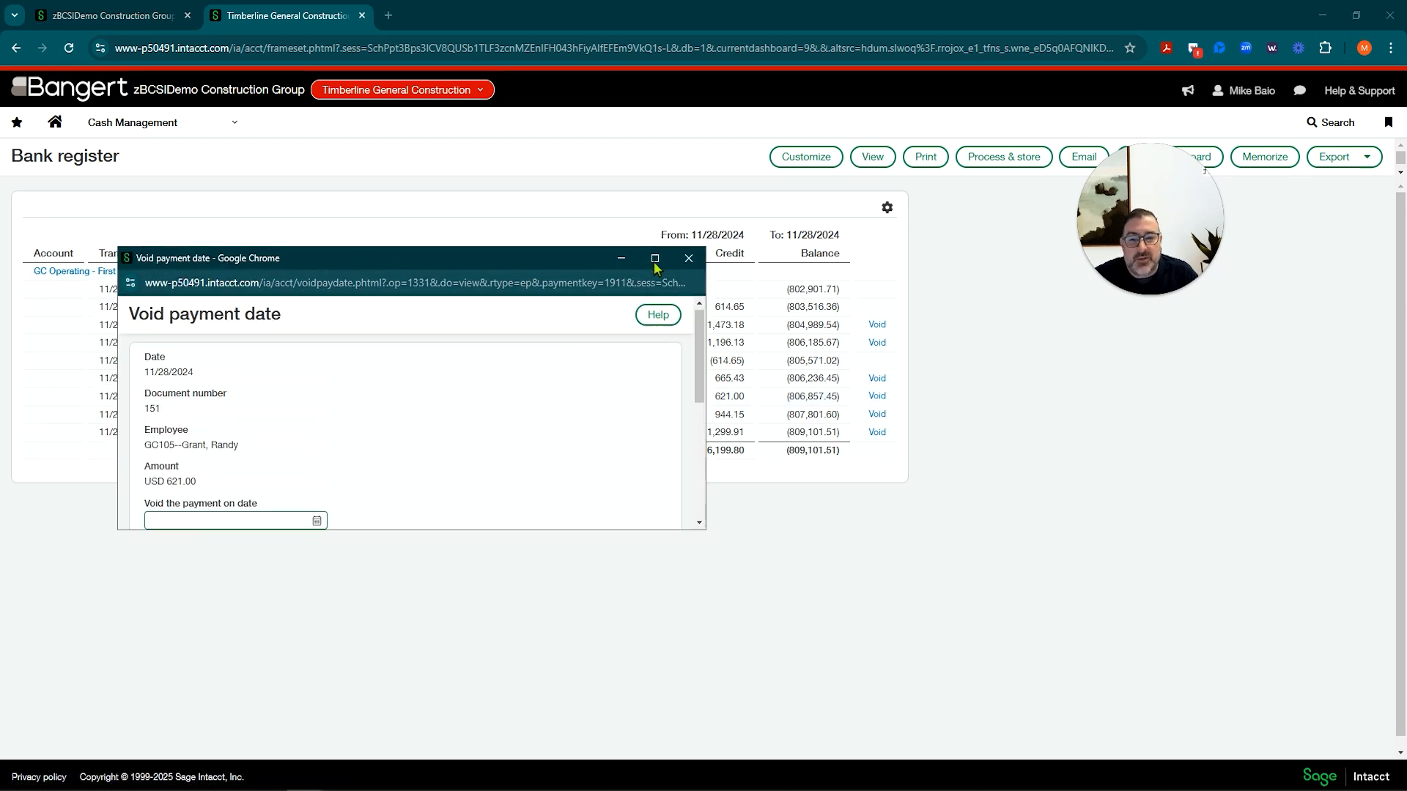
click(655, 261)
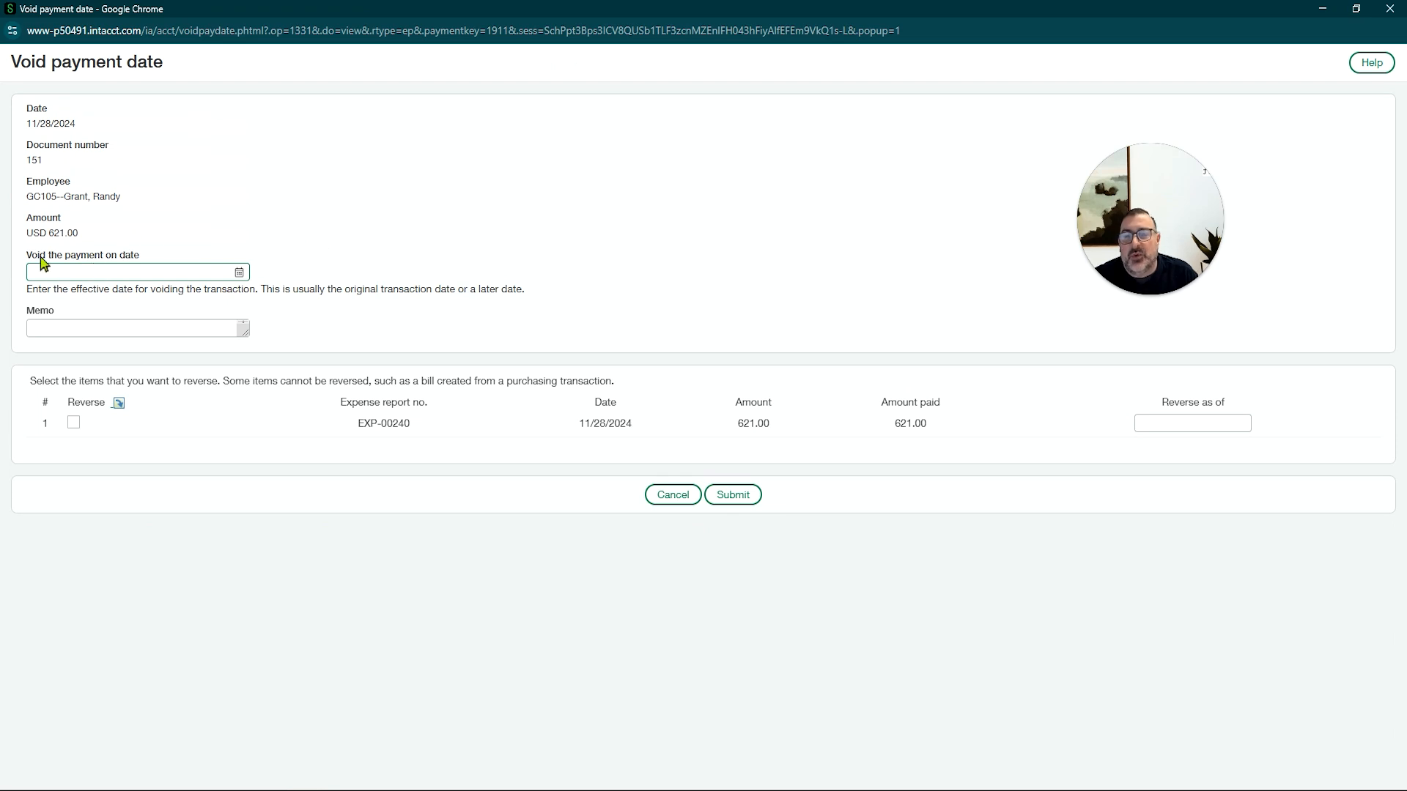
click(241, 271)
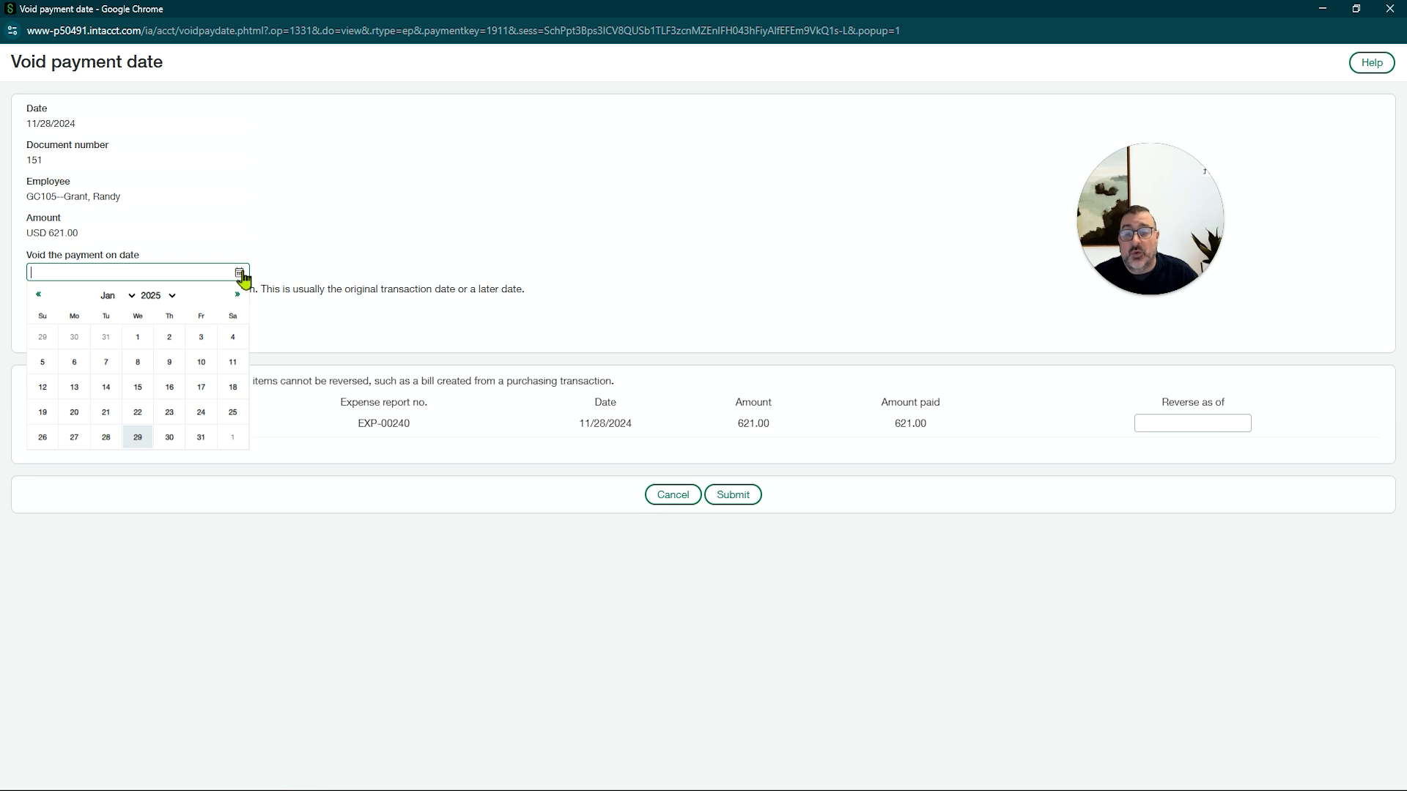
click(38, 294)
click(38, 294)
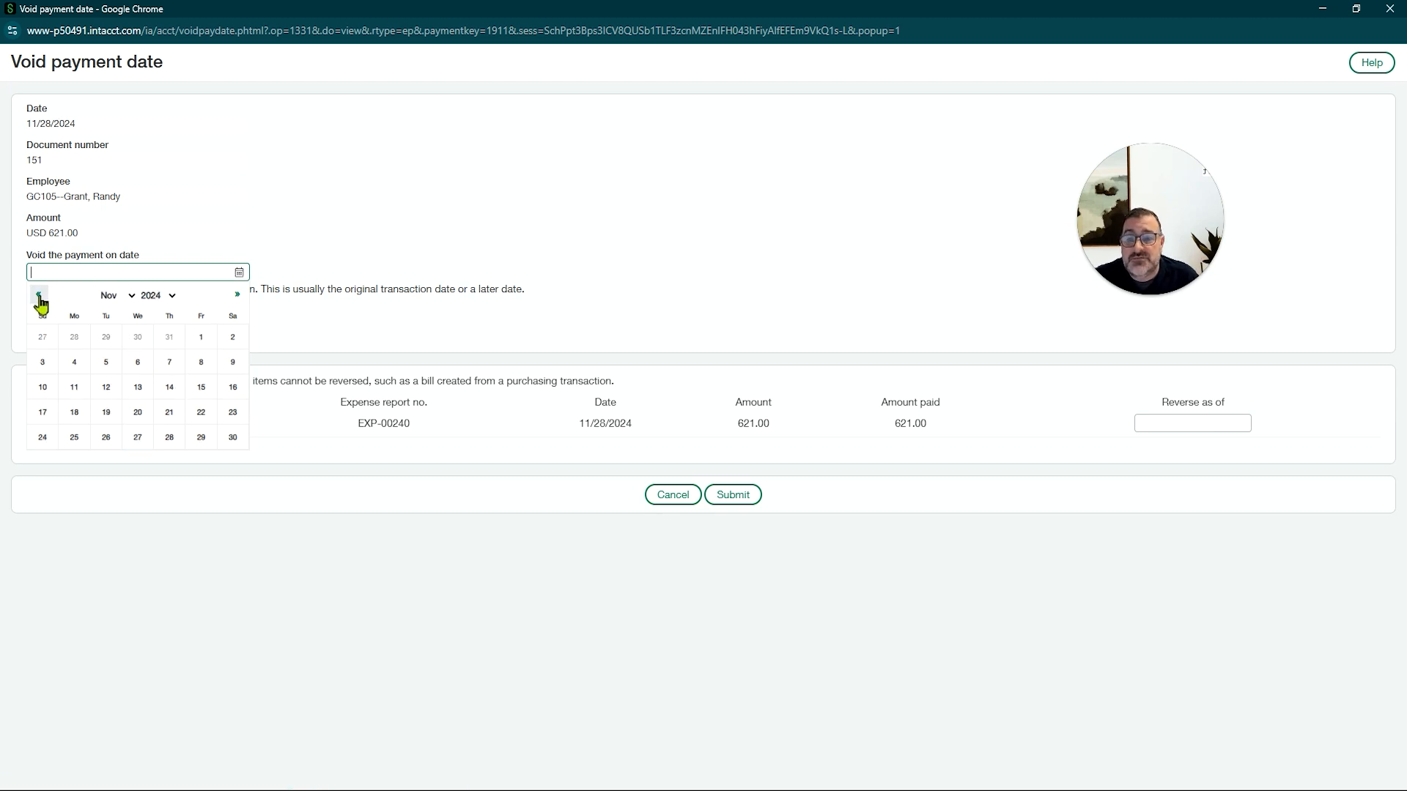
click(169, 437)
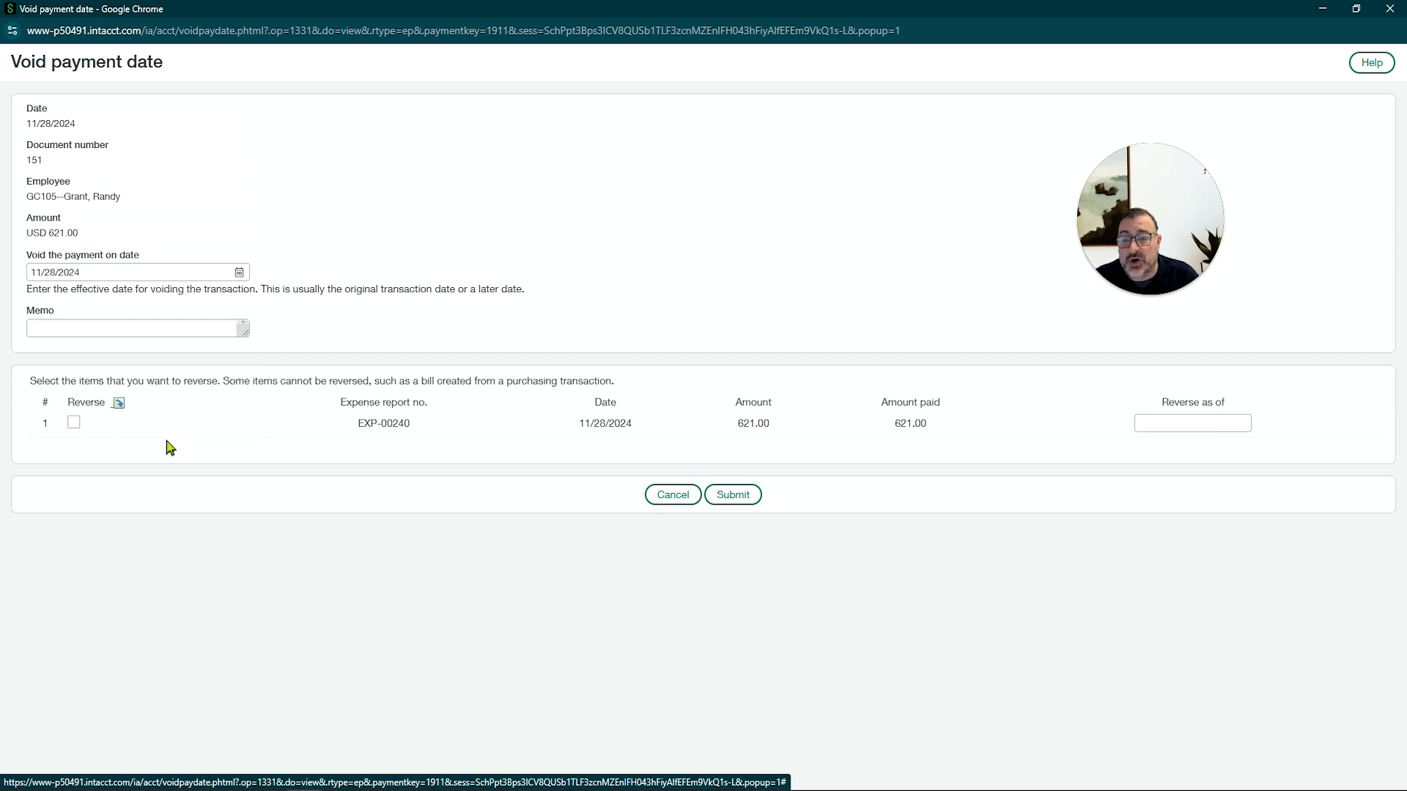
Step: Submit the payment void with the memo empty and without reversing the related expense report
click(102, 330)
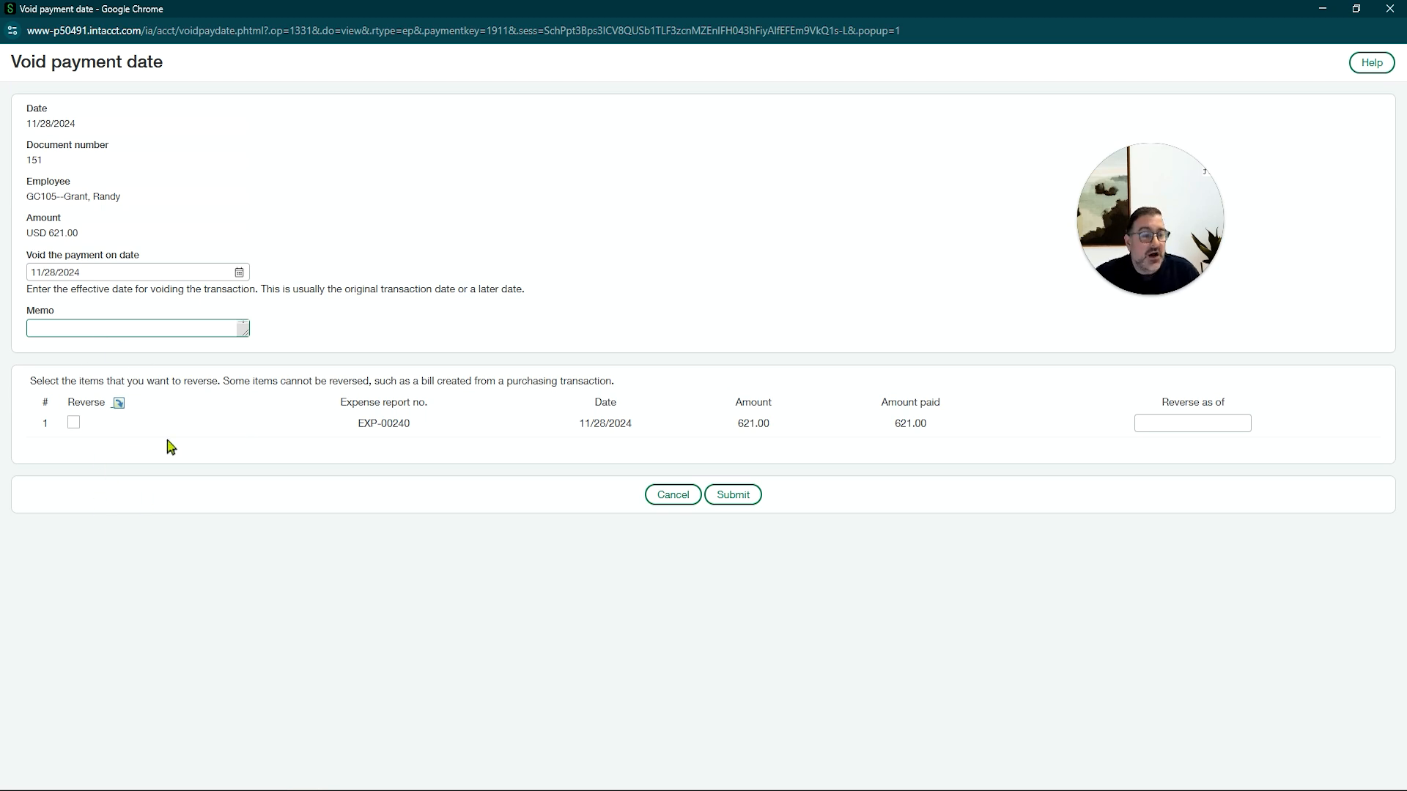
click(74, 422)
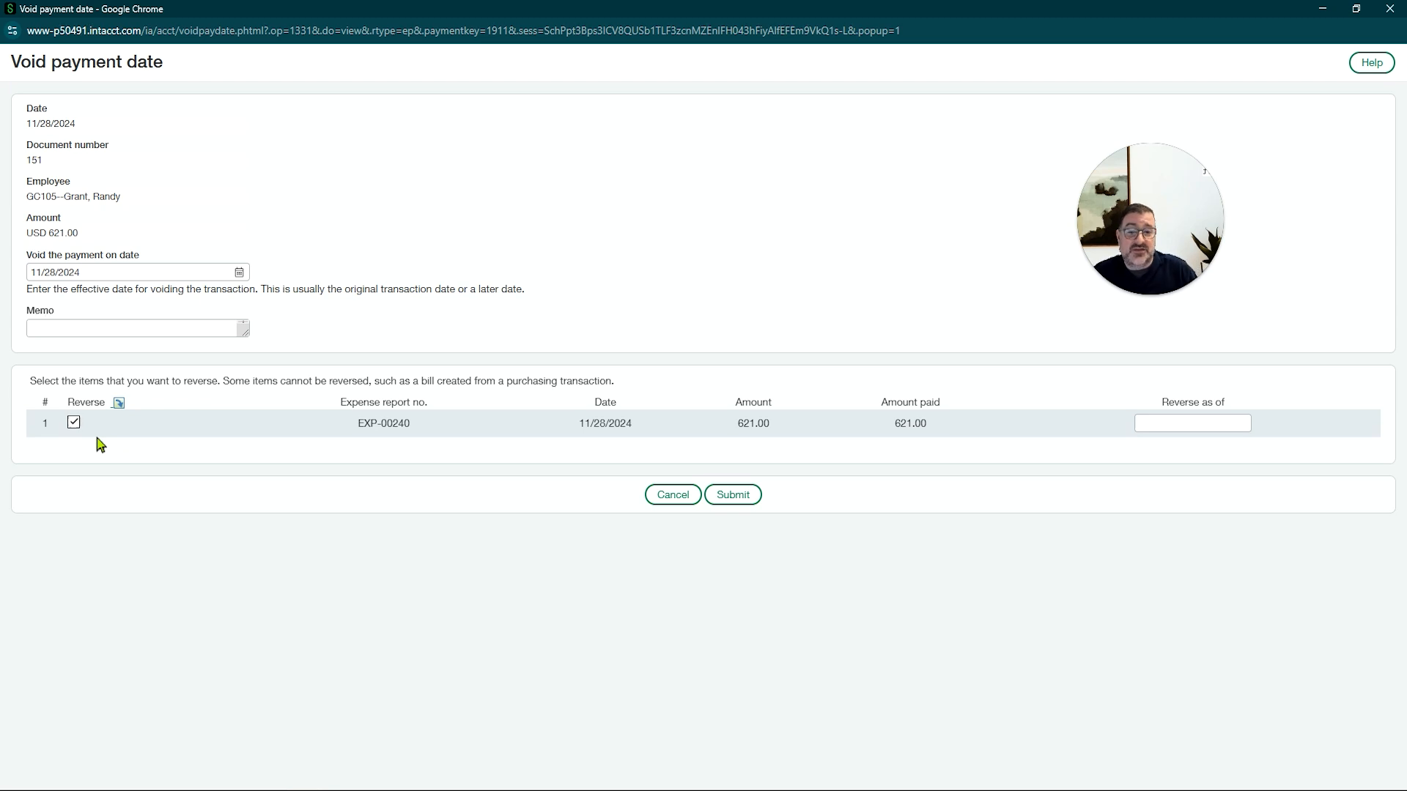
click(74, 423)
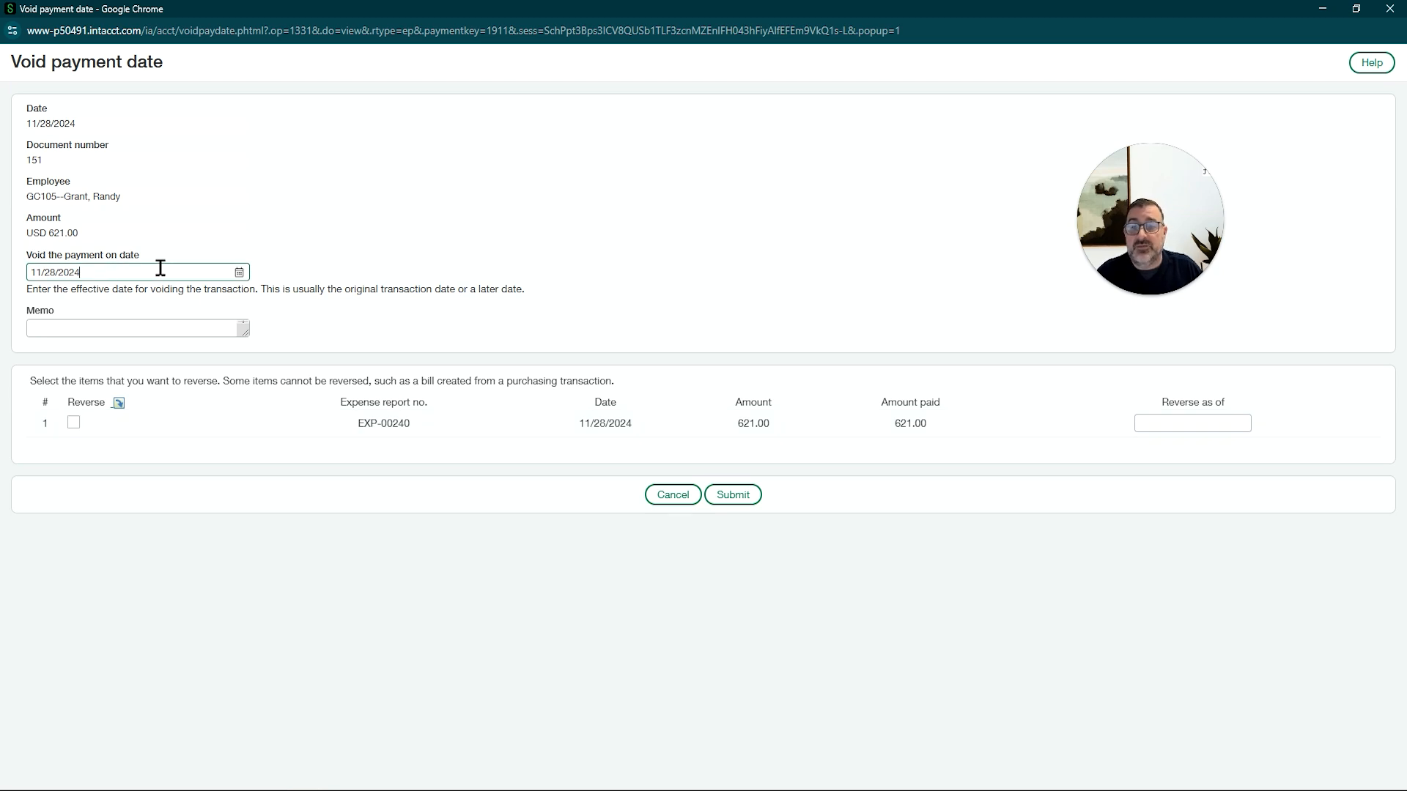
click(729, 497)
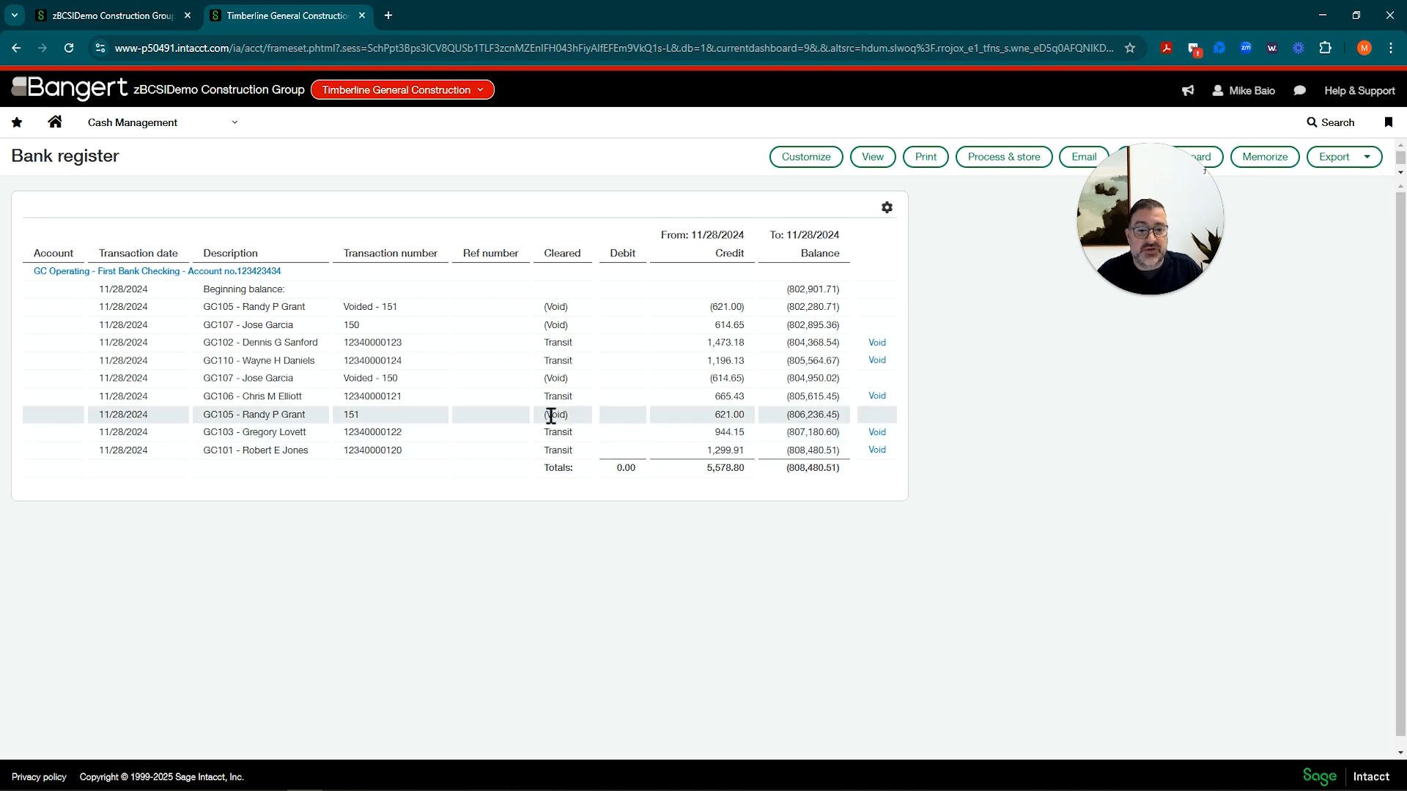
Step: View the 11/28/2024 Reversed Reimbursements entry in the General Ledger's Cash Disbursements Journal
click(196, 126)
mouse_move(172, 325)
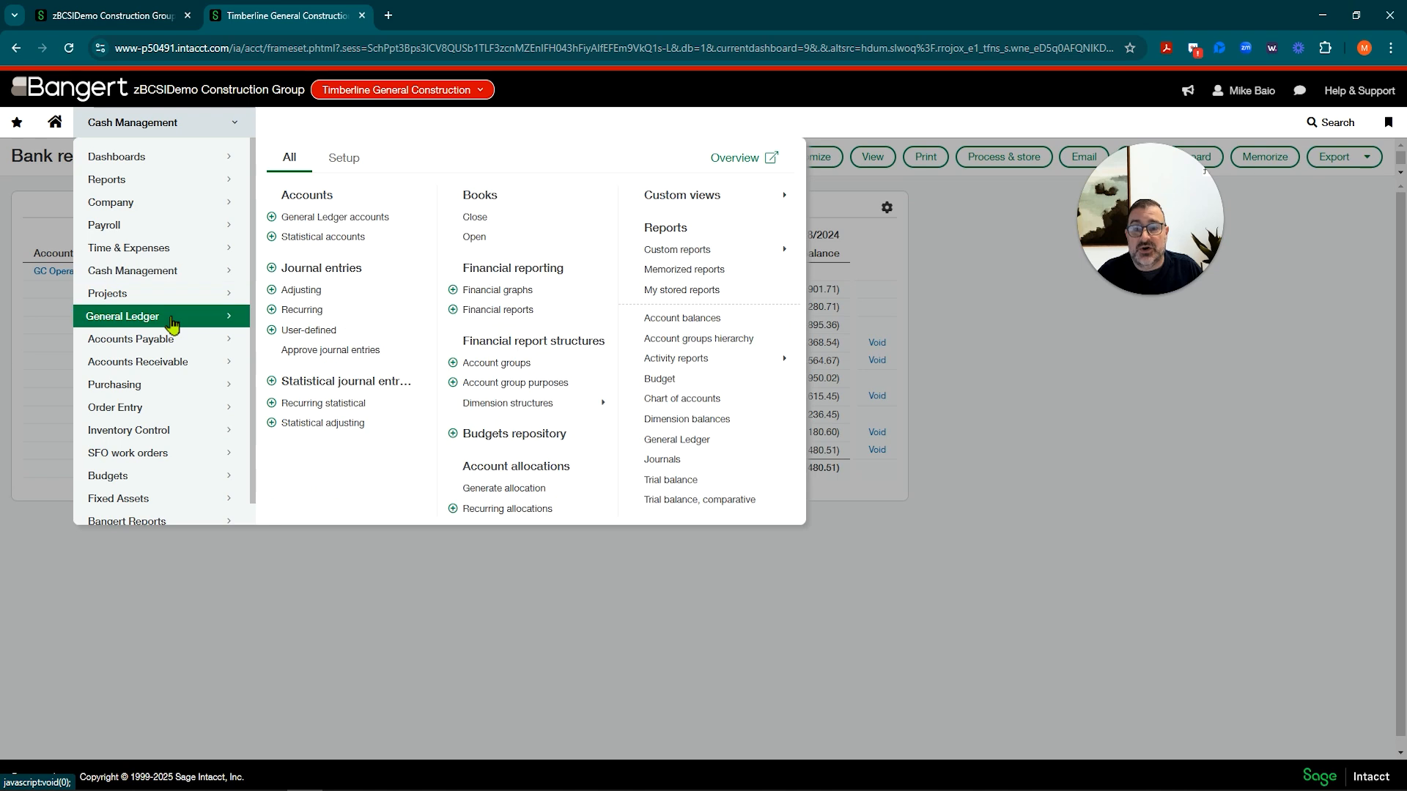
click(316, 268)
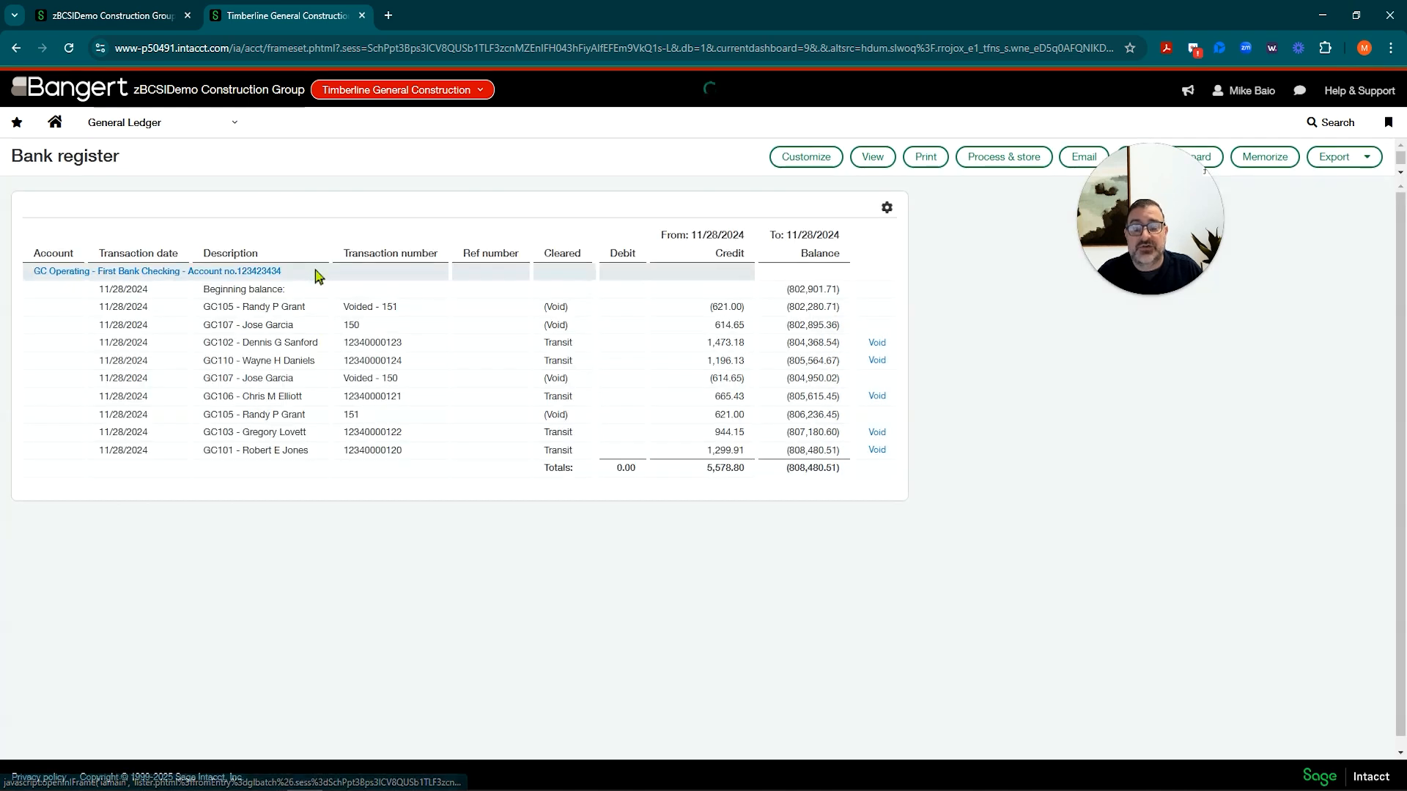
drag(258, 363, 369, 365)
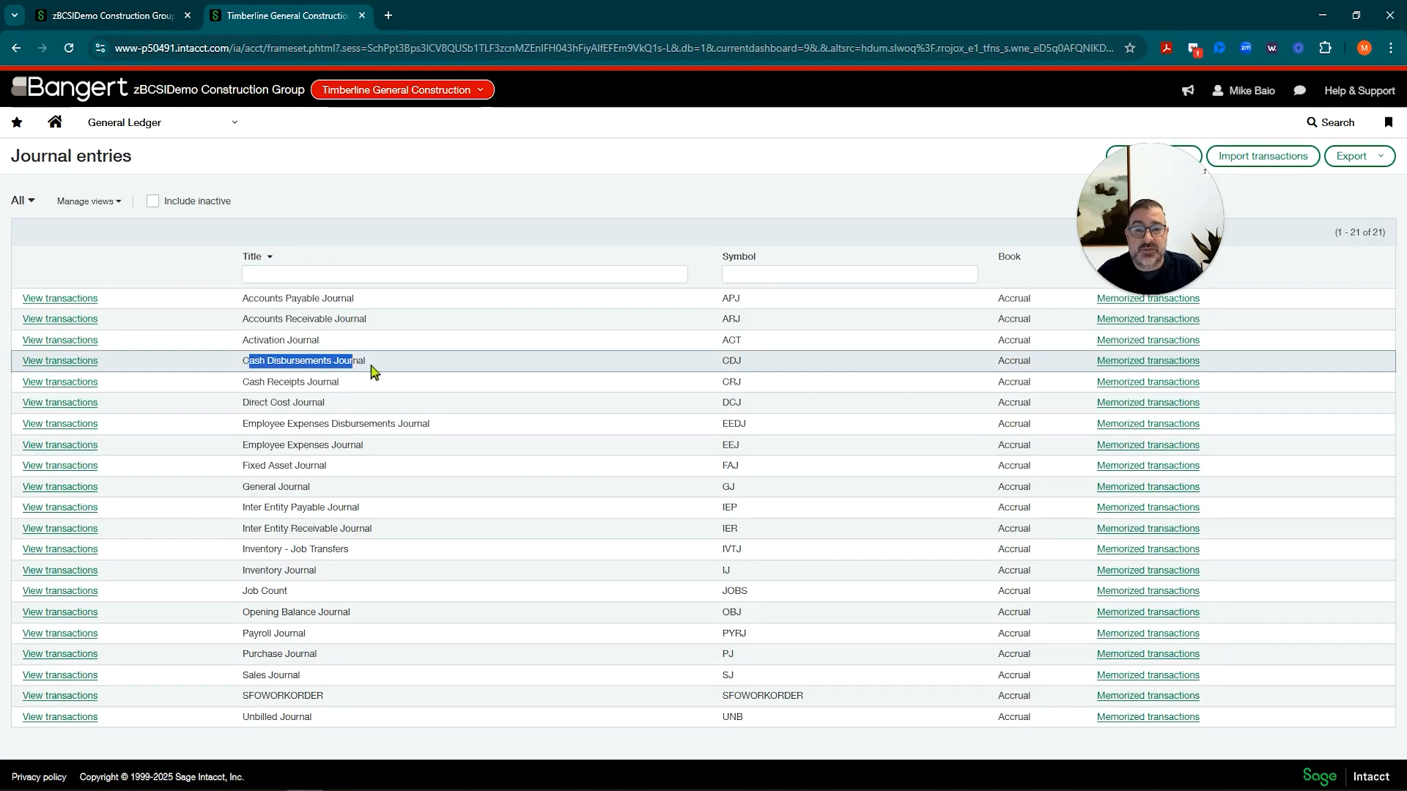
click(82, 363)
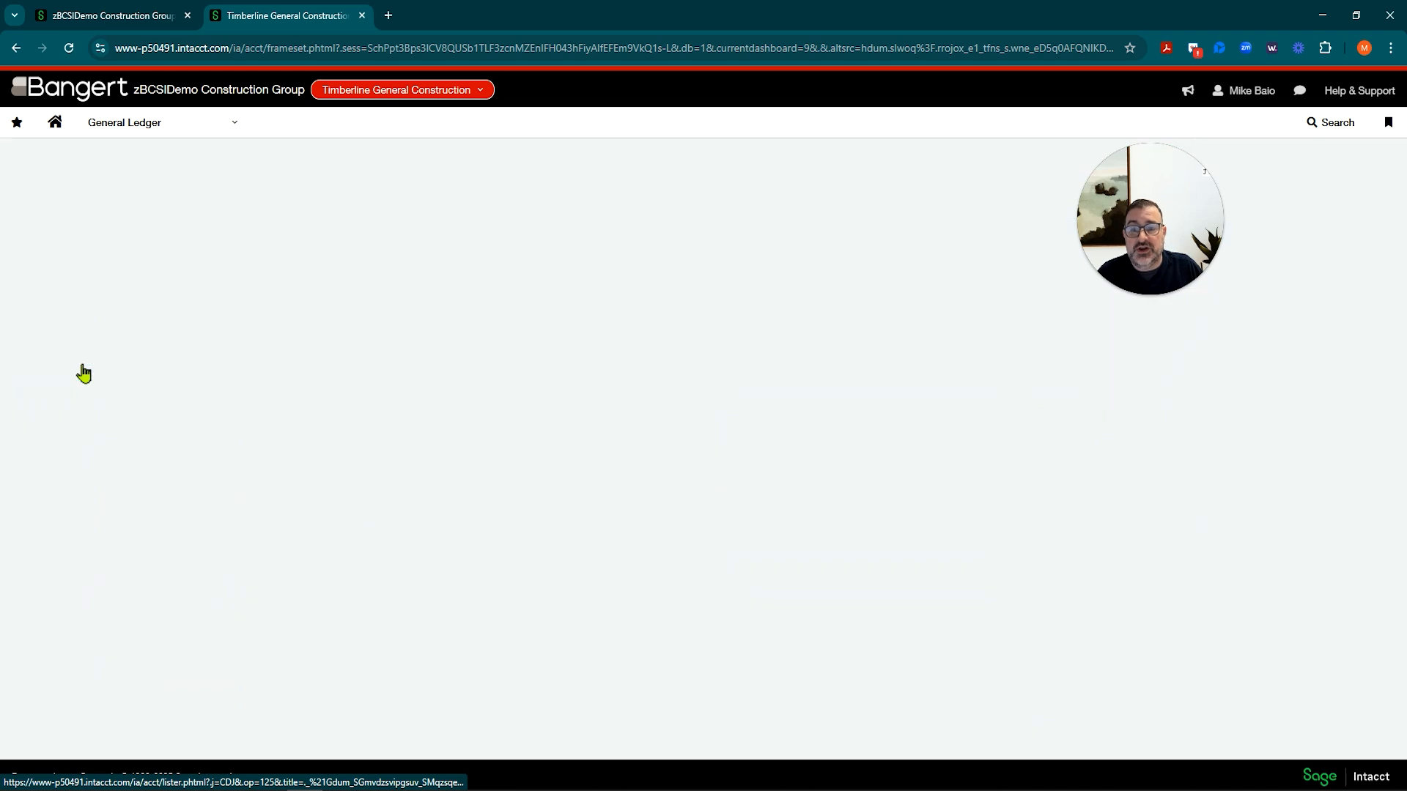
drag(425, 306, 816, 307)
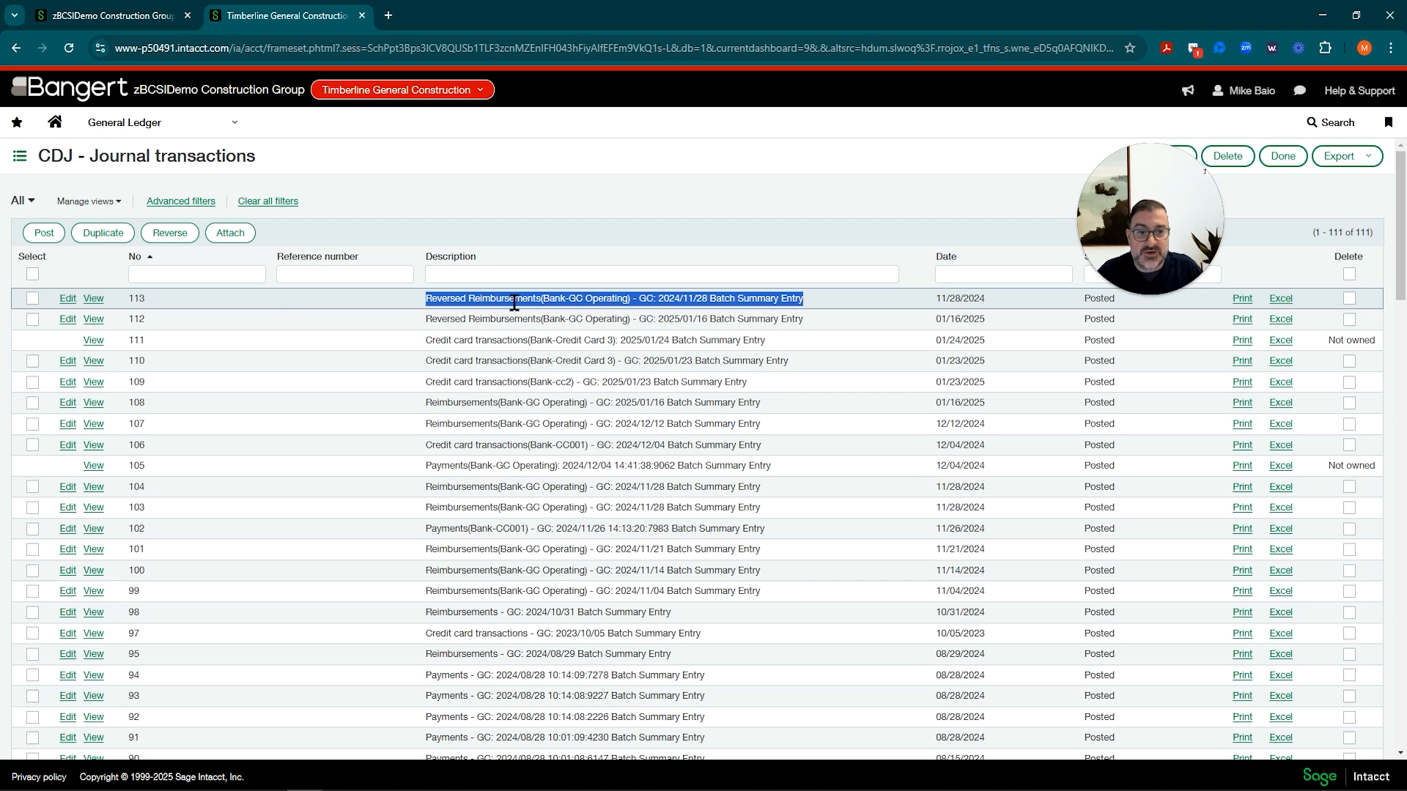
click(93, 300)
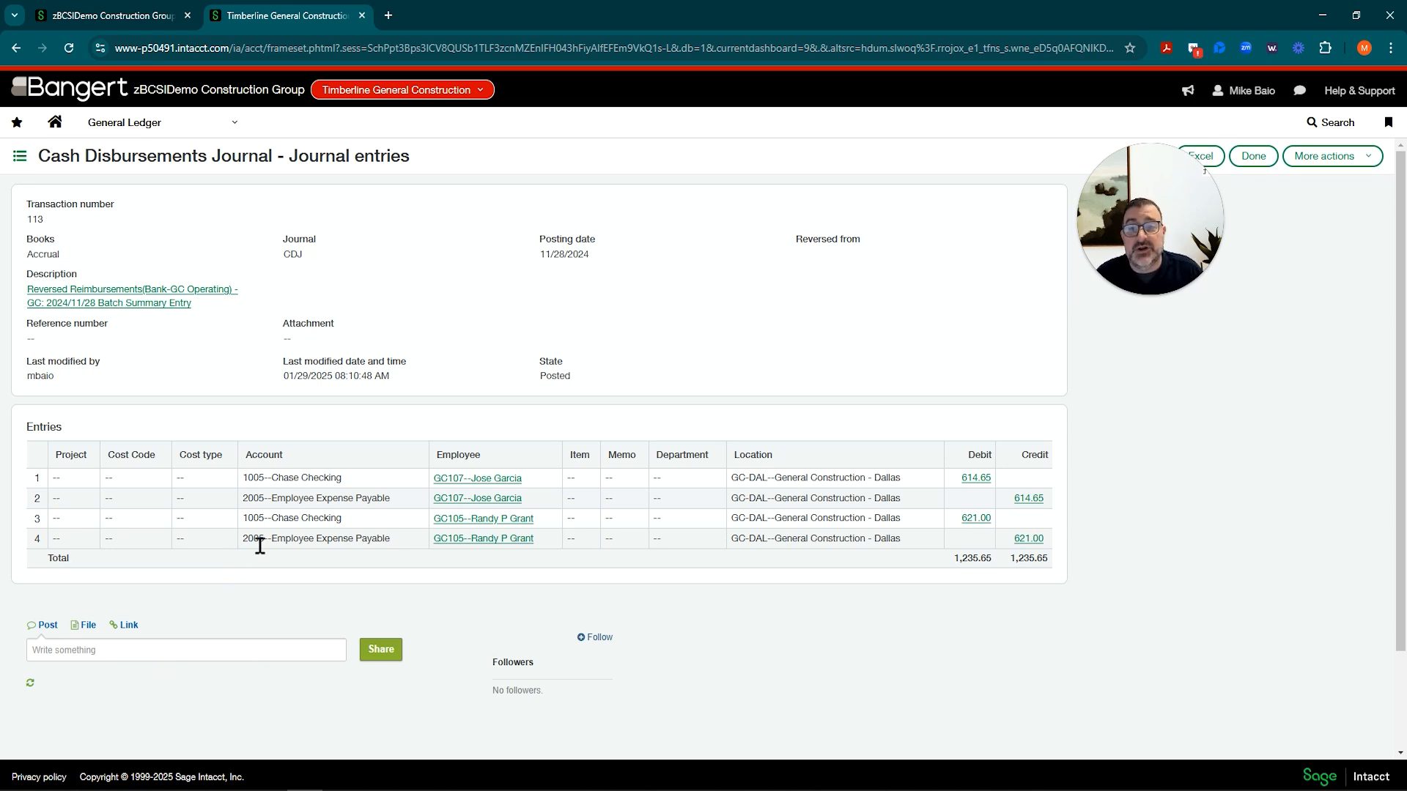
Step: Open the pending reimbursements in Time & Expenses and filter them by reimbursement date 11/28/2024
click(209, 130)
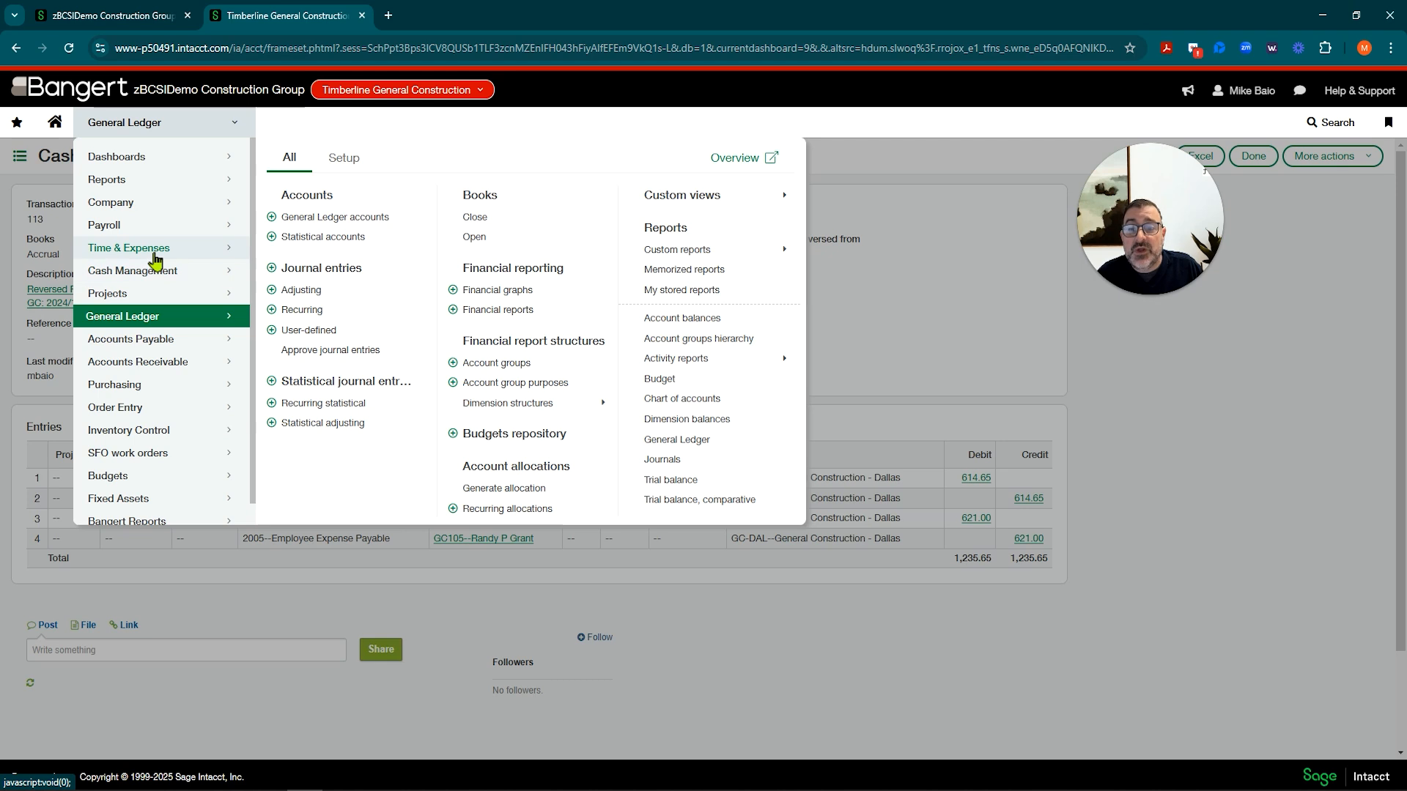
click(155, 255)
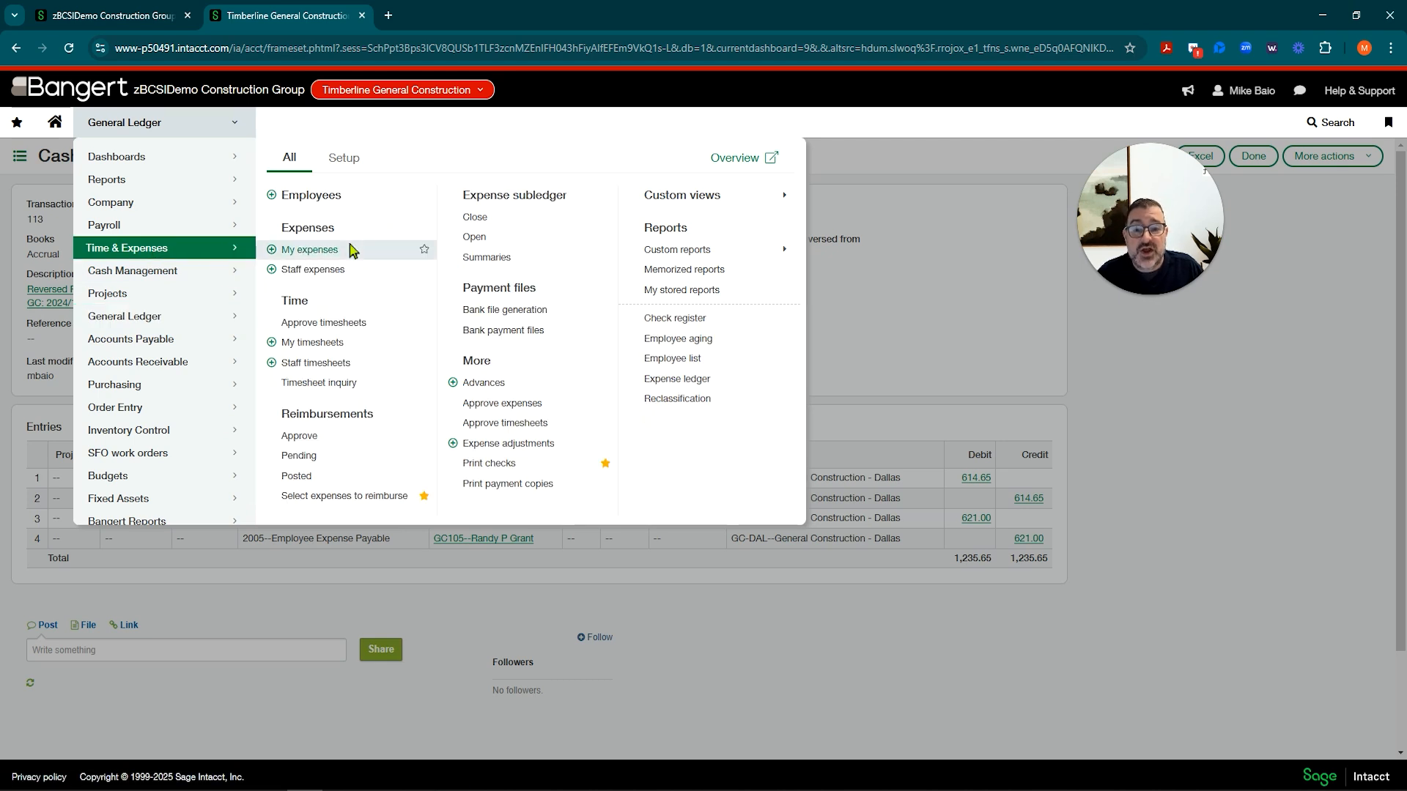
click(299, 456)
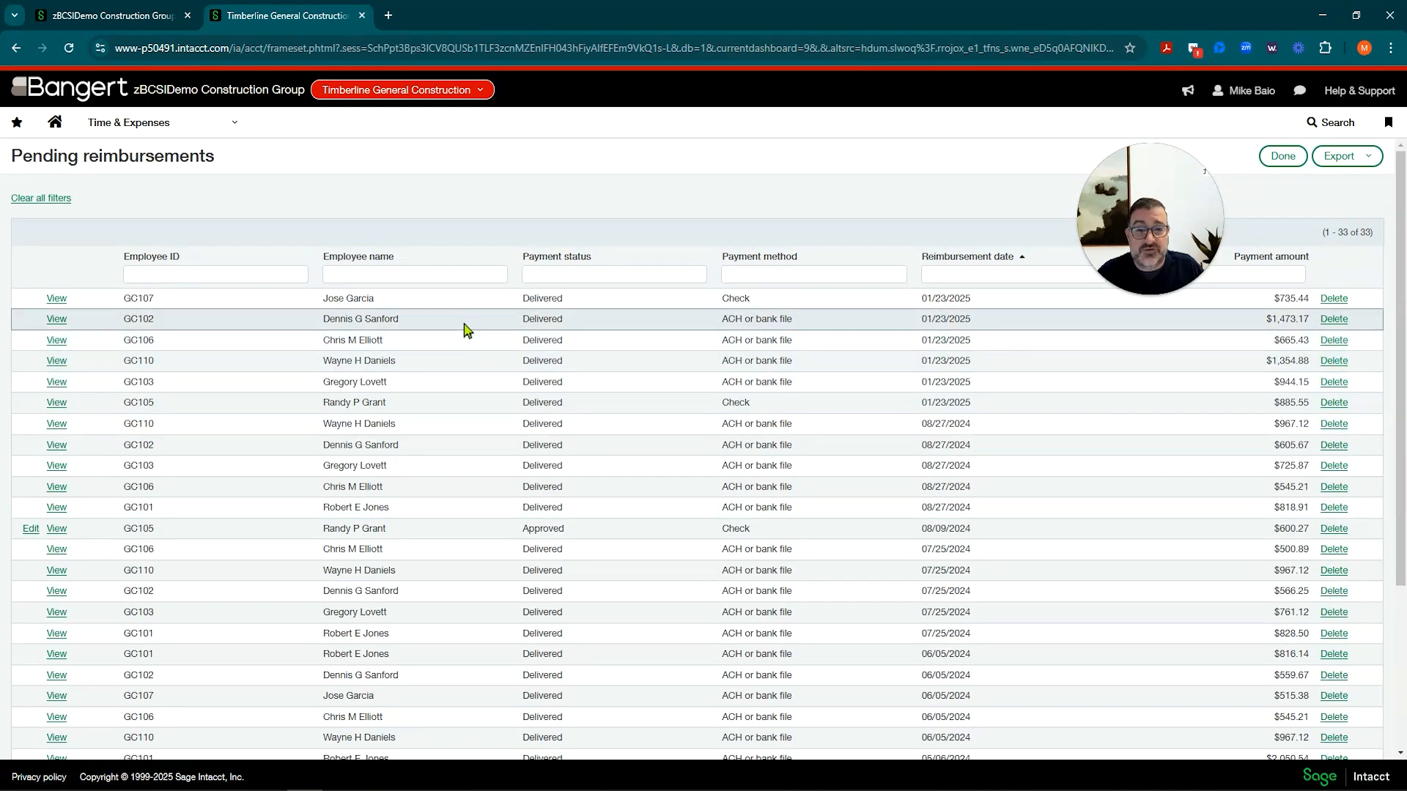
click(960, 274)
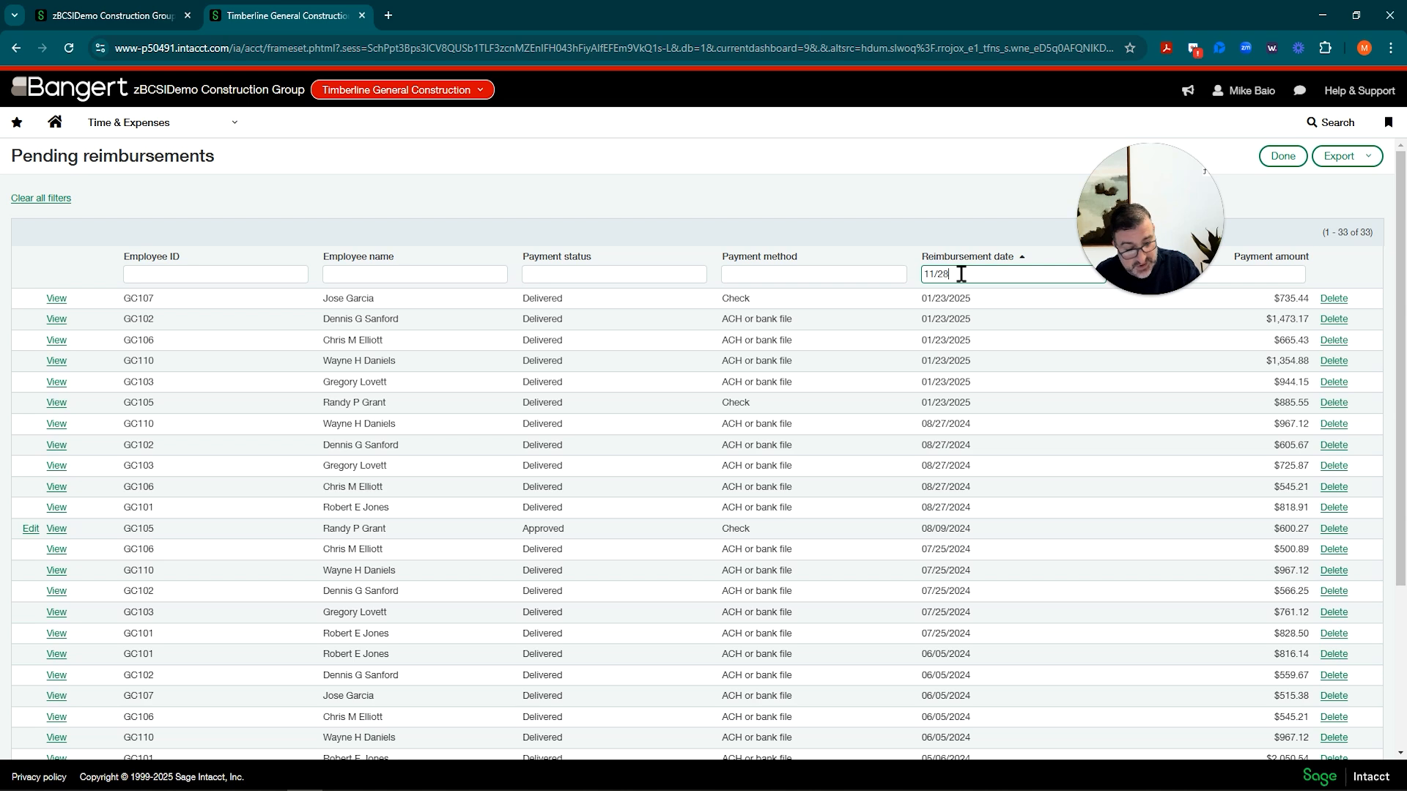
key(Return)
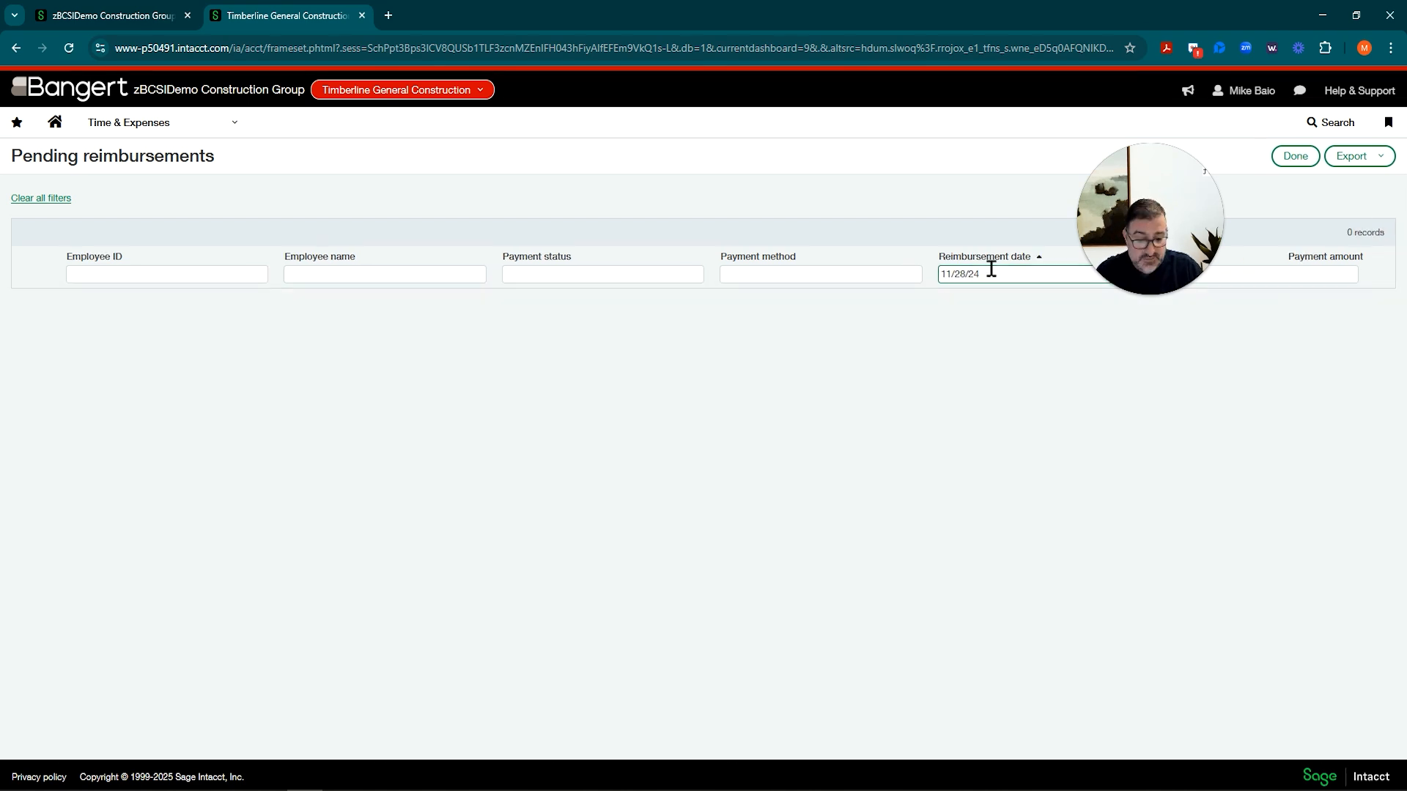
text(4)
key(Return)
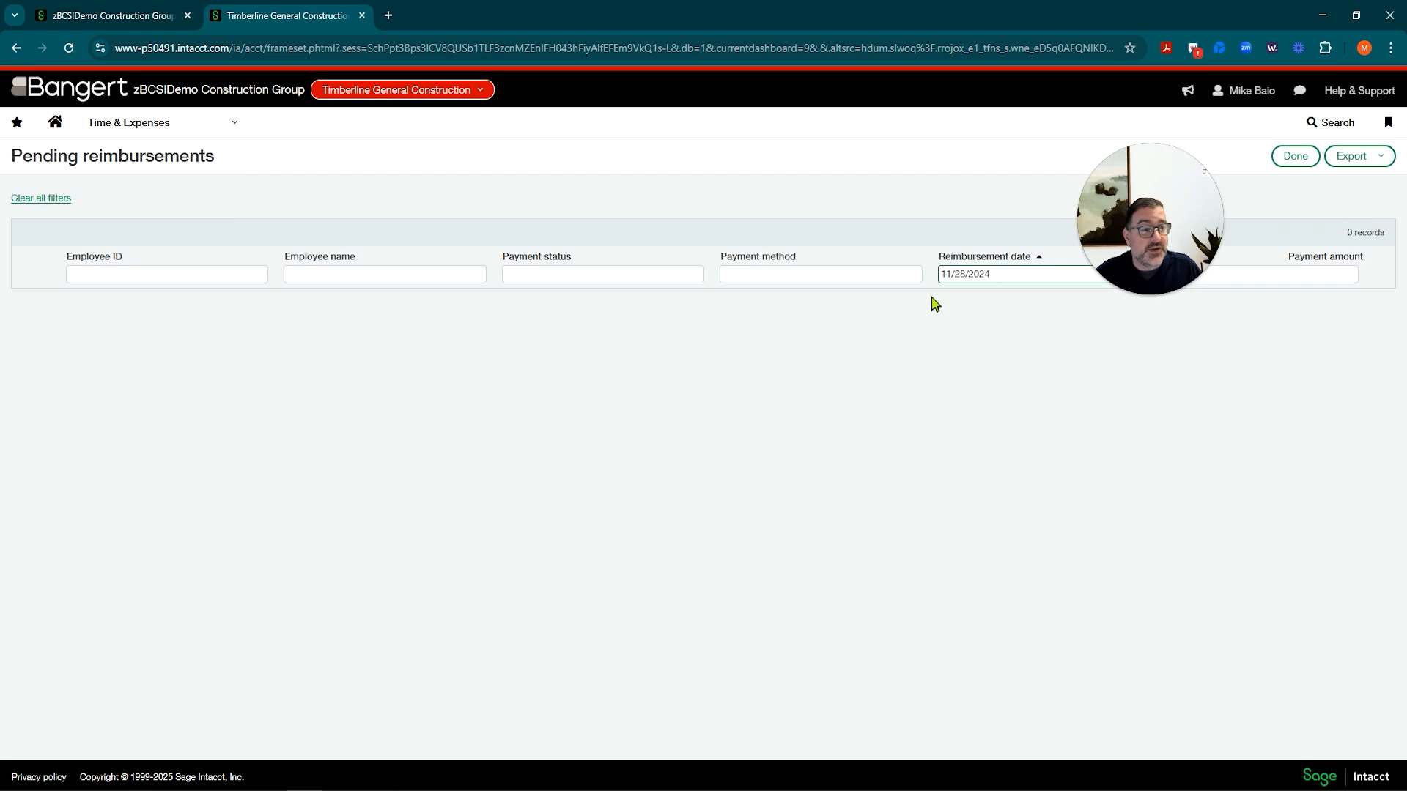
Step: Clear the reimbursement date filter and look through the full list of pending reimbursements
drag(1029, 274, 715, 273)
key(BackSpace)
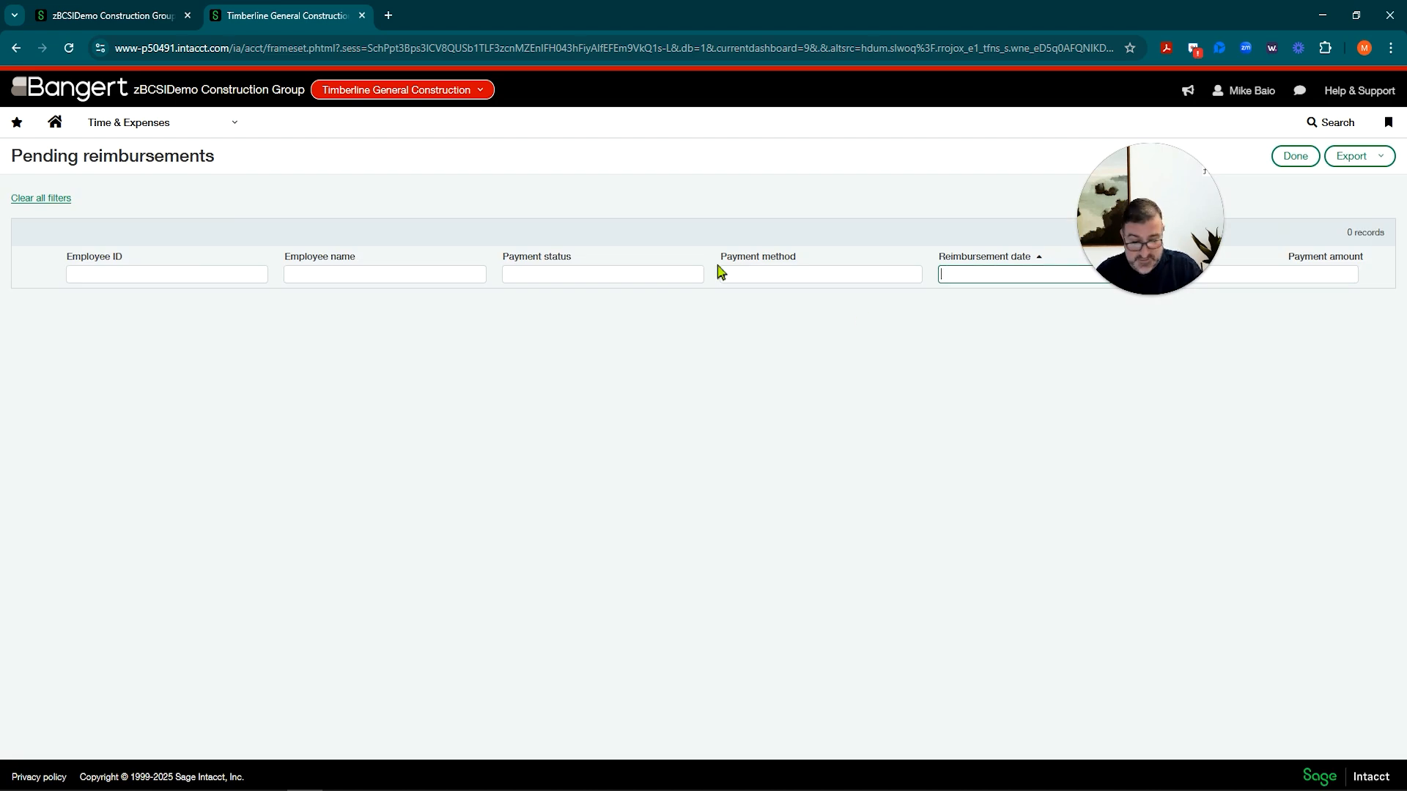
key(Return)
scroll(300, 435, down, 2)
scroll(274, 341, up, 3)
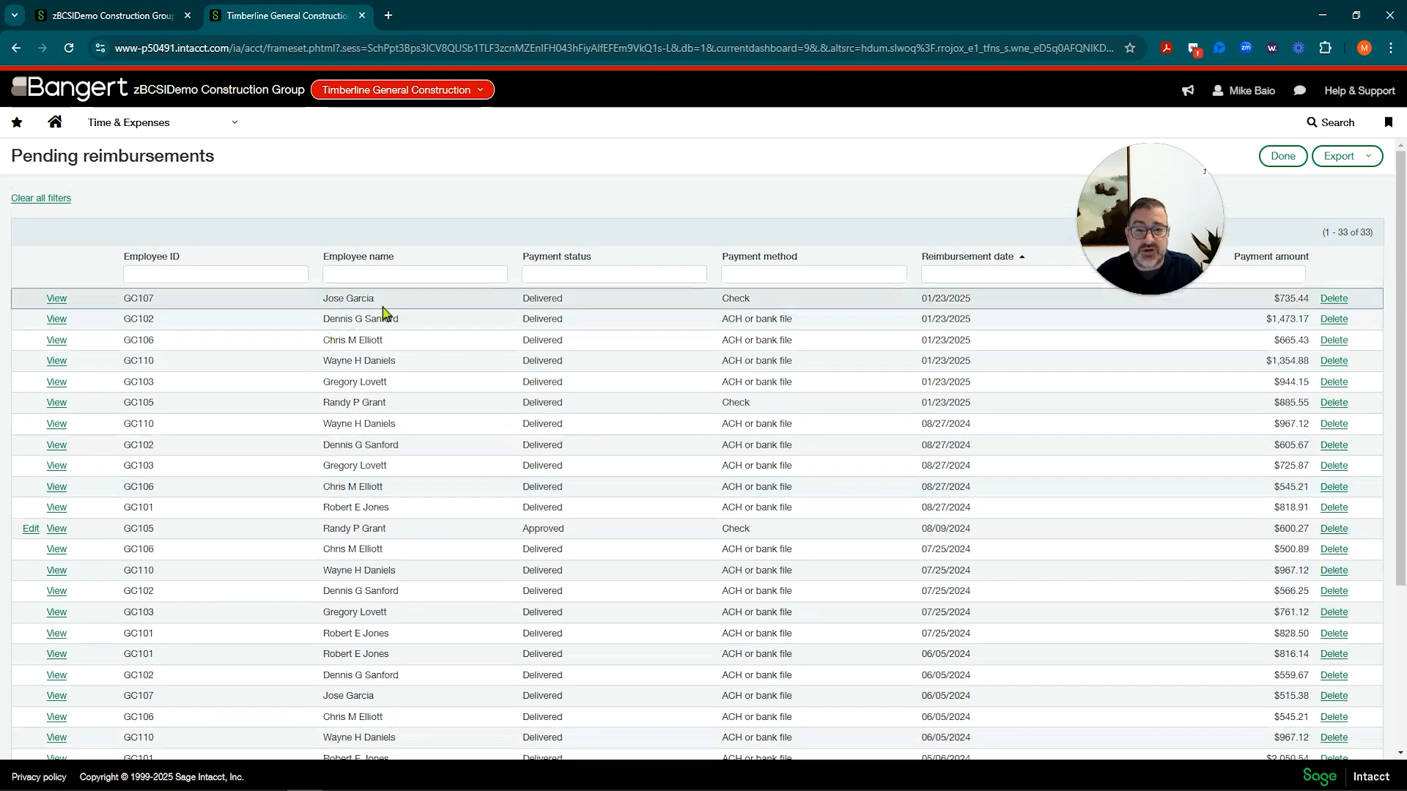
Step: Sort the pending reimbursements by employee name and check the entries of the employee whose check was voided
click(371, 258)
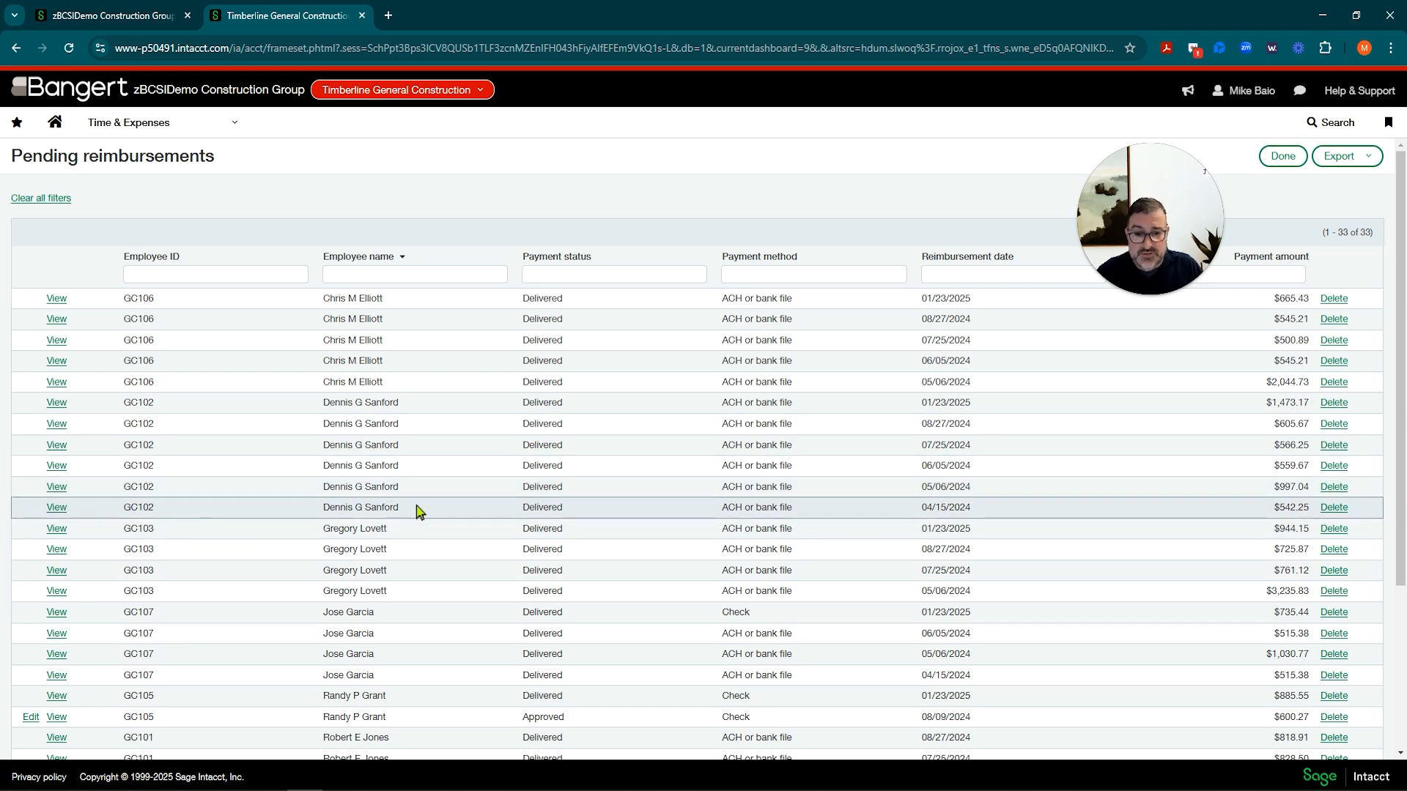
scroll(418, 509, down, 3)
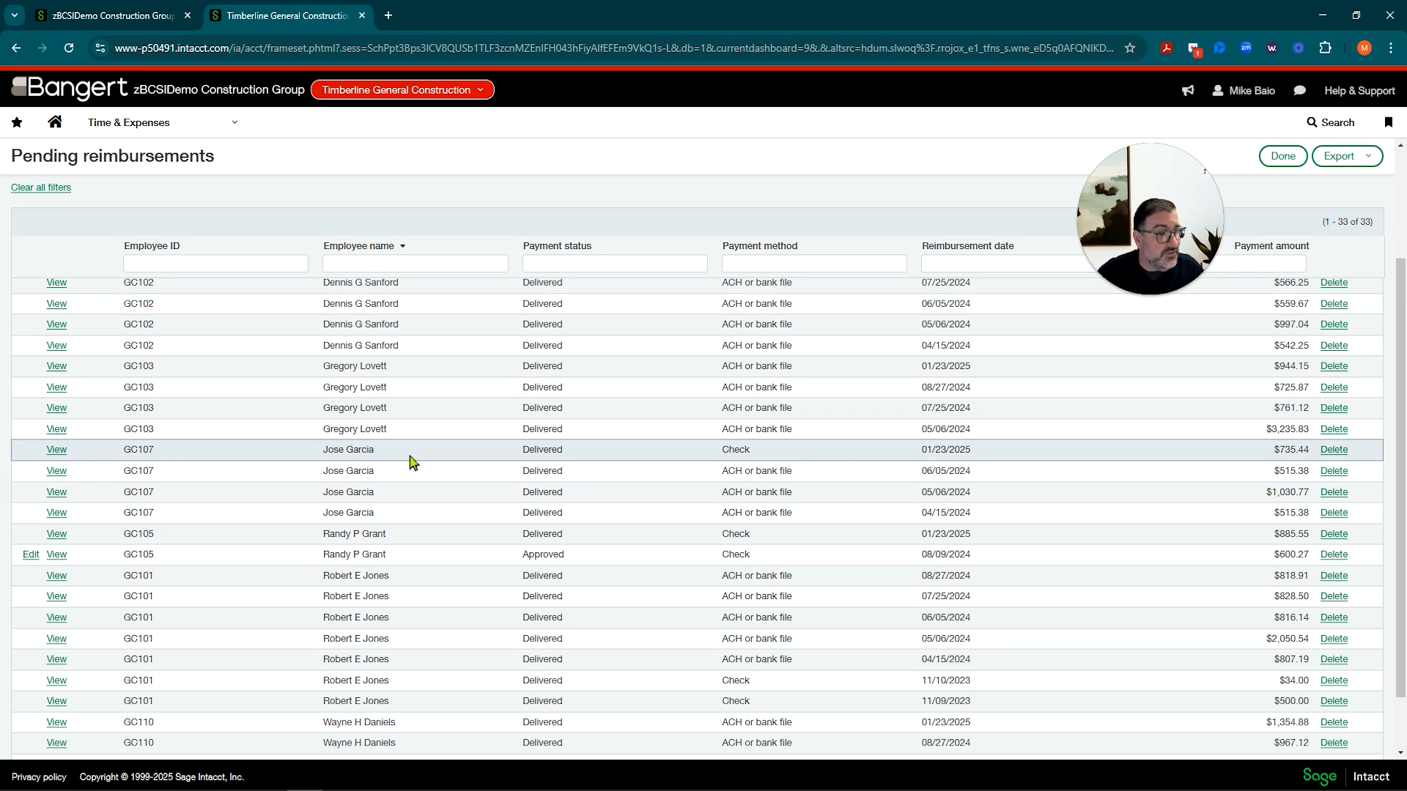
scroll(412, 513, up, 3)
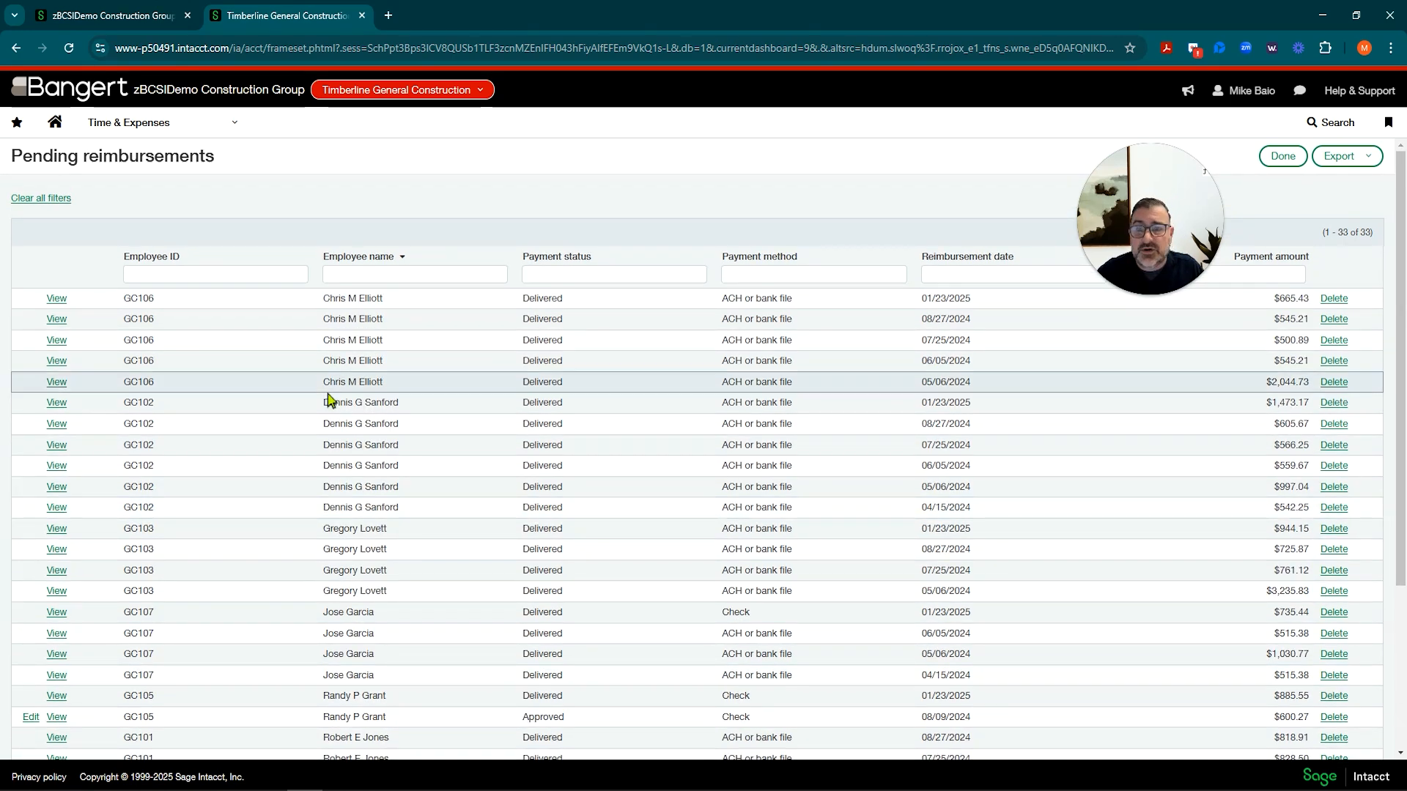
scroll(328, 400, down, 3)
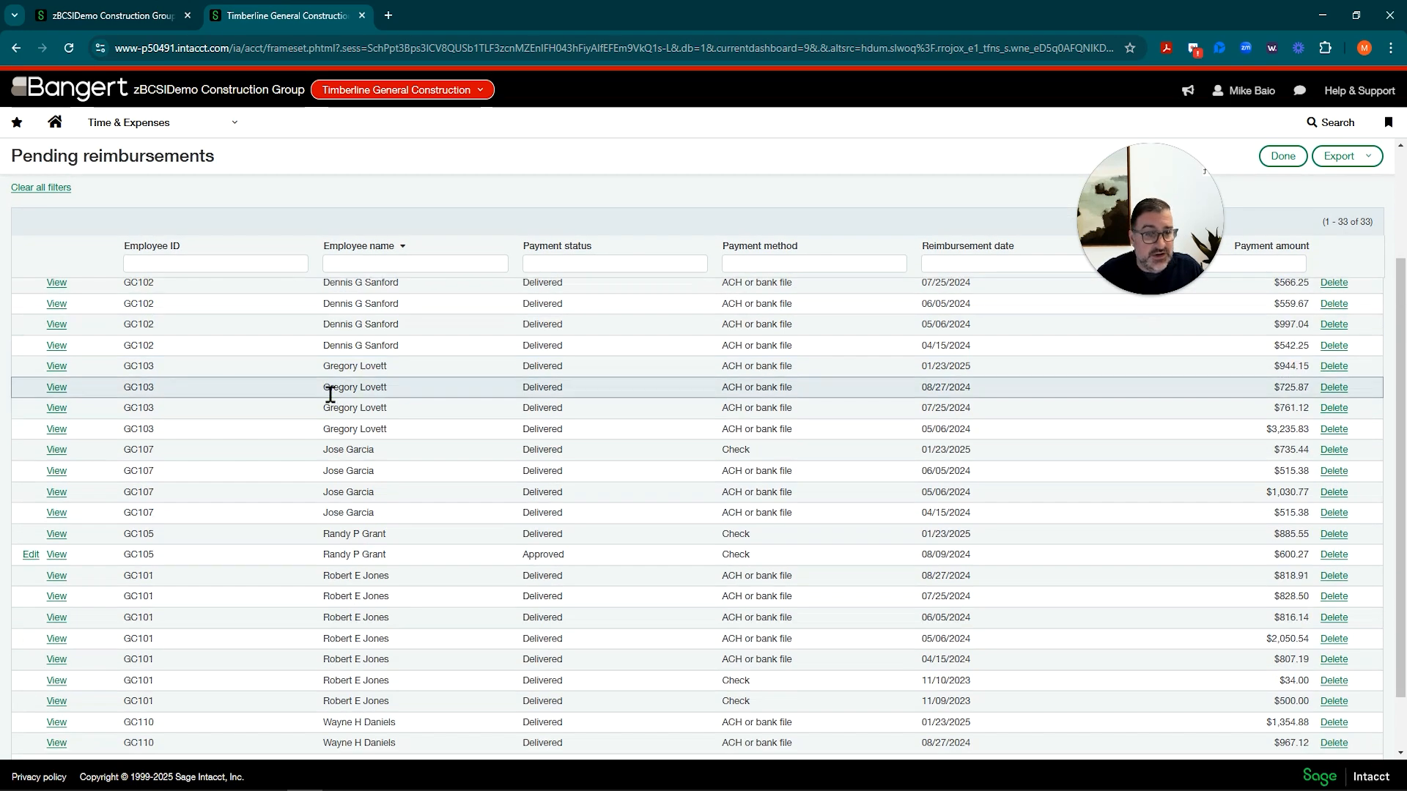
drag(323, 555, 379, 555)
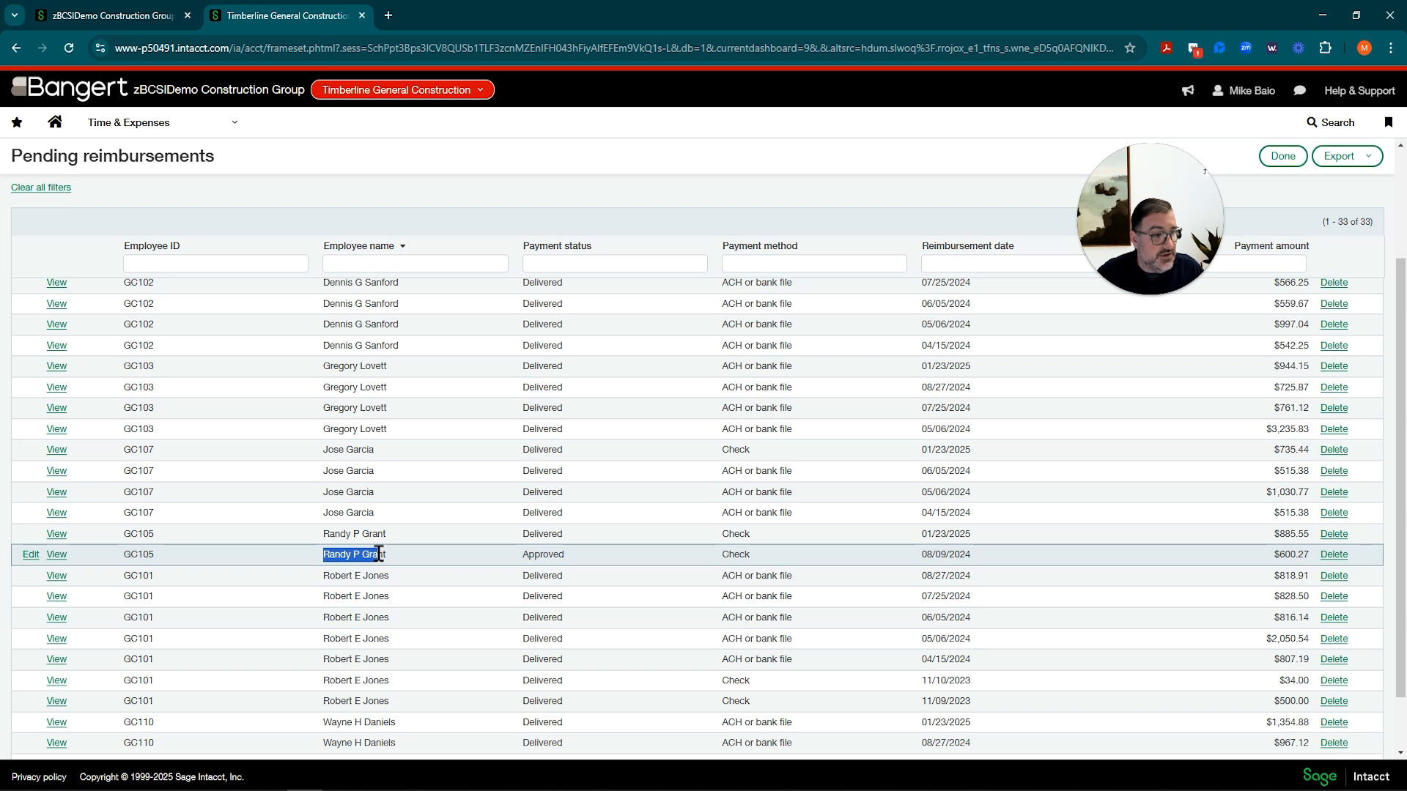
scroll(486, 559, down, 2)
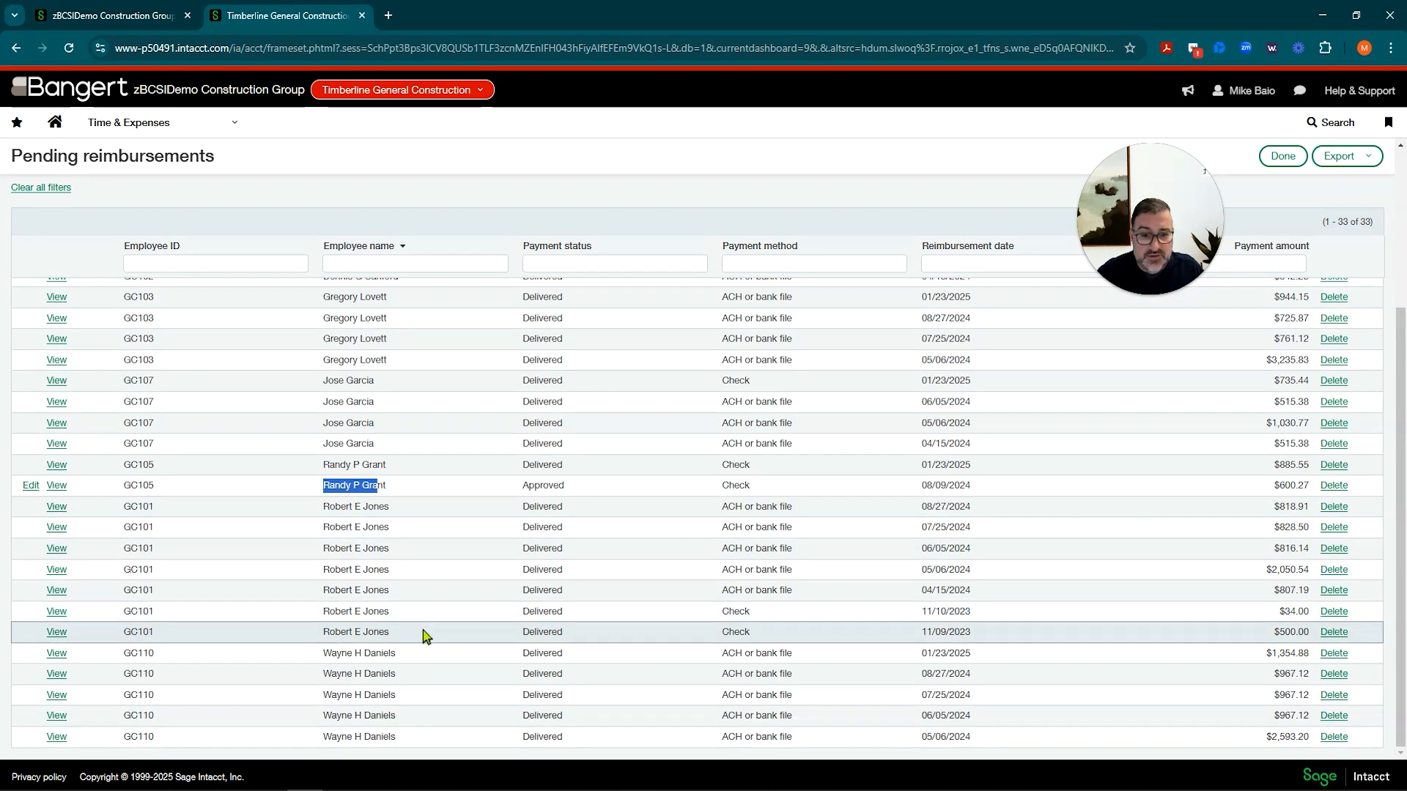
scroll(336, 465, up, 3)
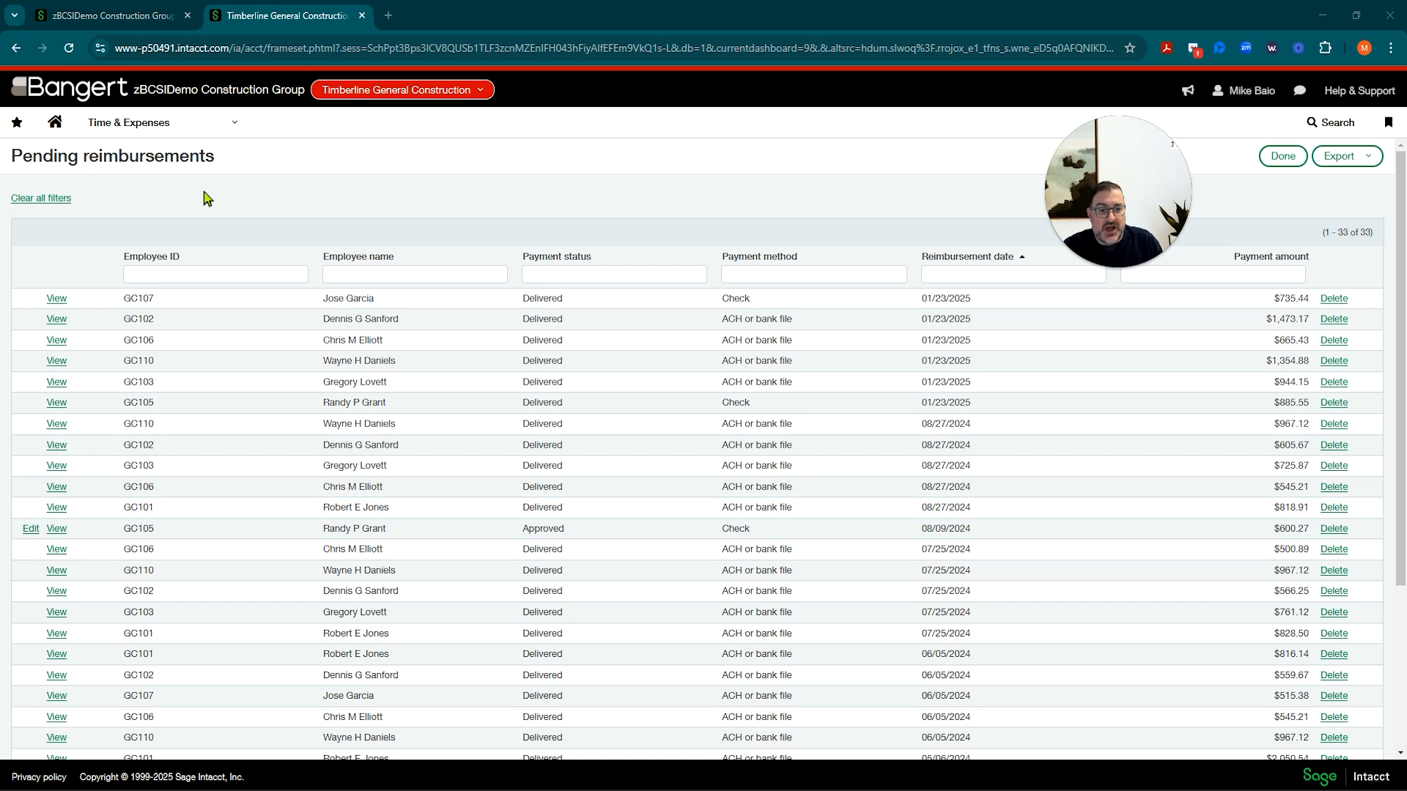
Step: Open the record of the employee whose check was voided for editing and show its reimbursement information
click(220, 124)
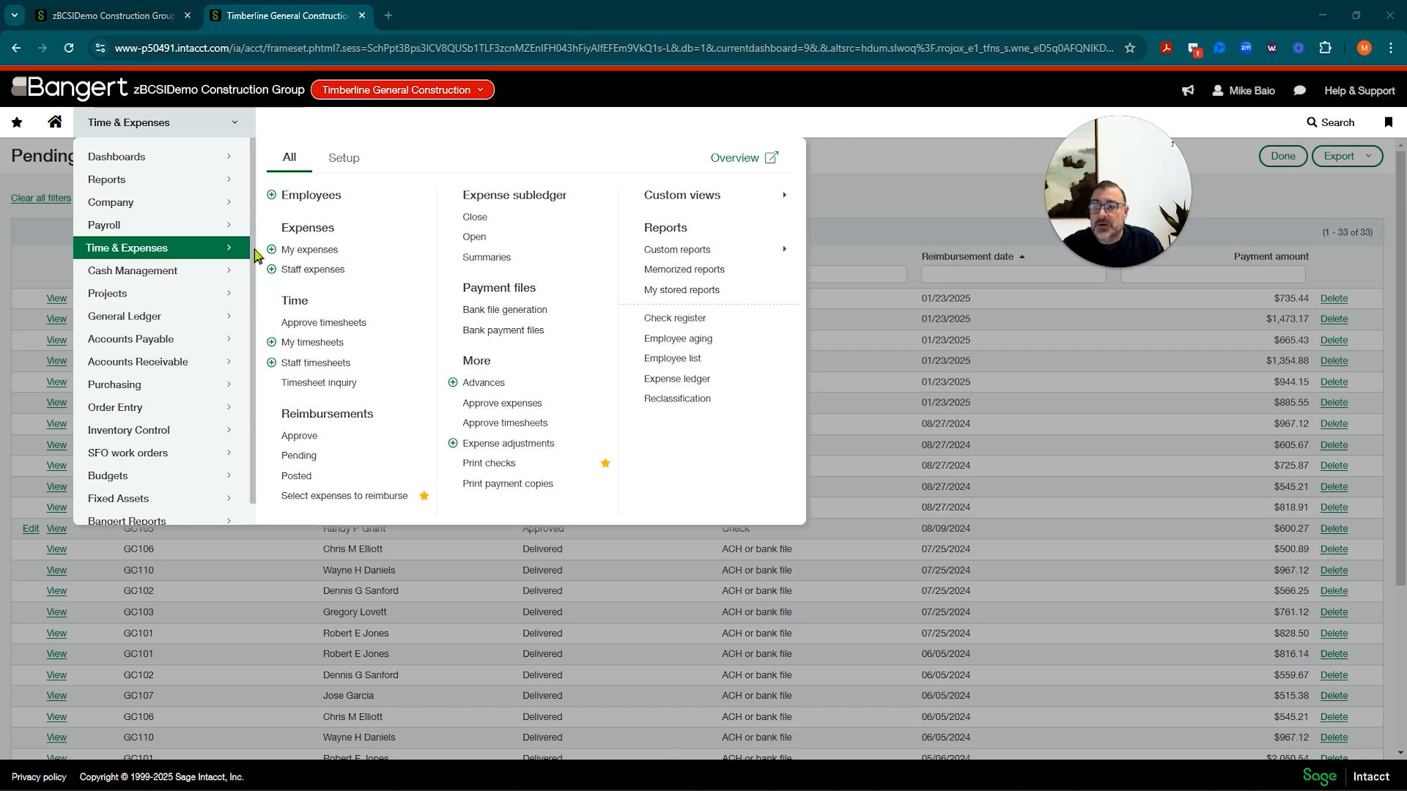
click(307, 196)
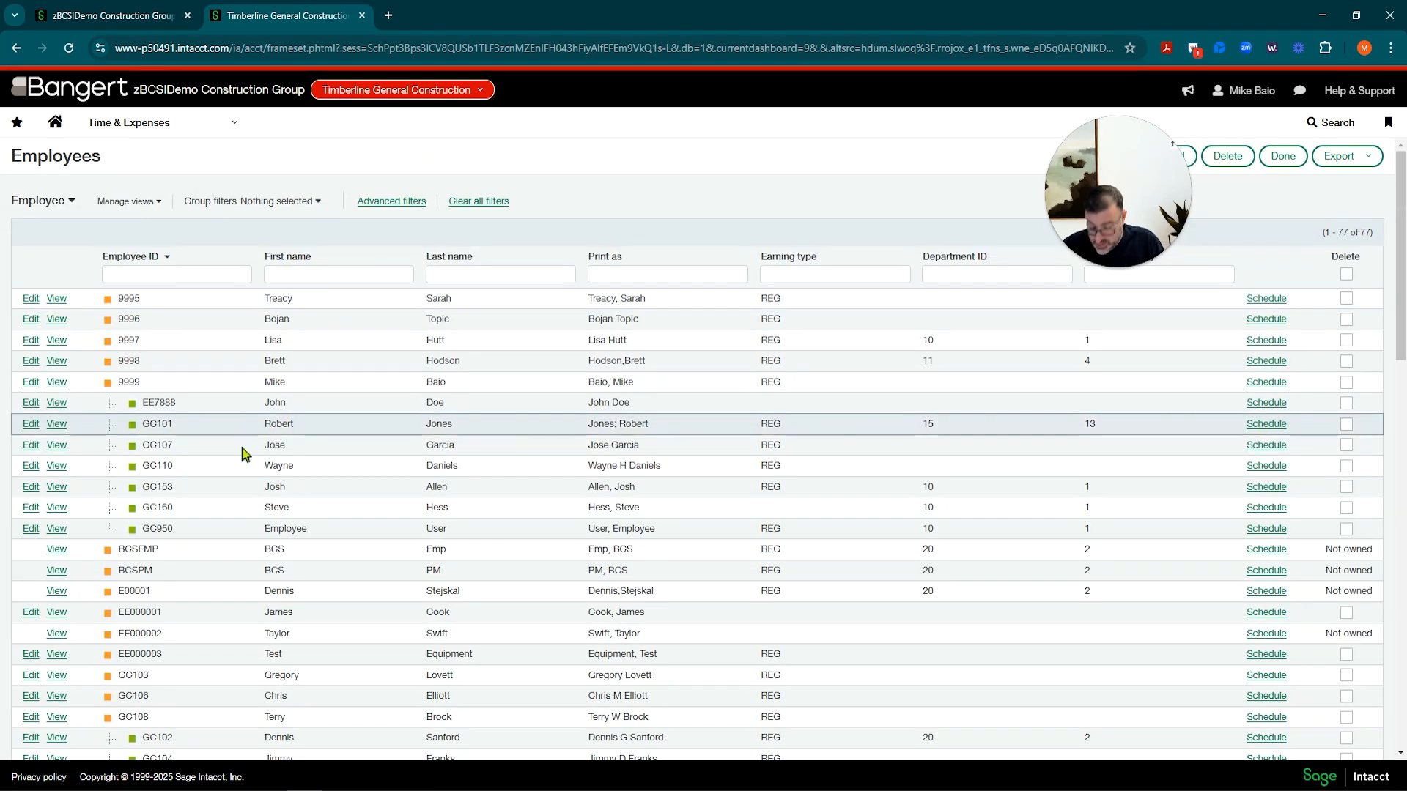
scroll(244, 474, down, 3)
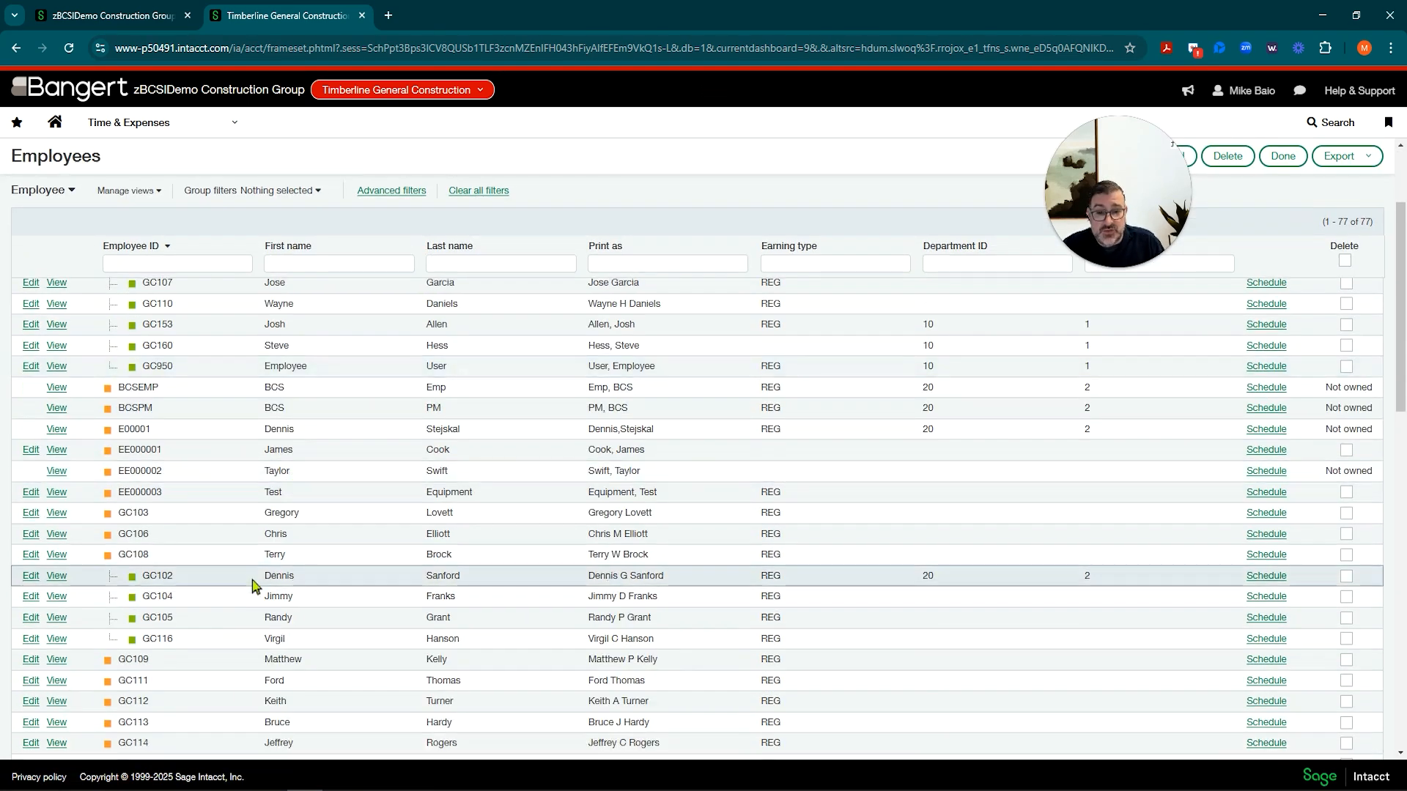
scroll(305, 551, down, 1)
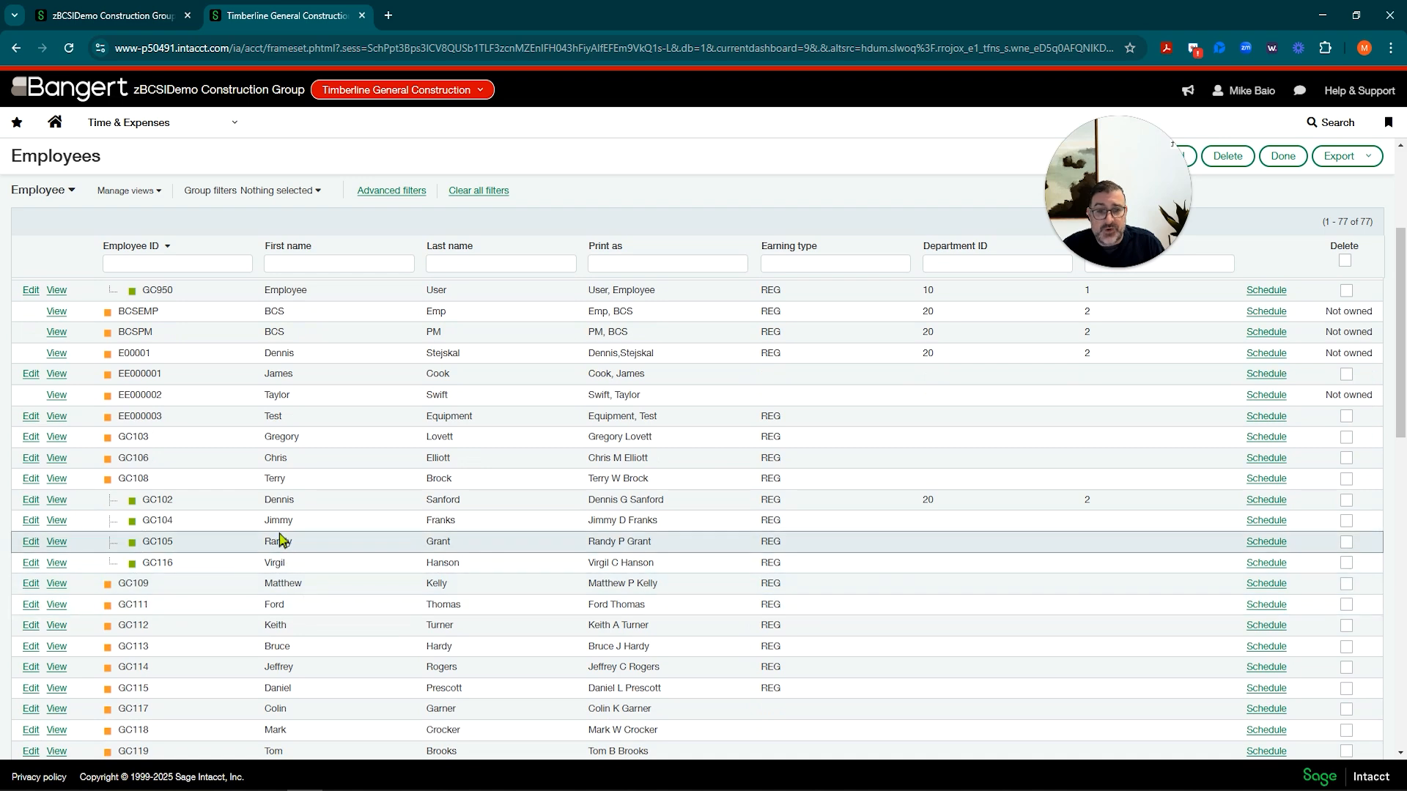
click(28, 542)
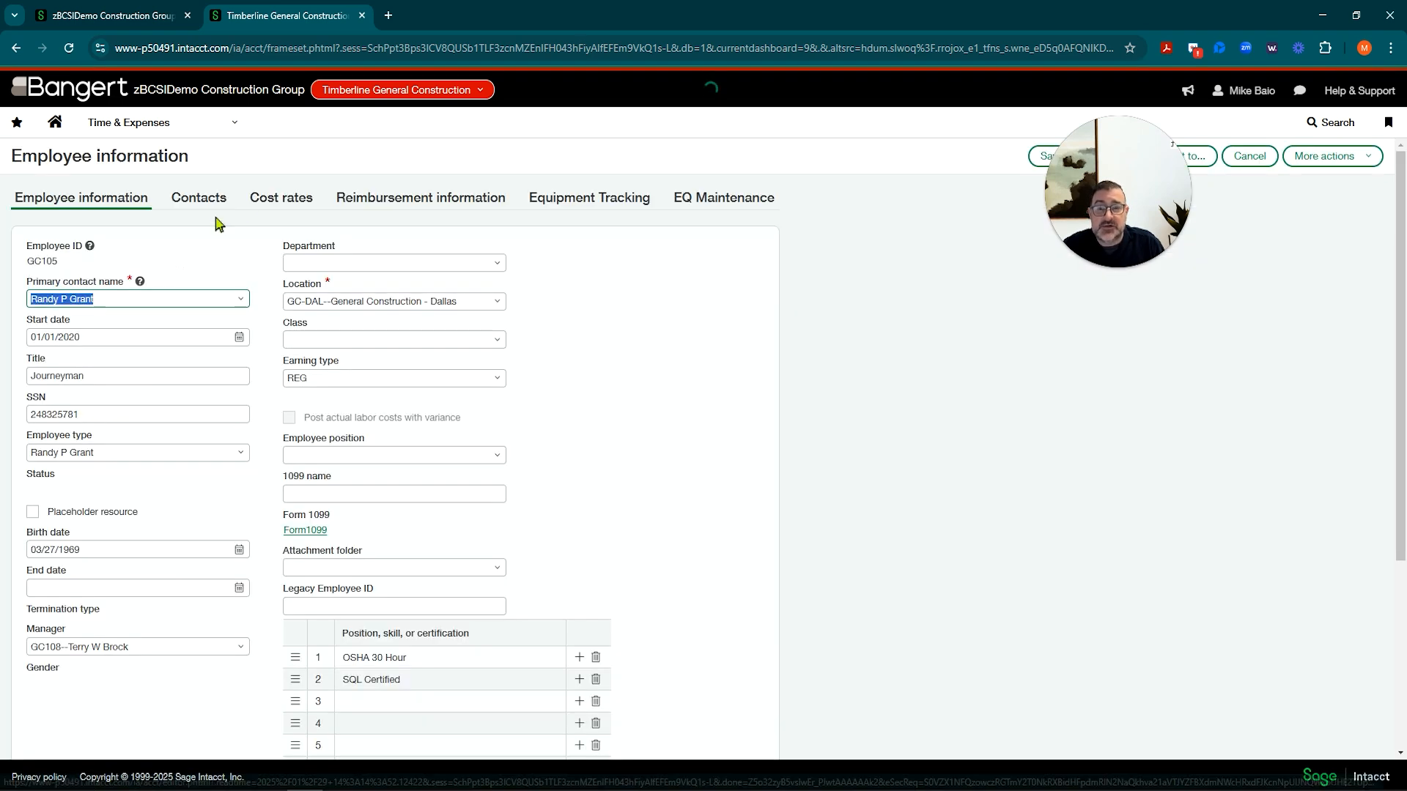
click(378, 204)
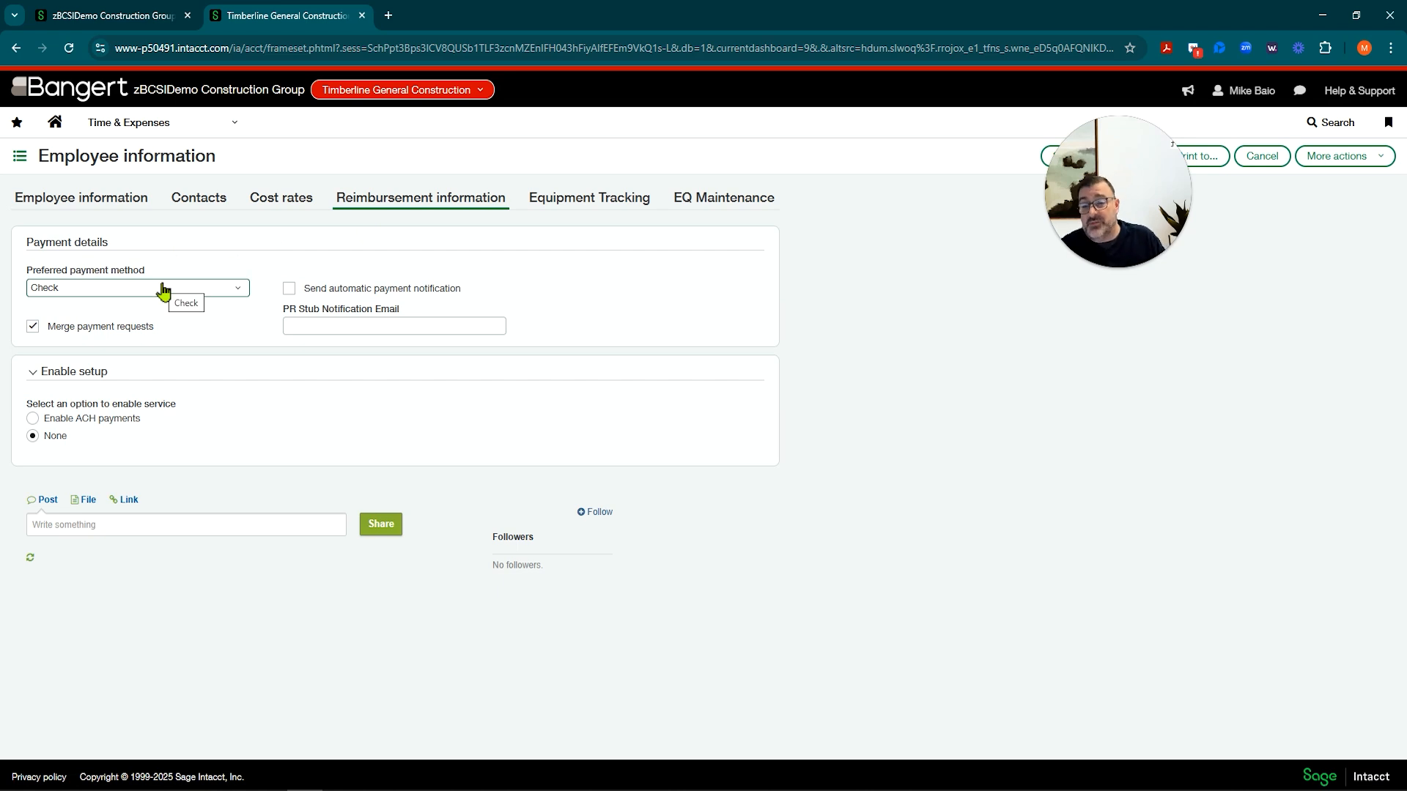
Step: Set the employee's preferred payment method to ACH or bank file, enable ACH payments, and save the record
click(241, 295)
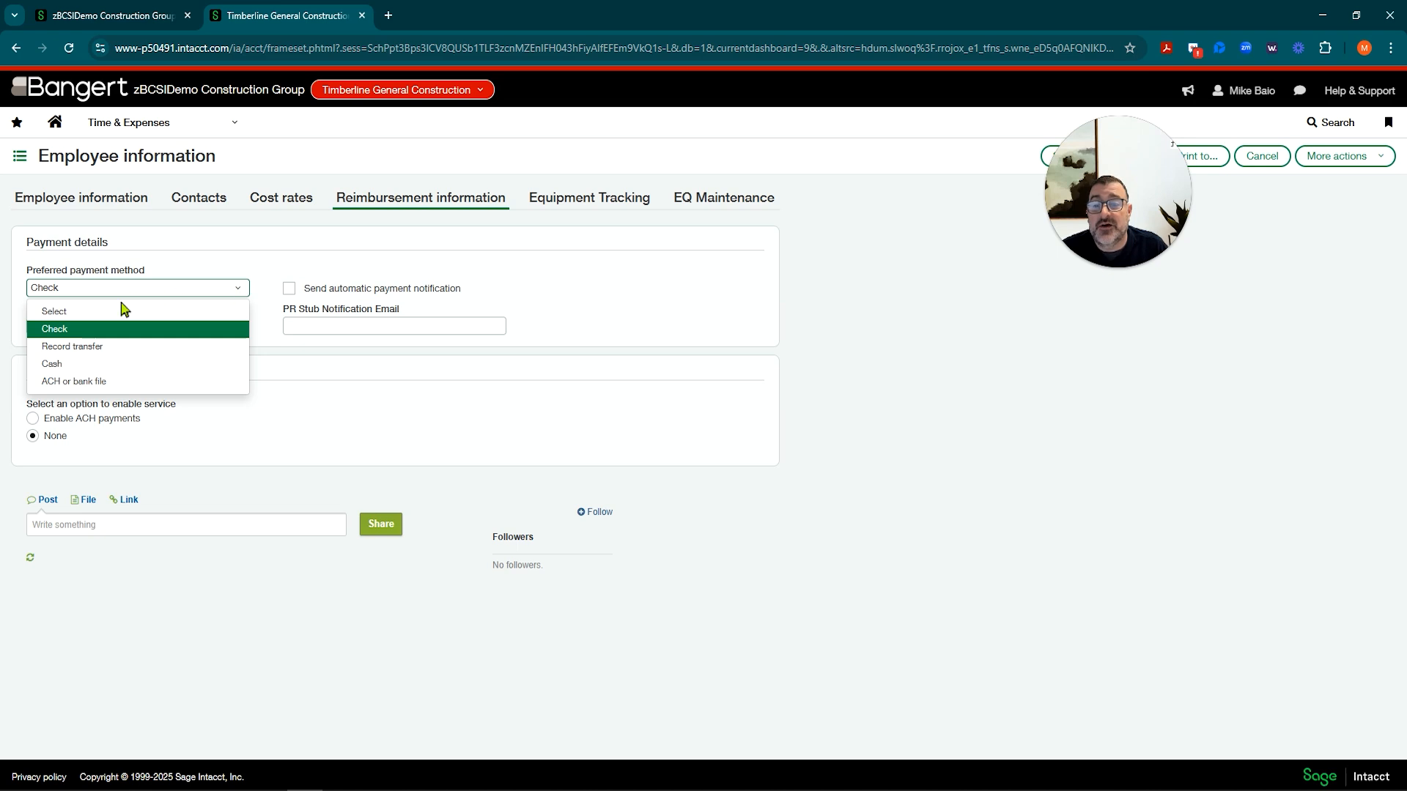
click(78, 382)
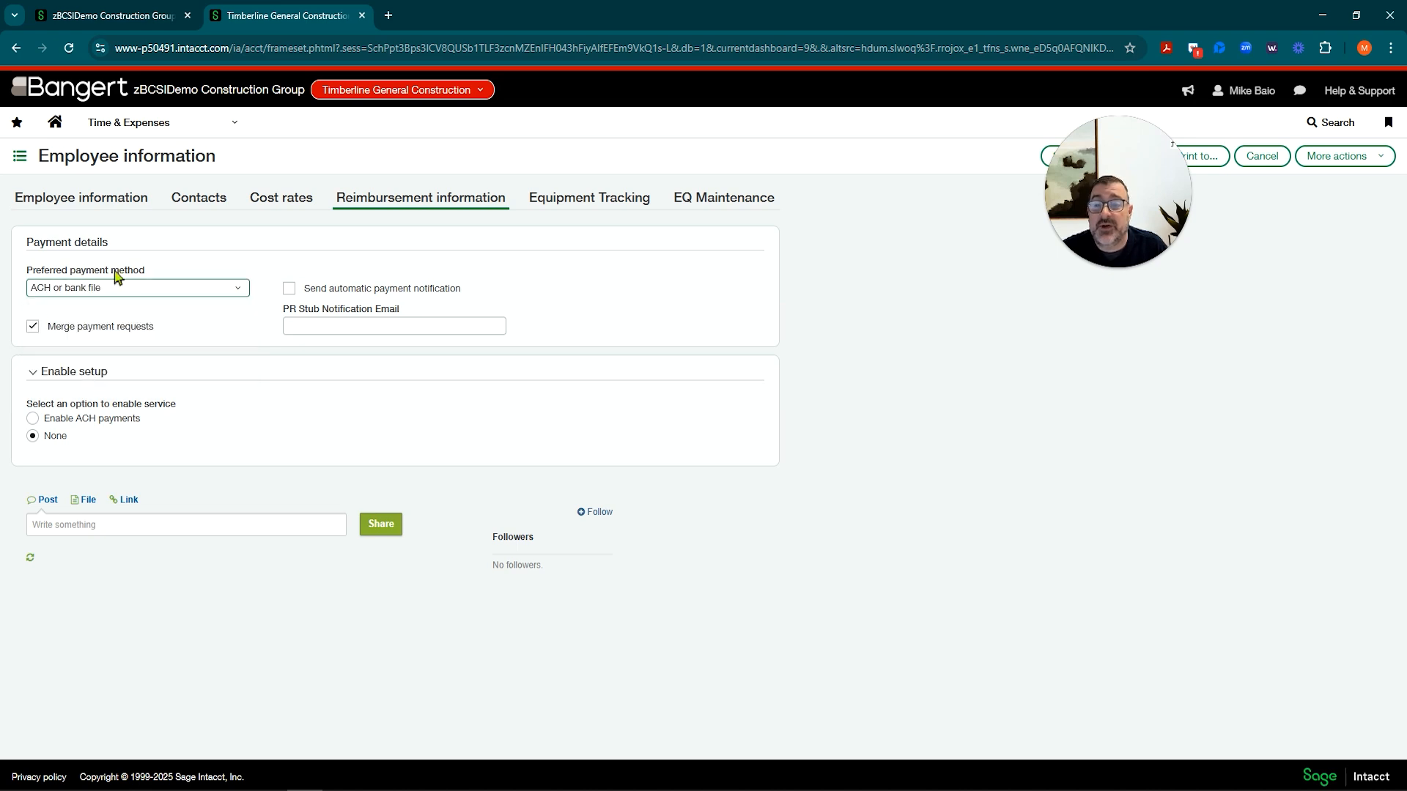
click(33, 419)
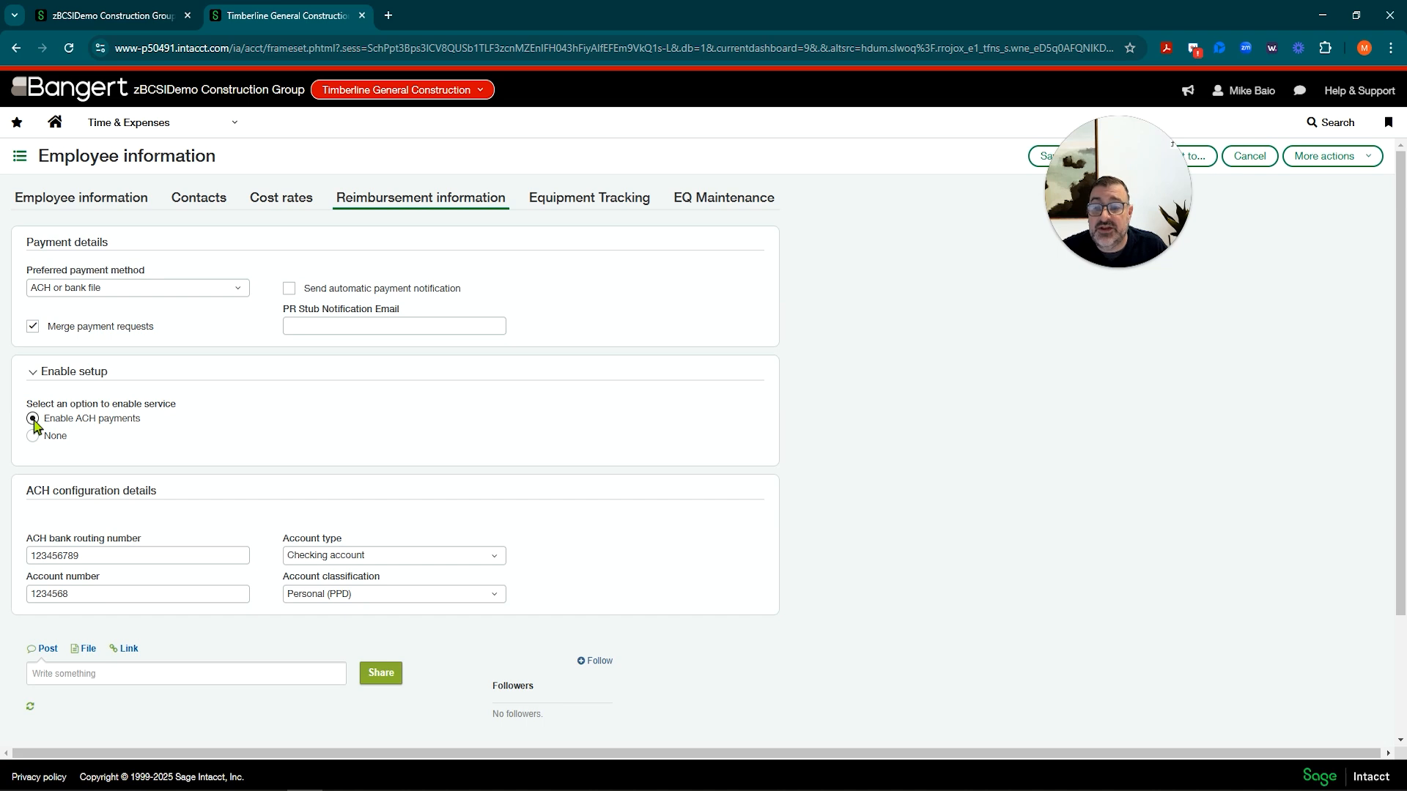
click(134, 560)
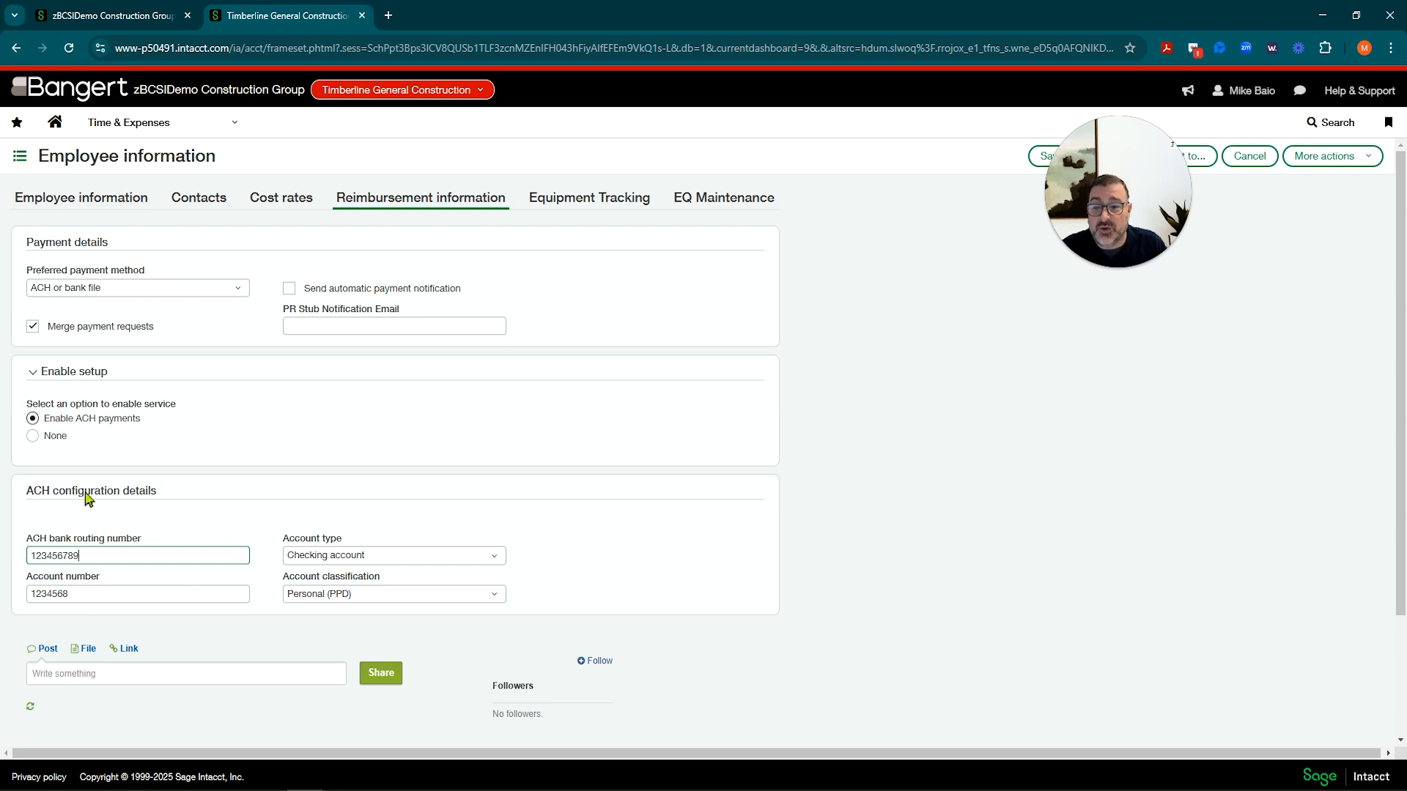
drag(1080, 174, 1211, 268)
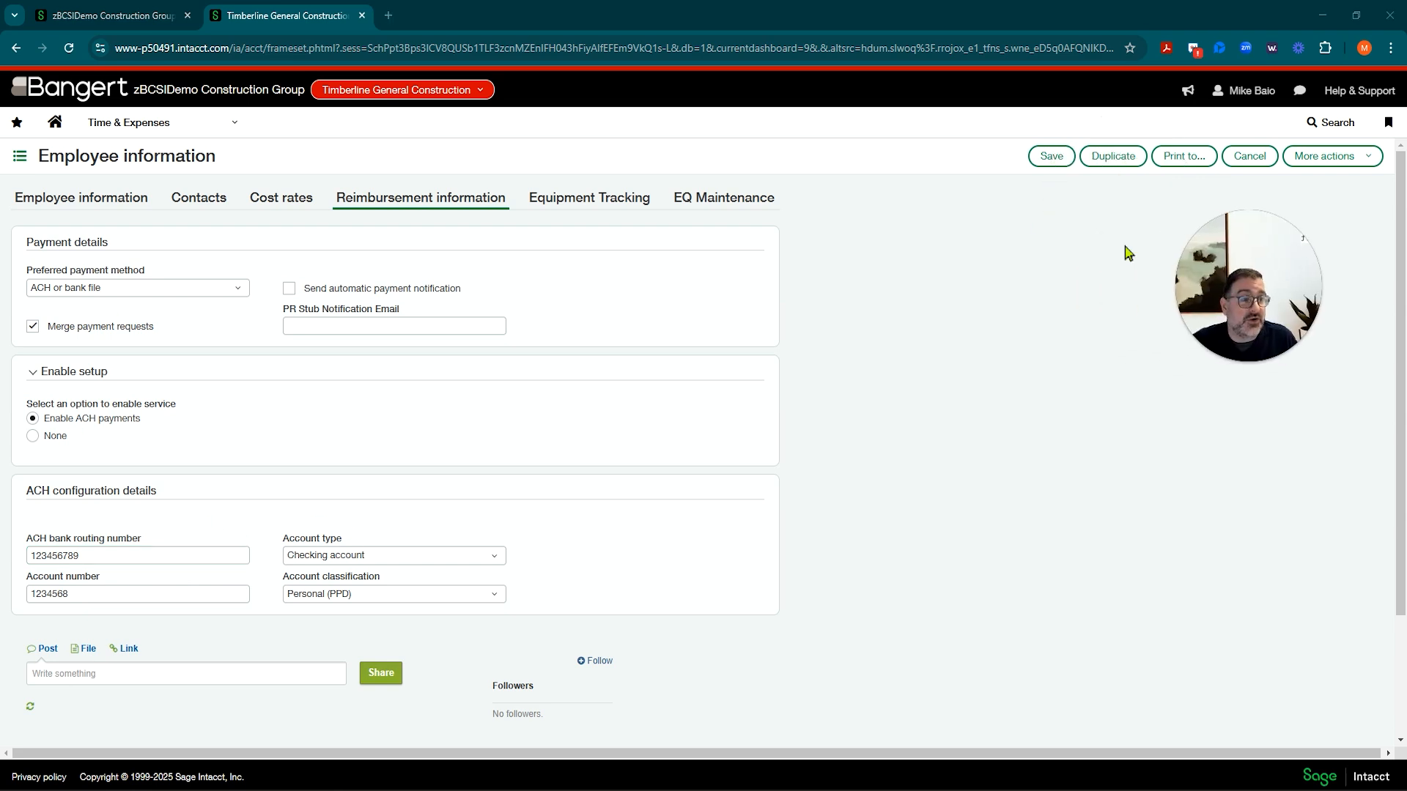
click(1051, 159)
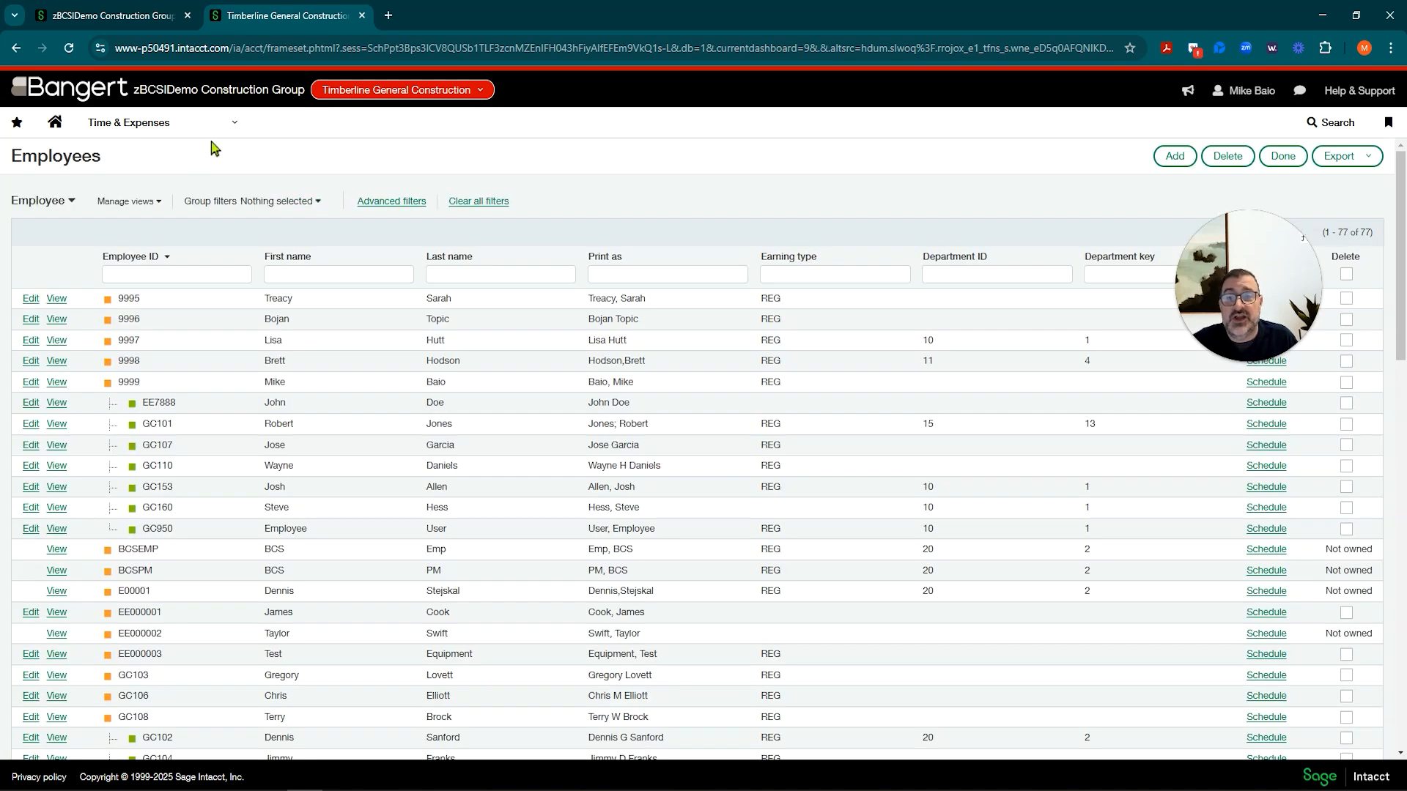
Step: Open the selection of expenses to reimburse and filter it by the ACH or bank file payment method
click(231, 125)
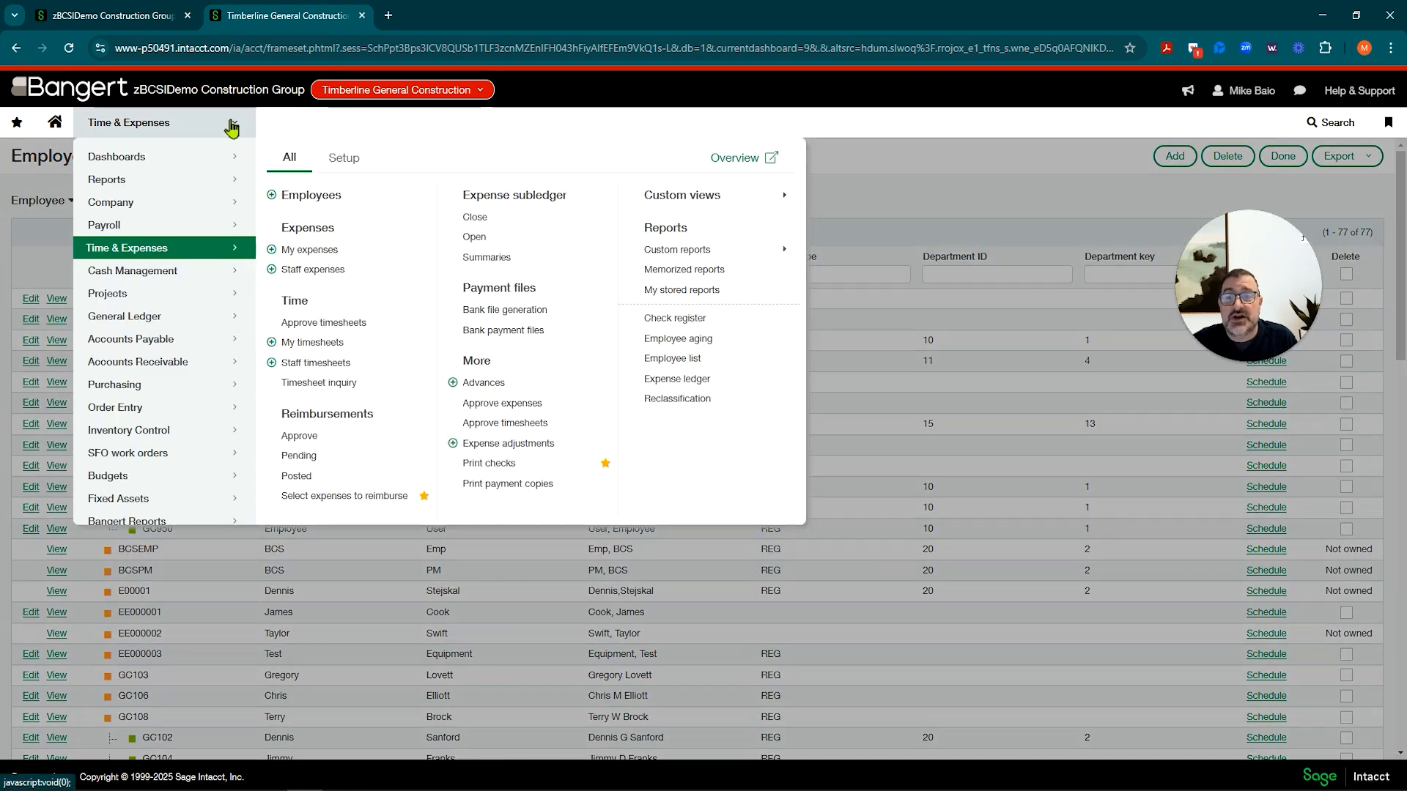
click(331, 505)
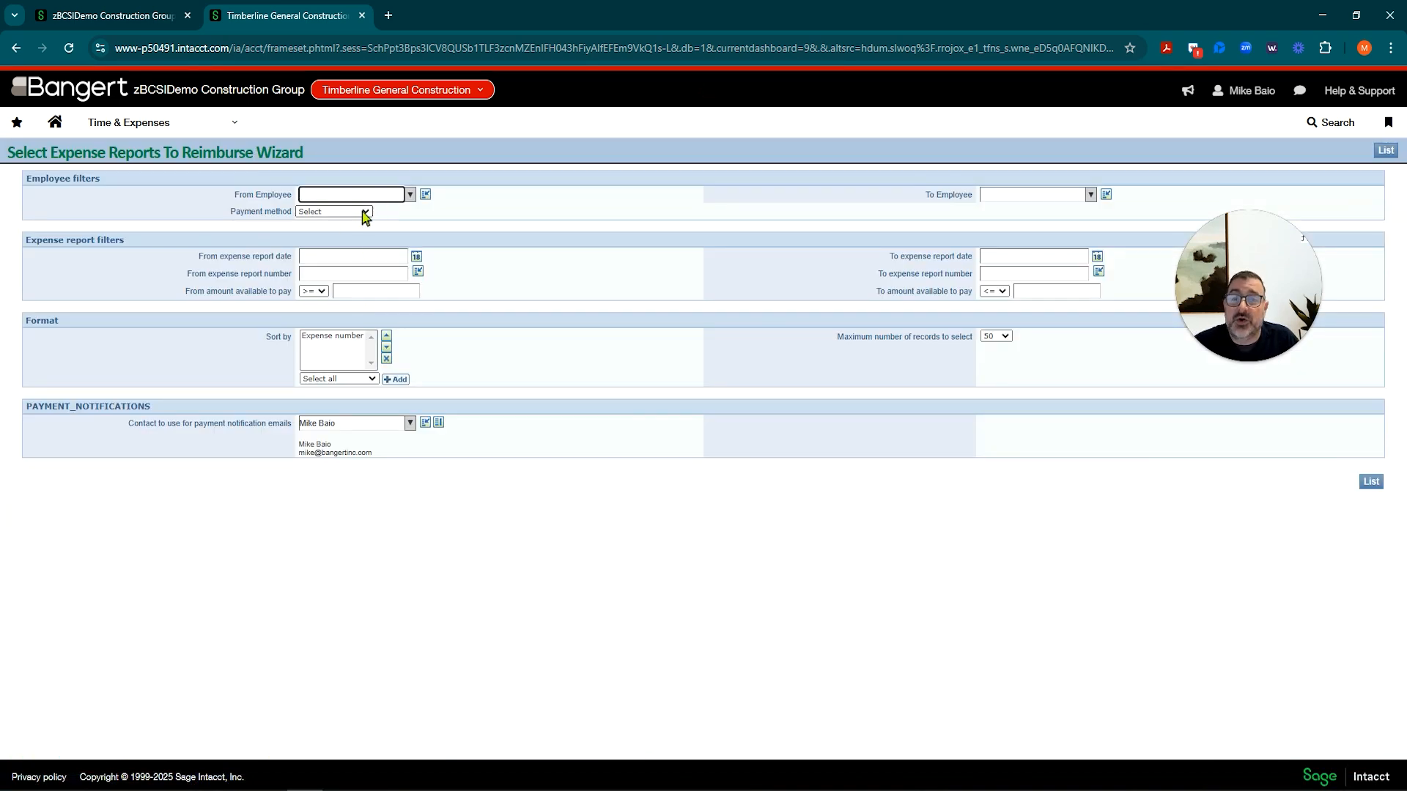
click(366, 212)
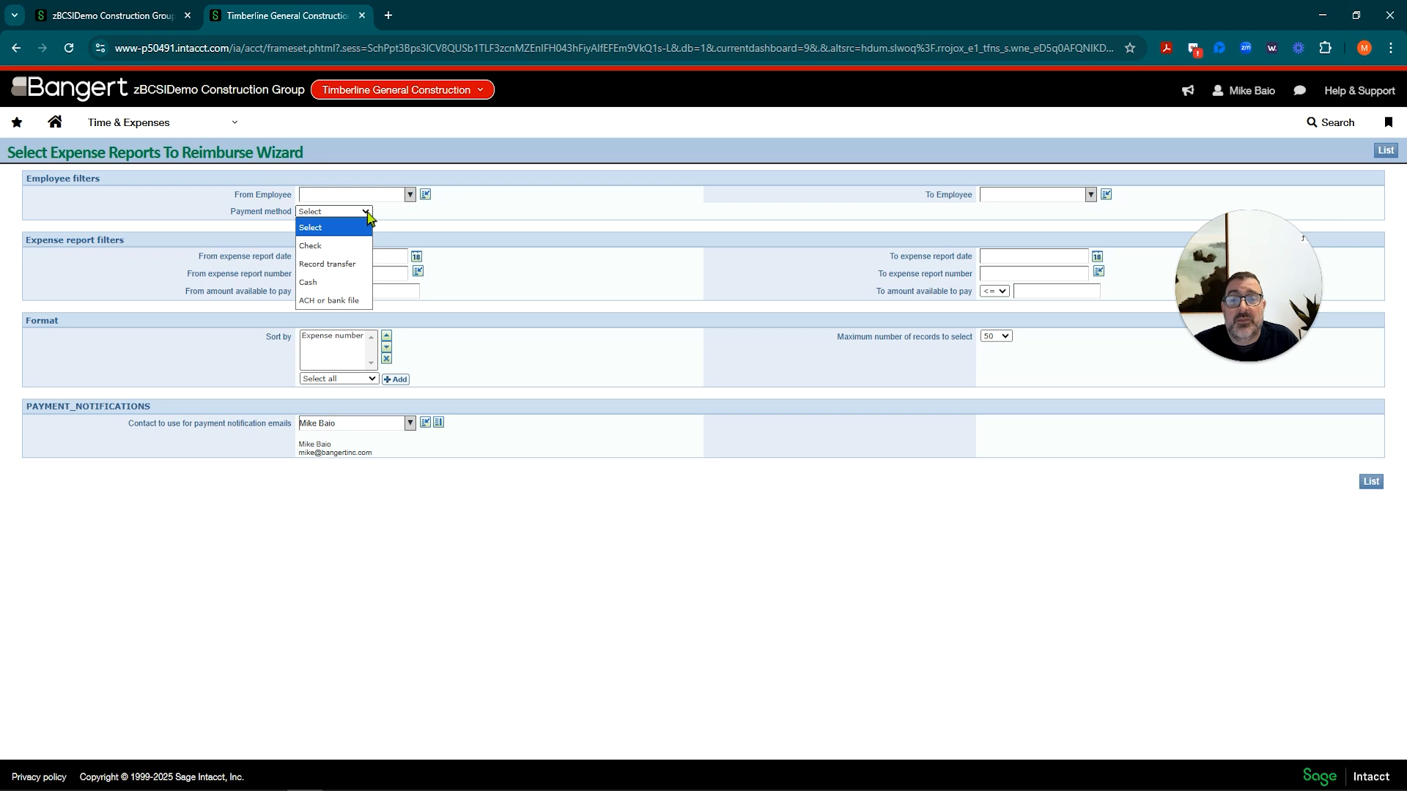
click(337, 301)
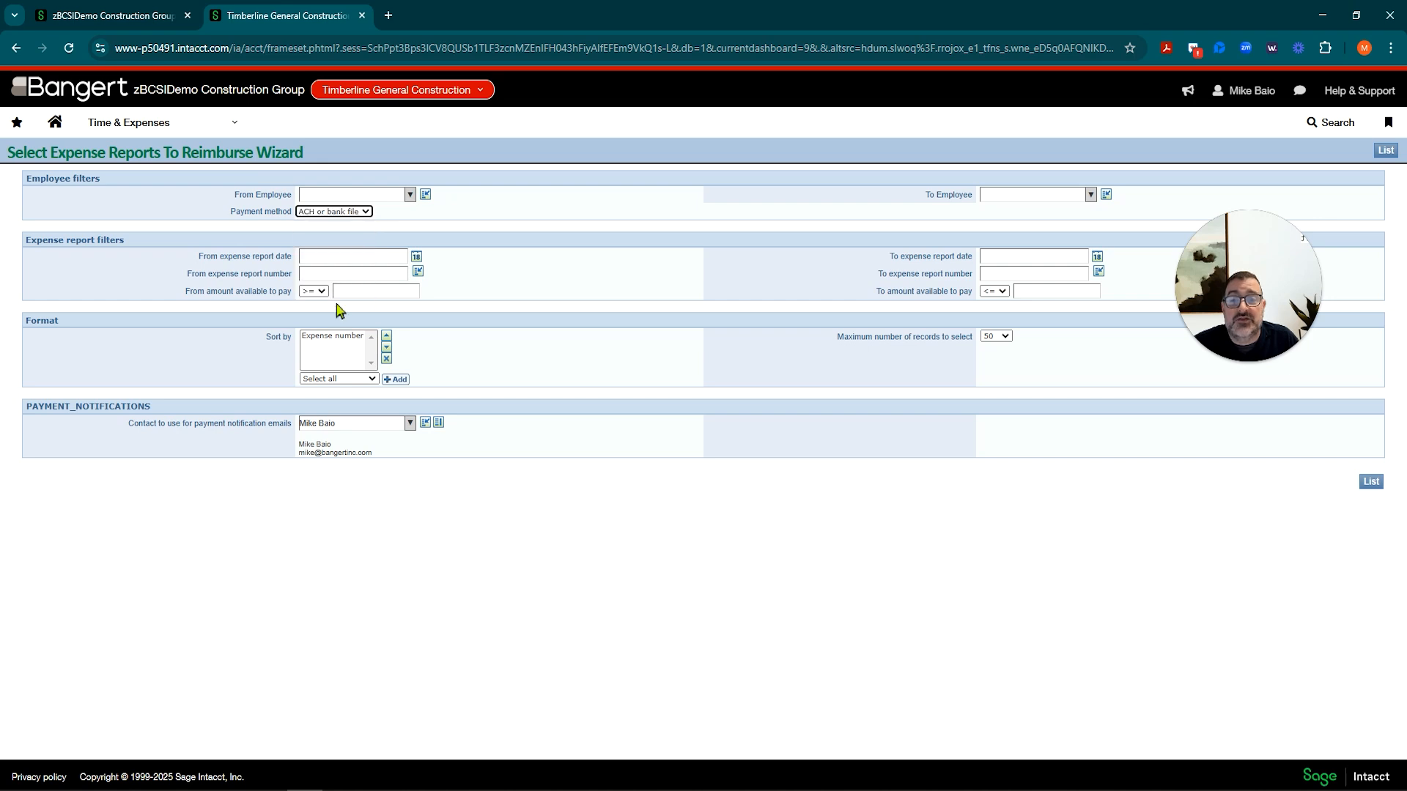
Step: Set the starting expense report date filter to 11/28/2024
click(339, 260)
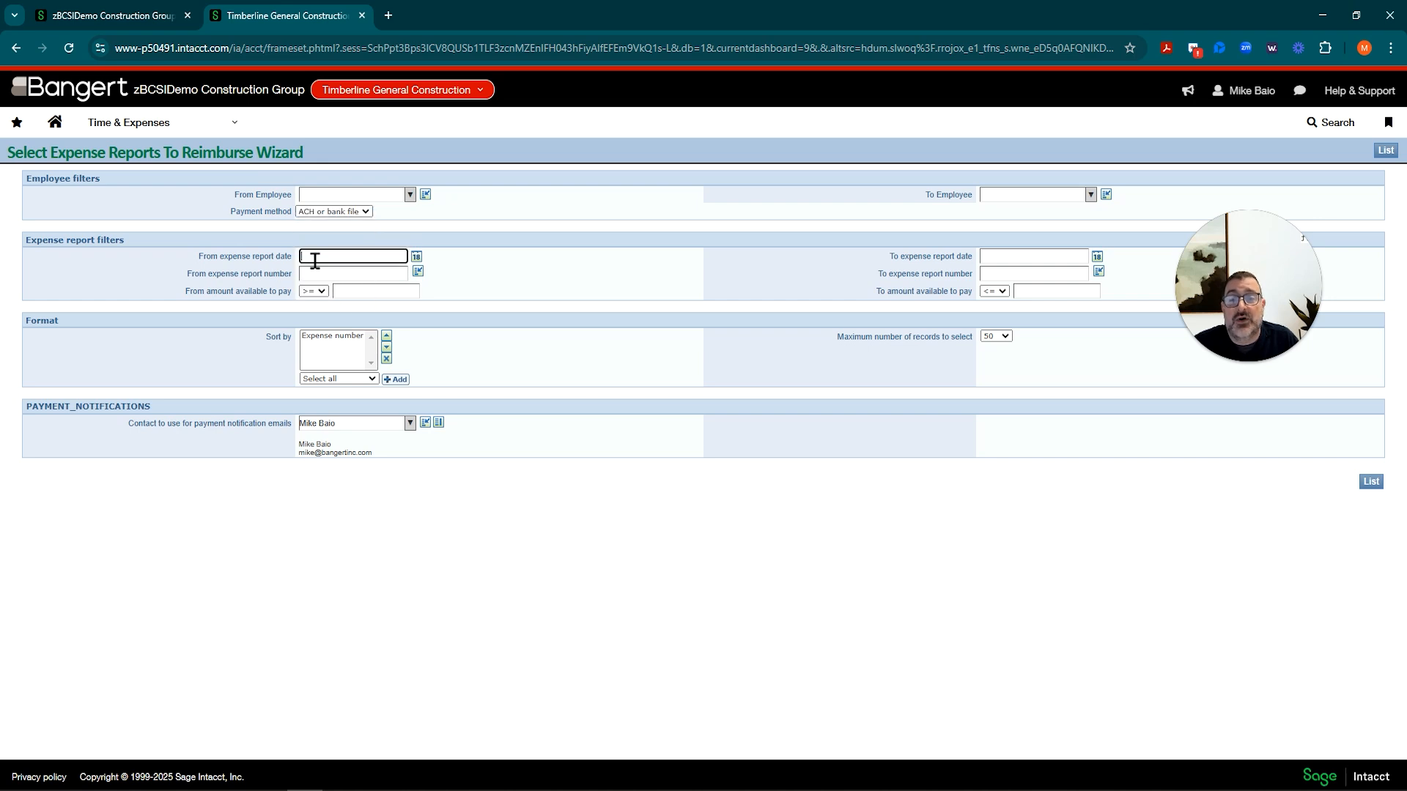
click(416, 258)
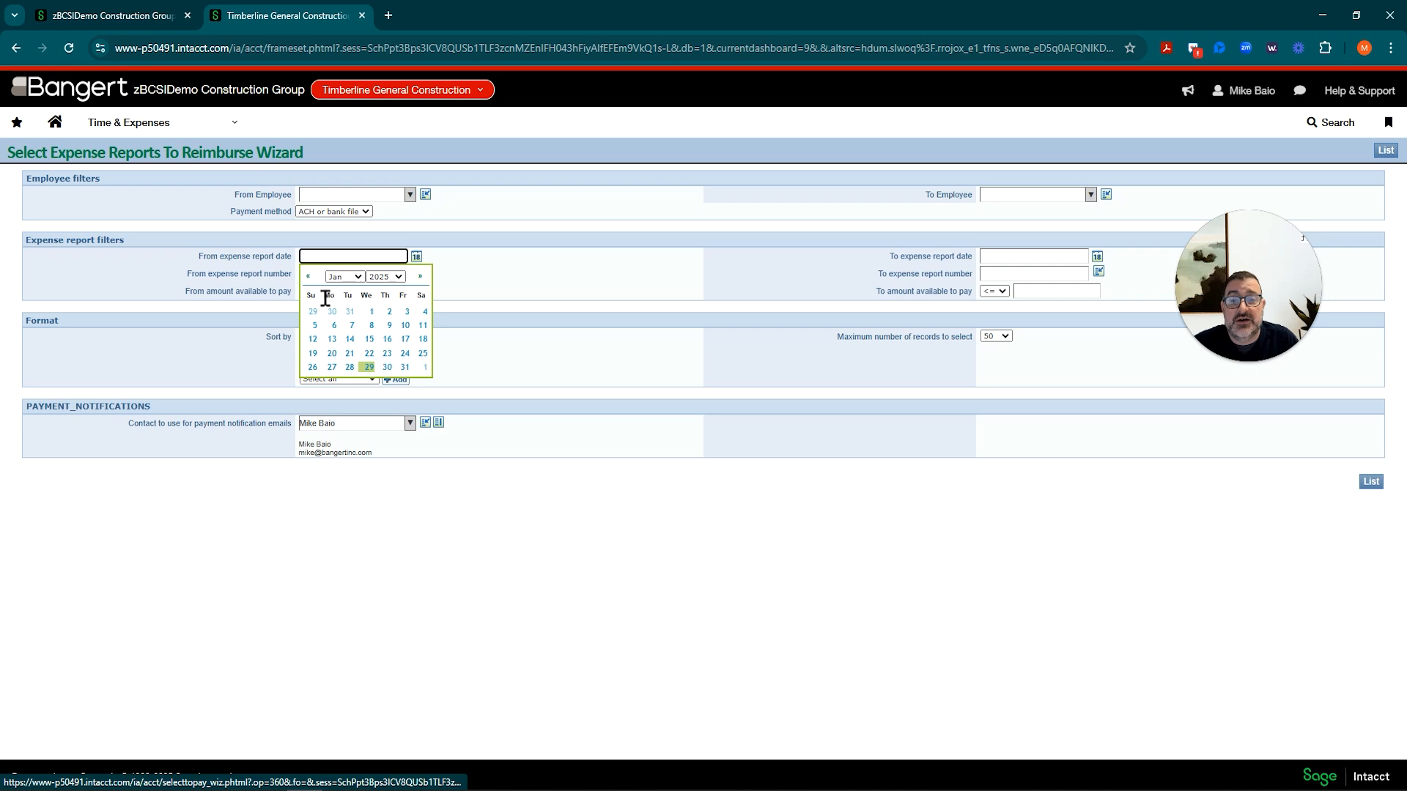
click(309, 278)
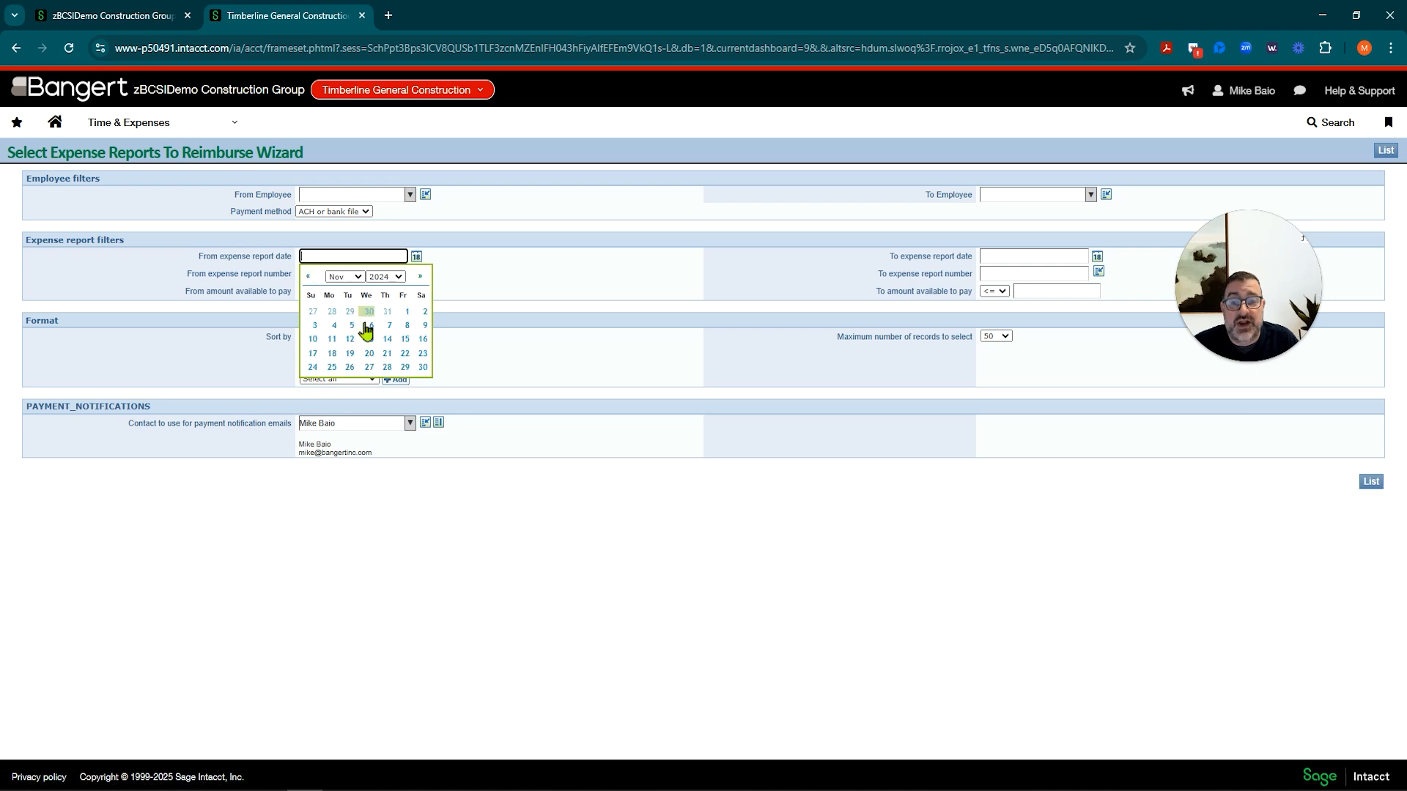
click(387, 367)
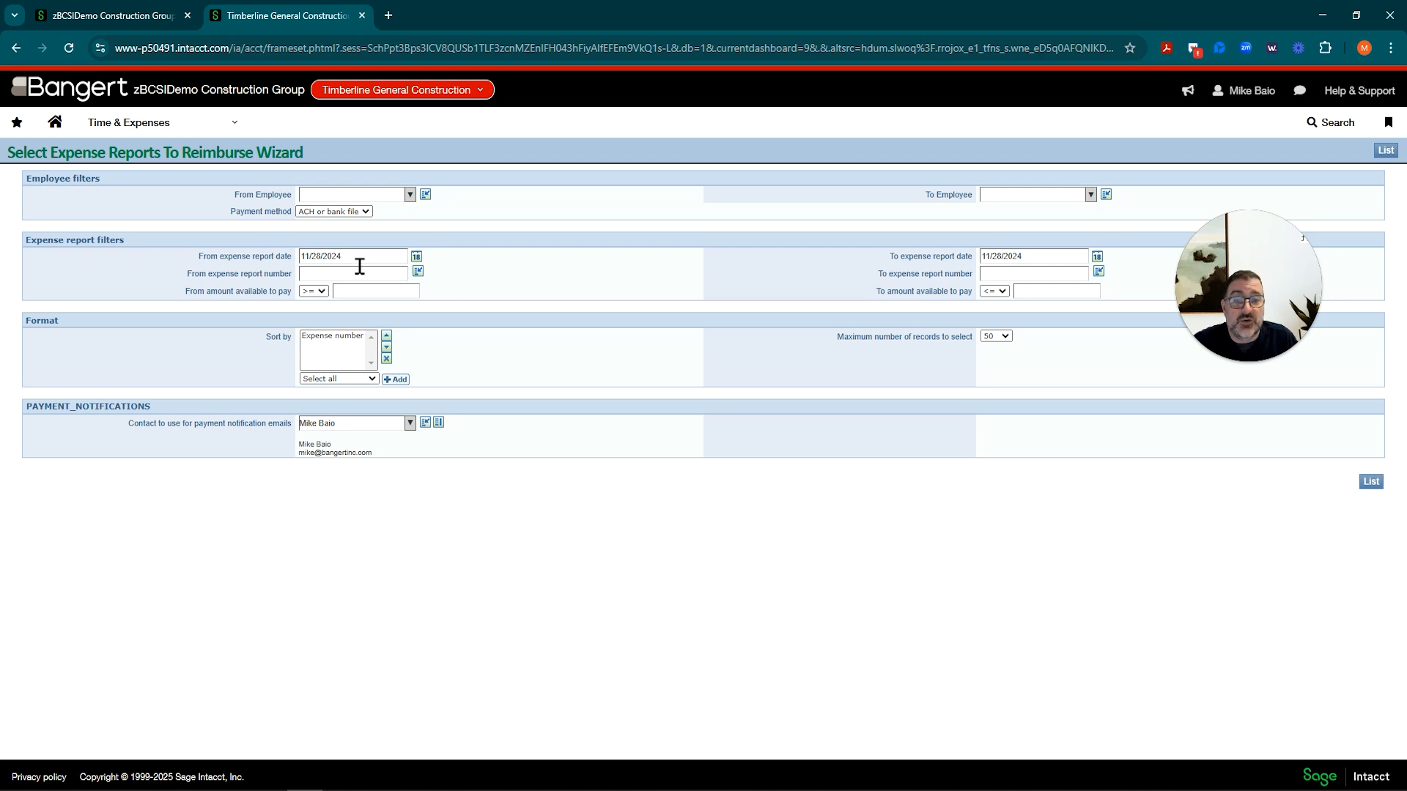
Step: List the expense reports matching the filters and set the amount to pay on EXP-00240 to 621
click(1370, 481)
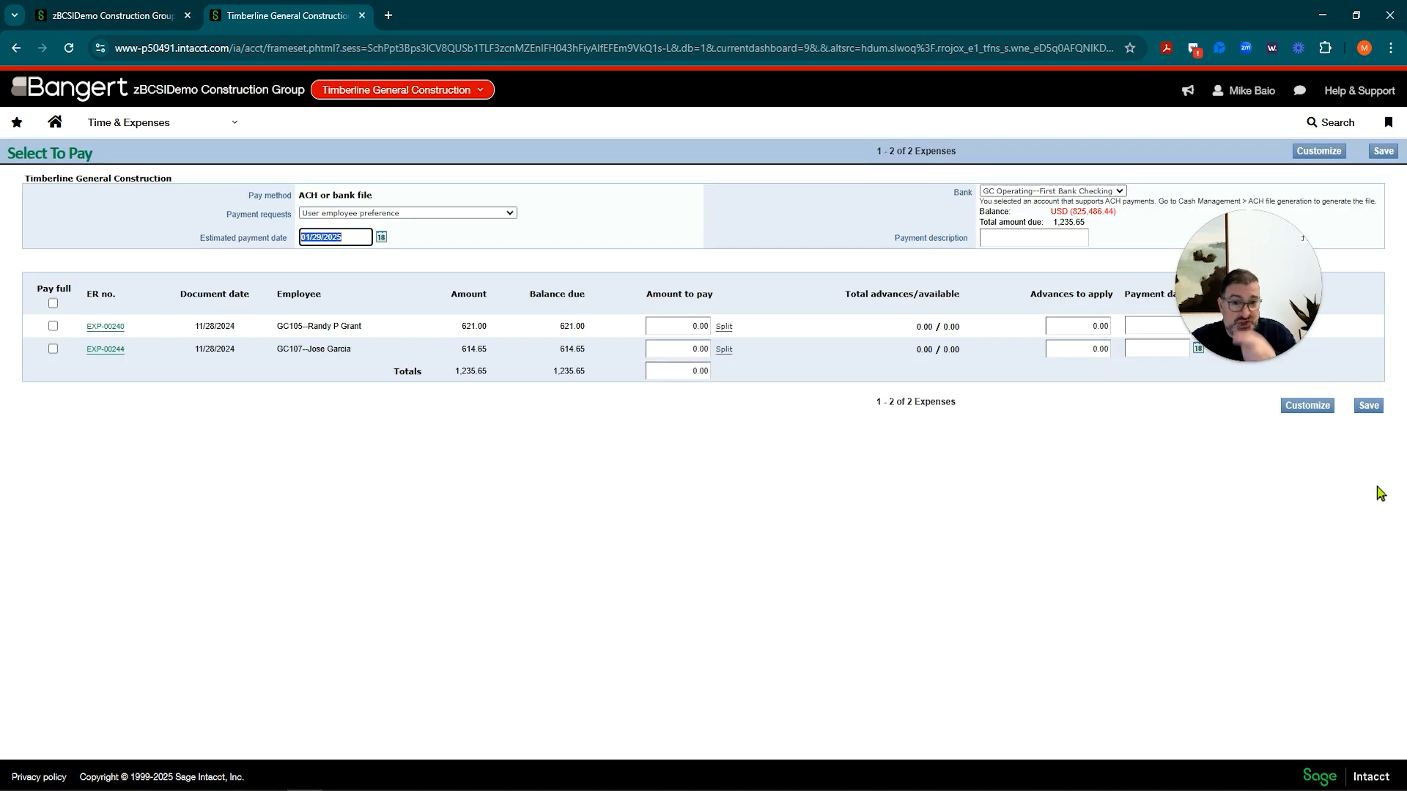
click(671, 326)
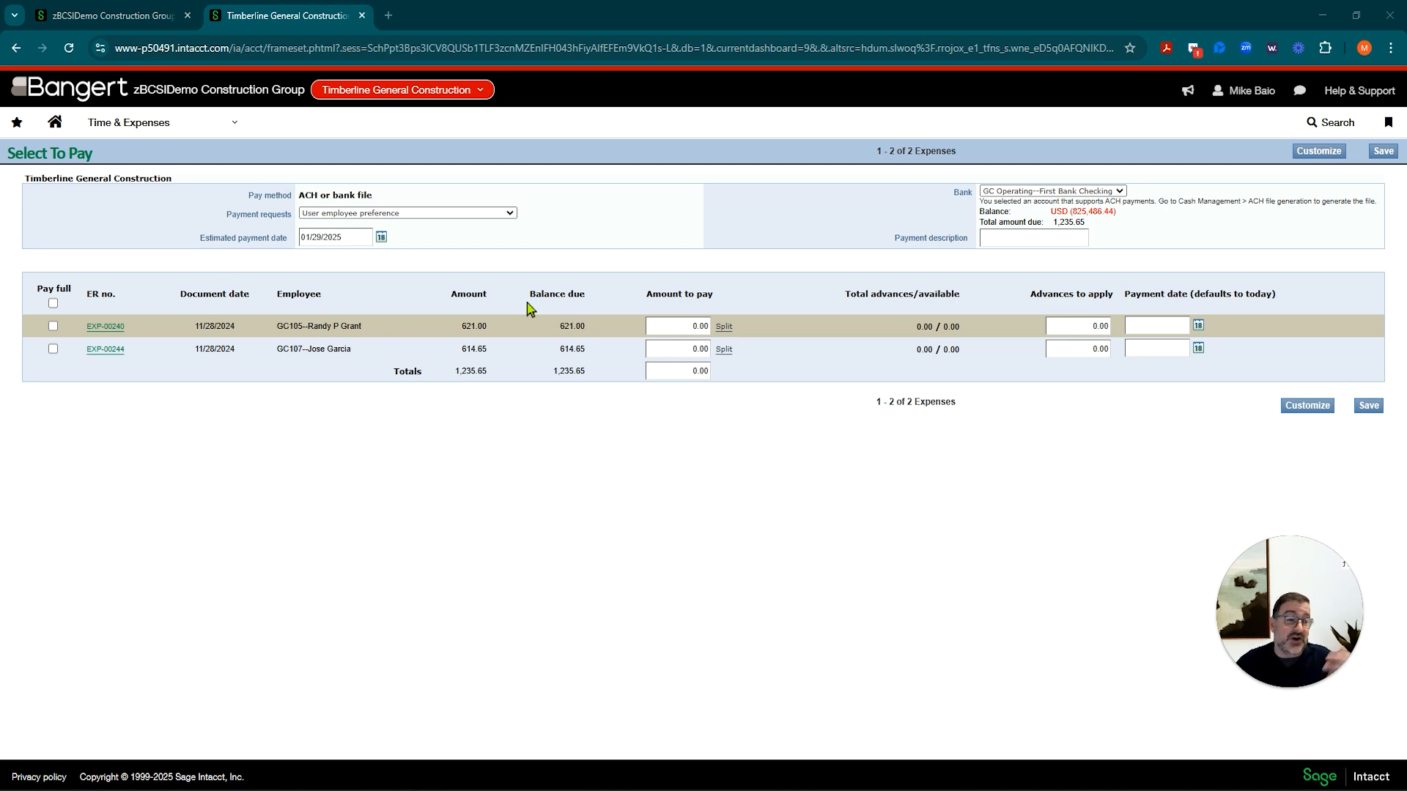
click(663, 331)
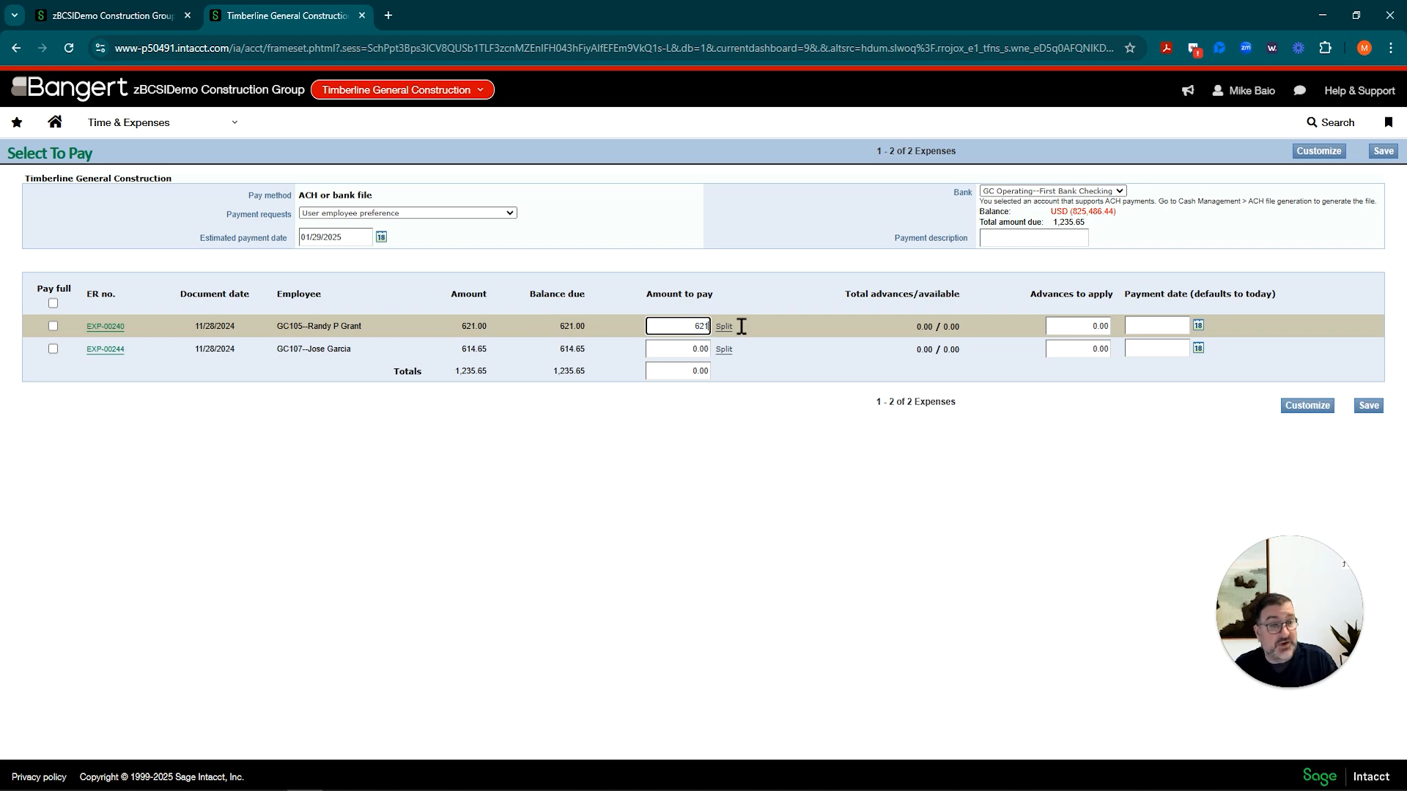
key(Tab)
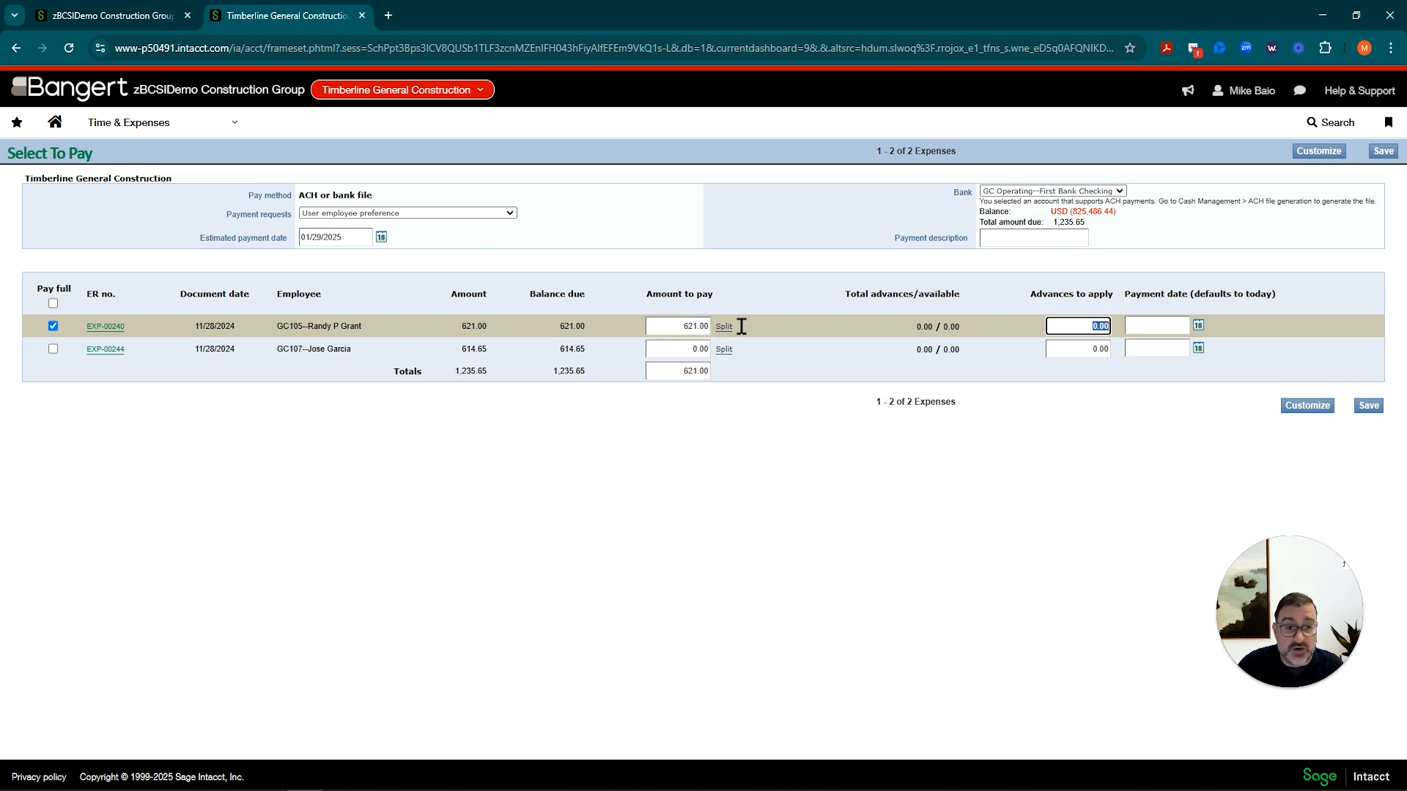
Step: Set the estimated payment date to 11/28/2024 and save the payment request, accepting the bank funds warning
click(365, 239)
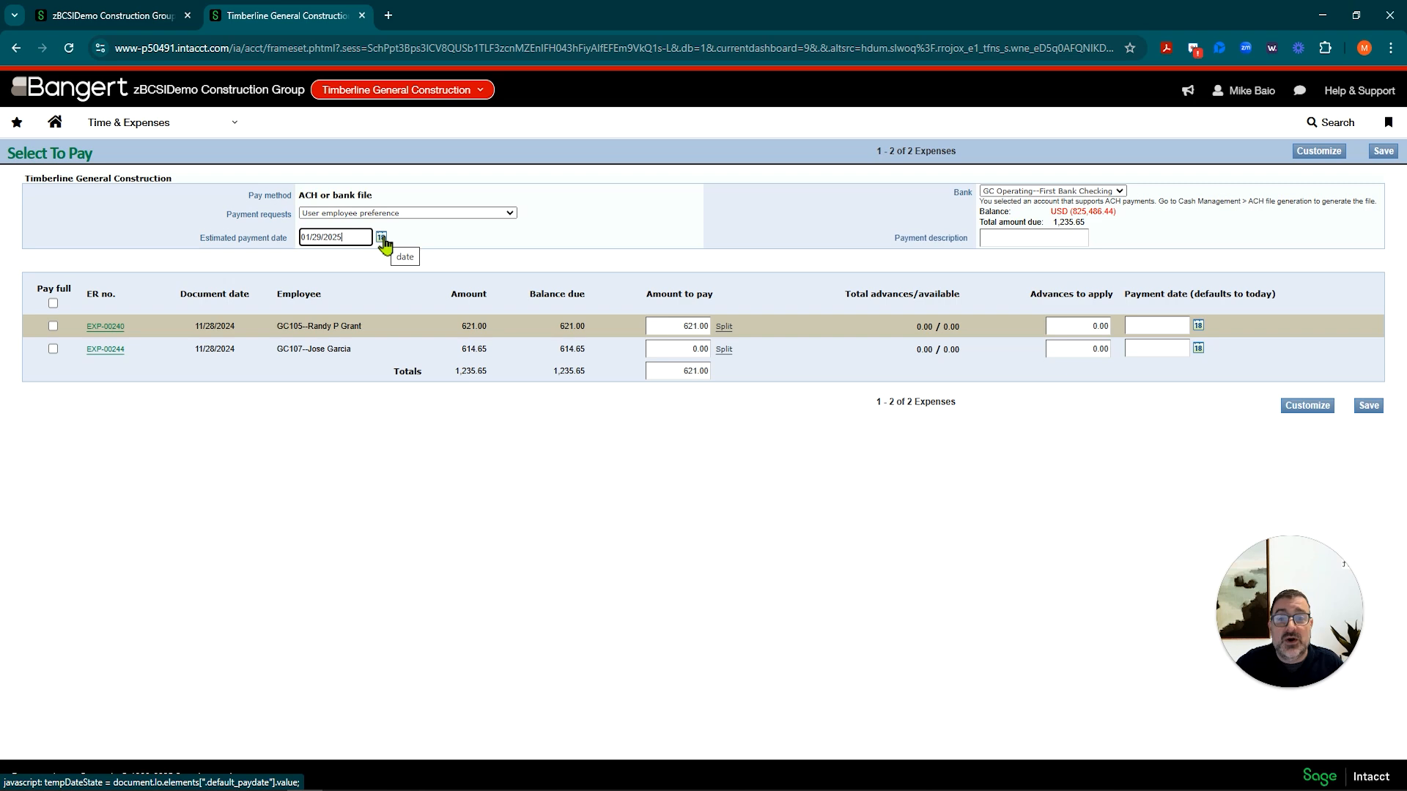
drag(198, 239, 283, 244)
click(342, 240)
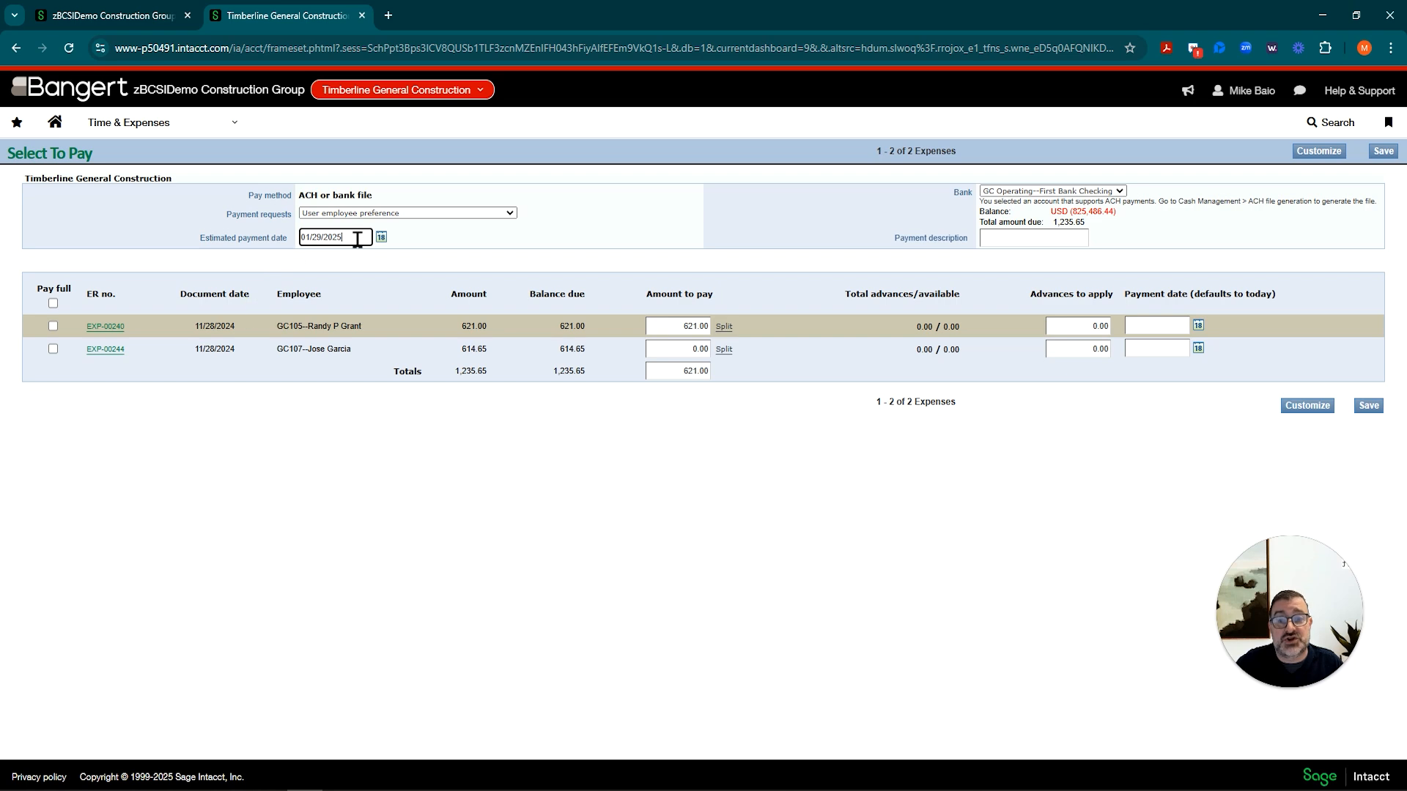
click(381, 238)
click(311, 260)
click(311, 260)
click(384, 350)
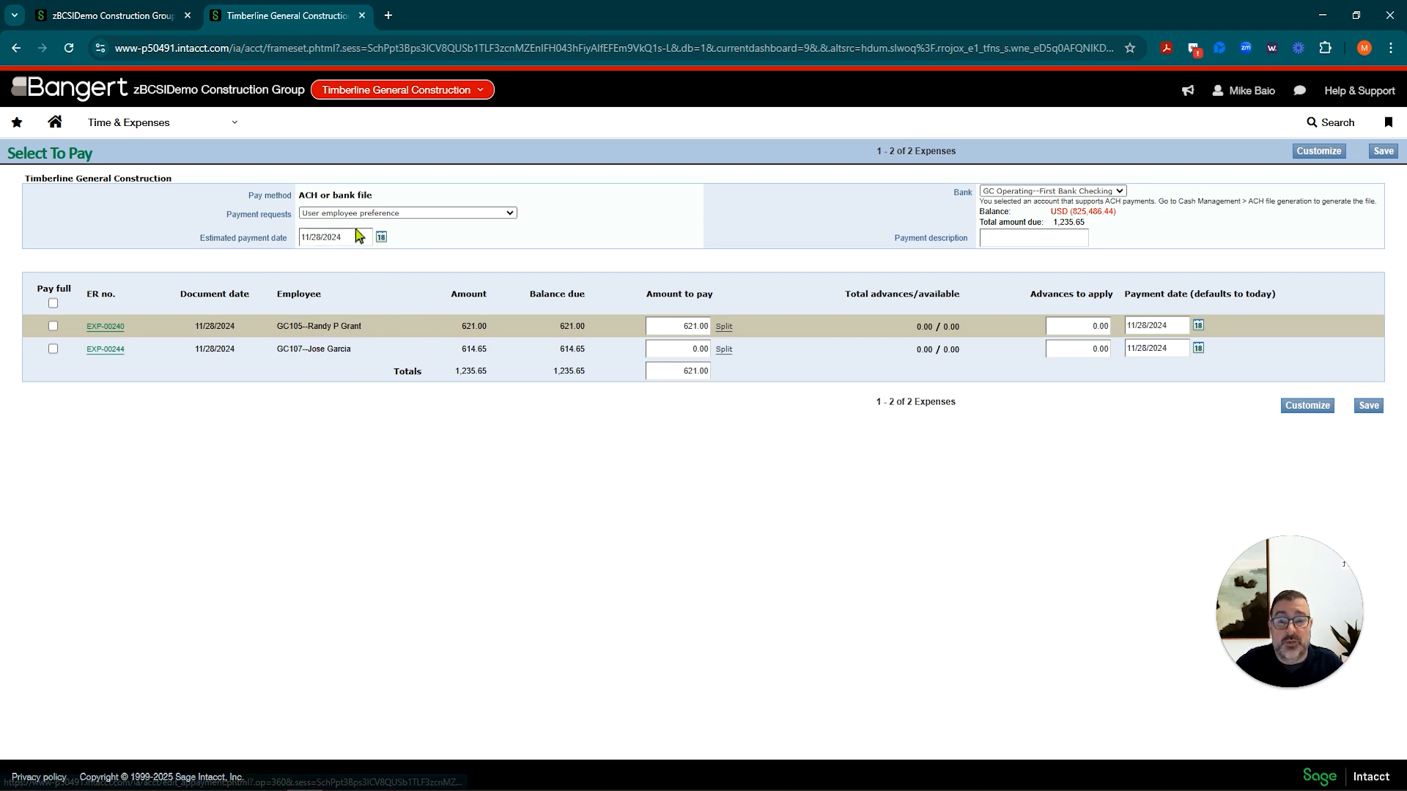
click(354, 238)
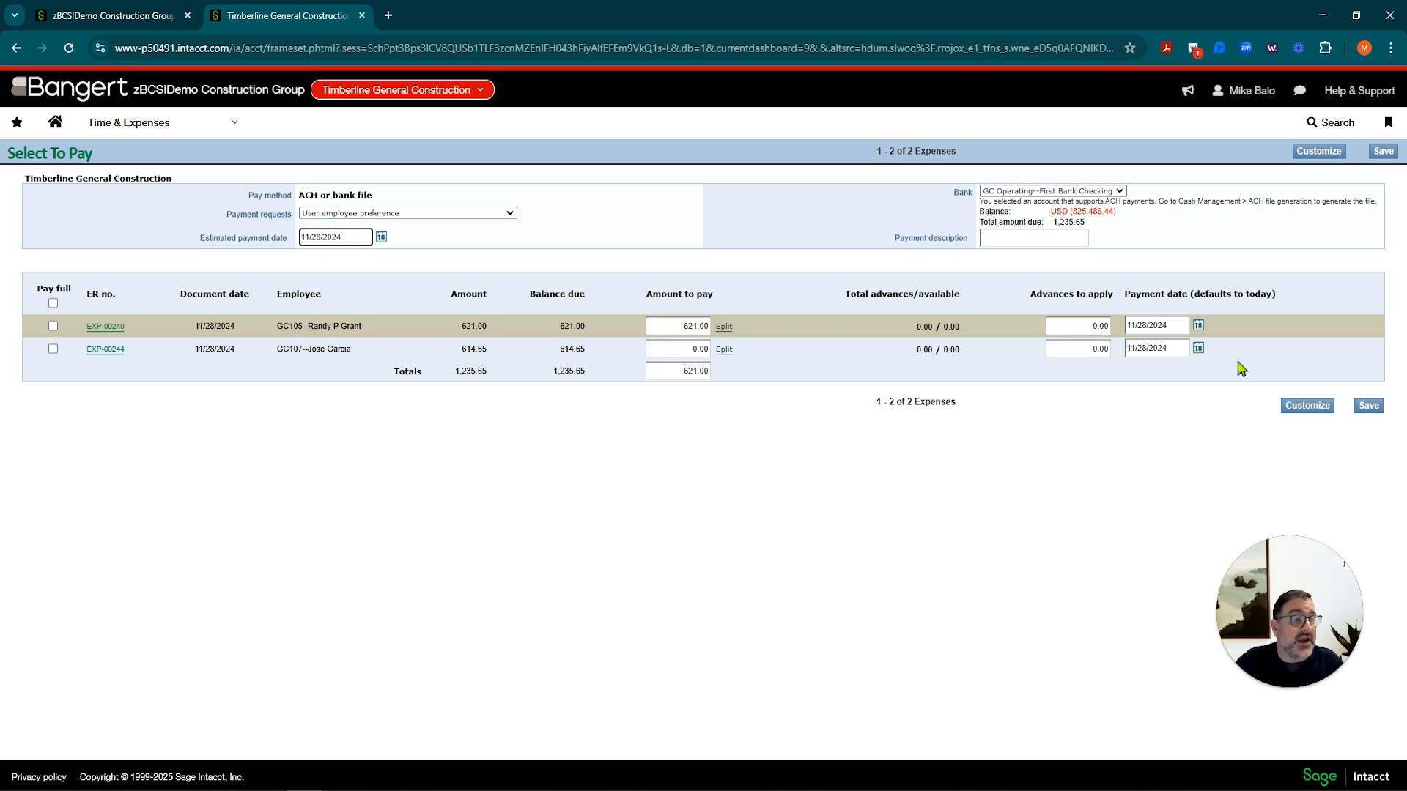
click(1366, 411)
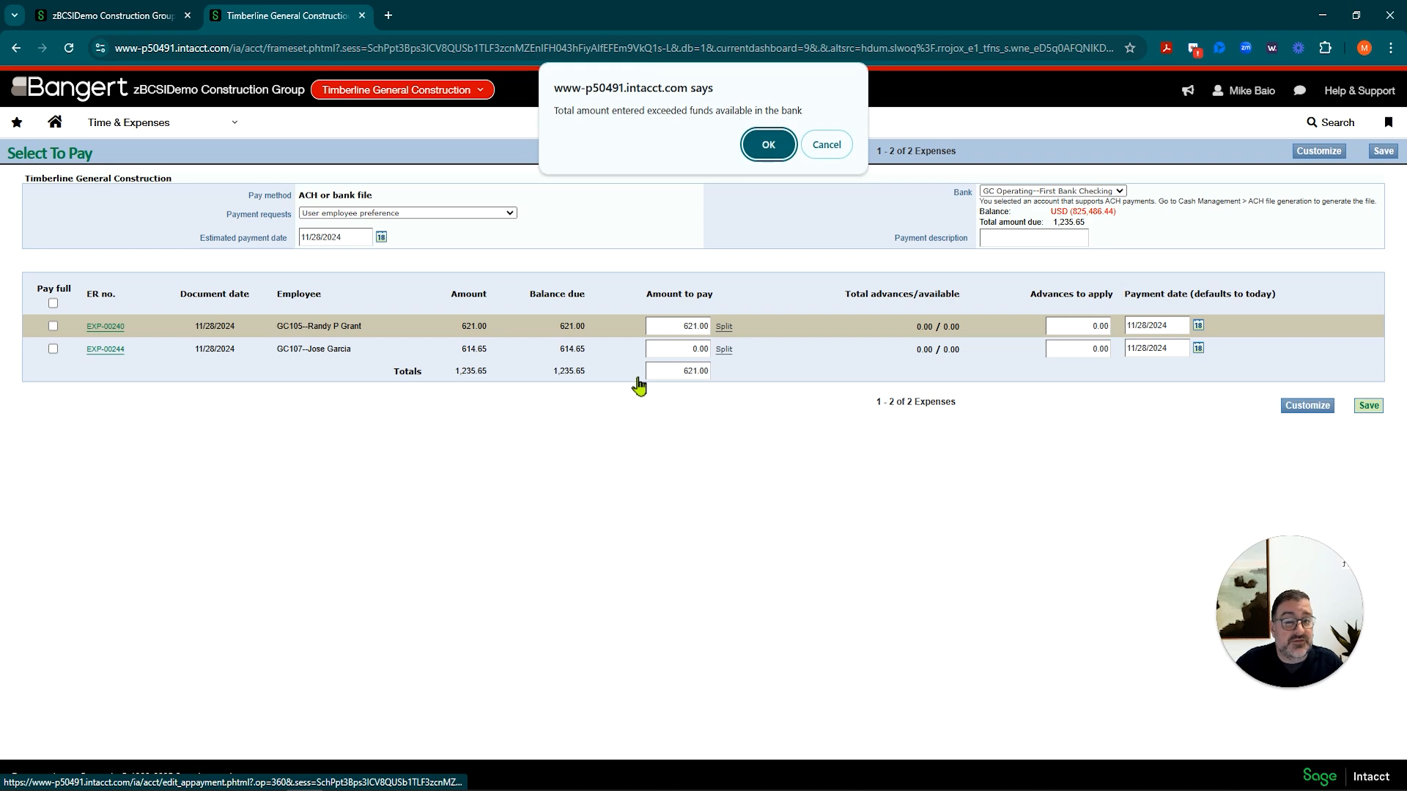
key(Return)
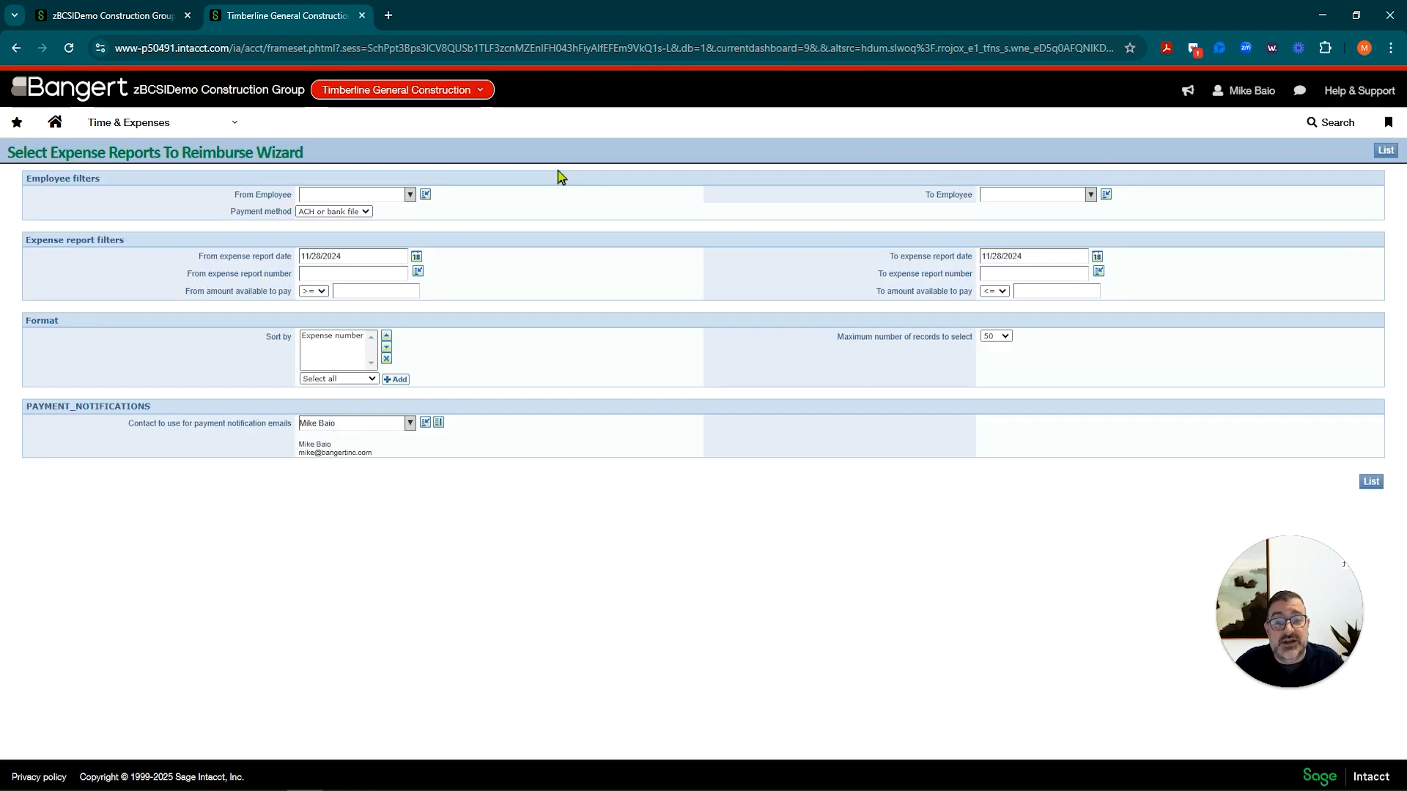
Step: Open ACH file generation in Cash Management, select the employee's $621.00 payment, and generate the file
click(182, 129)
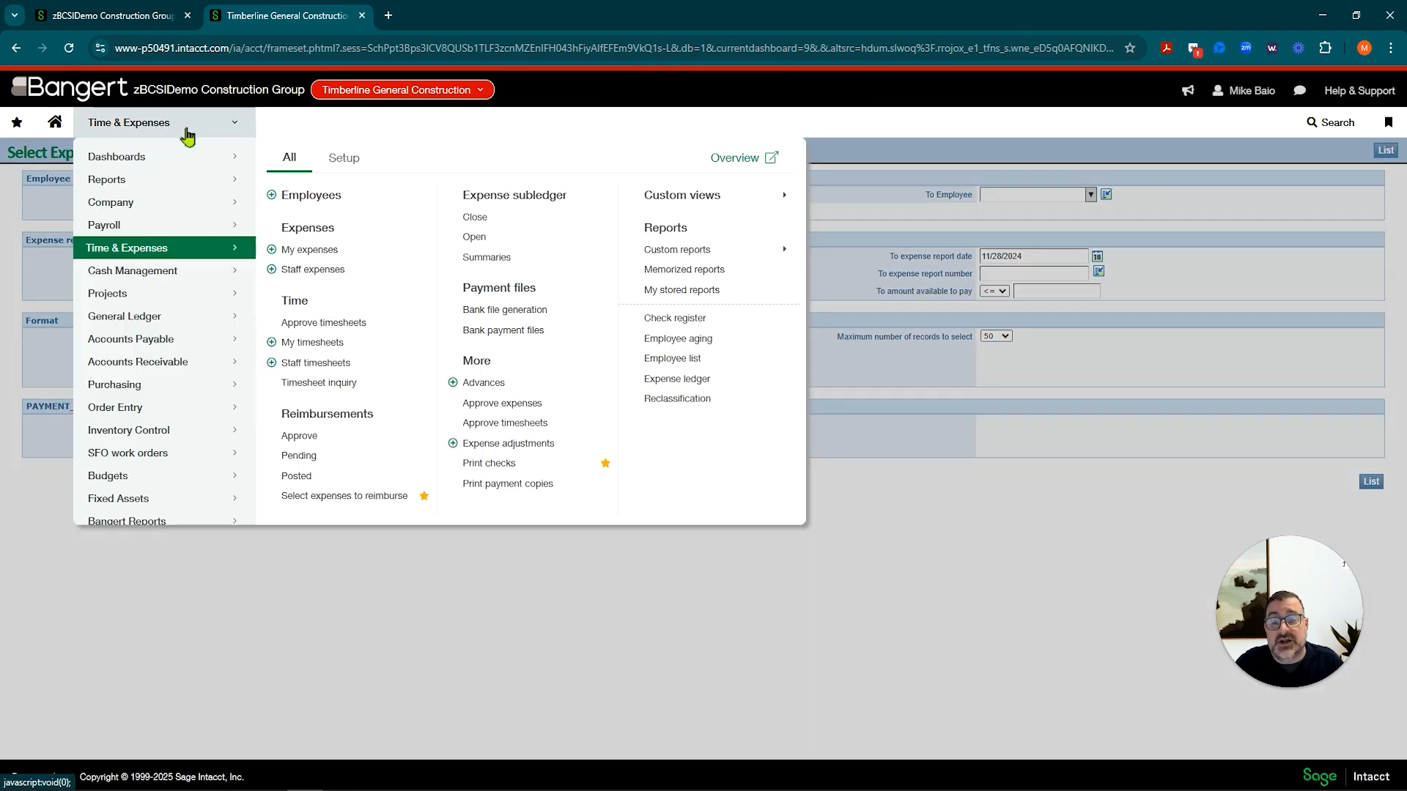
mouse_move(191, 277)
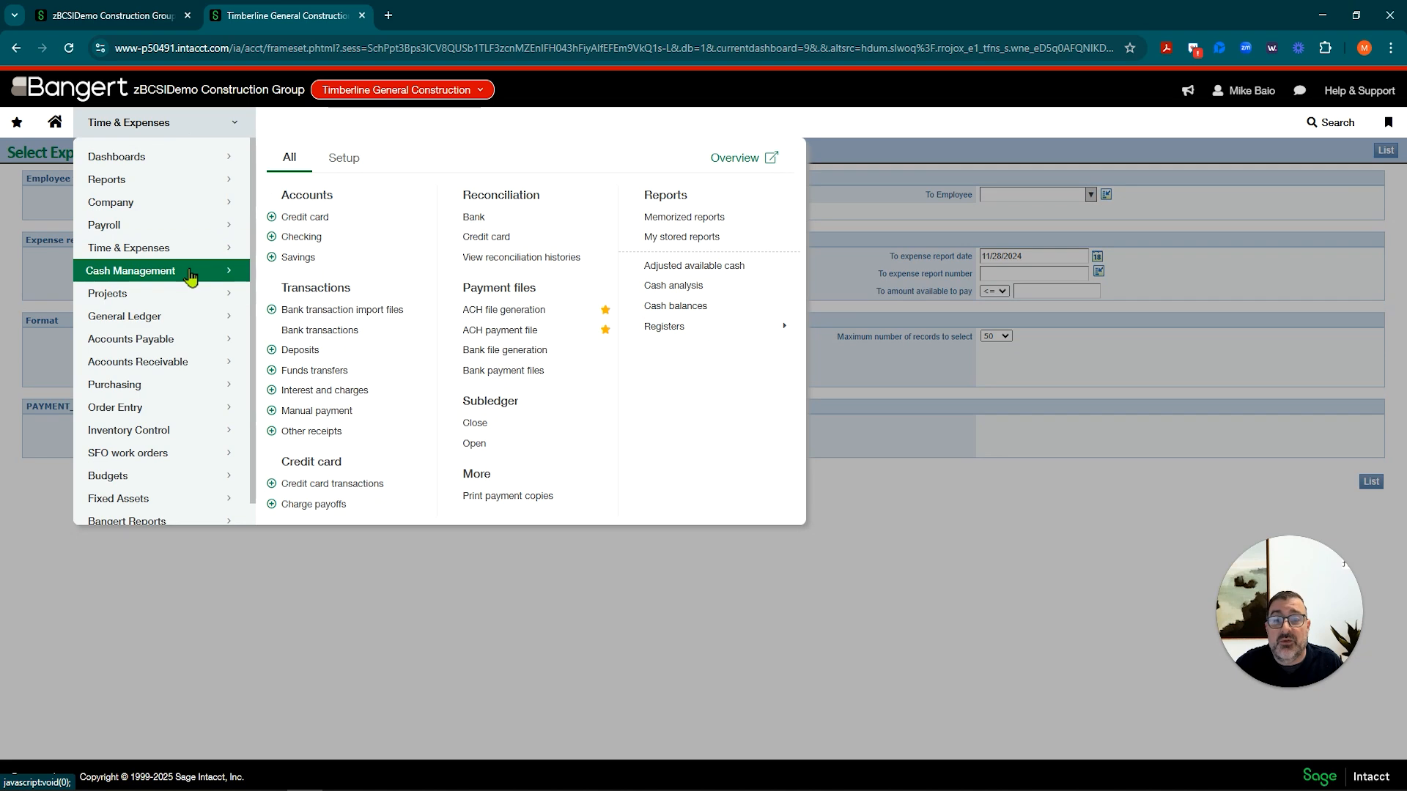
click(486, 315)
click(749, 144)
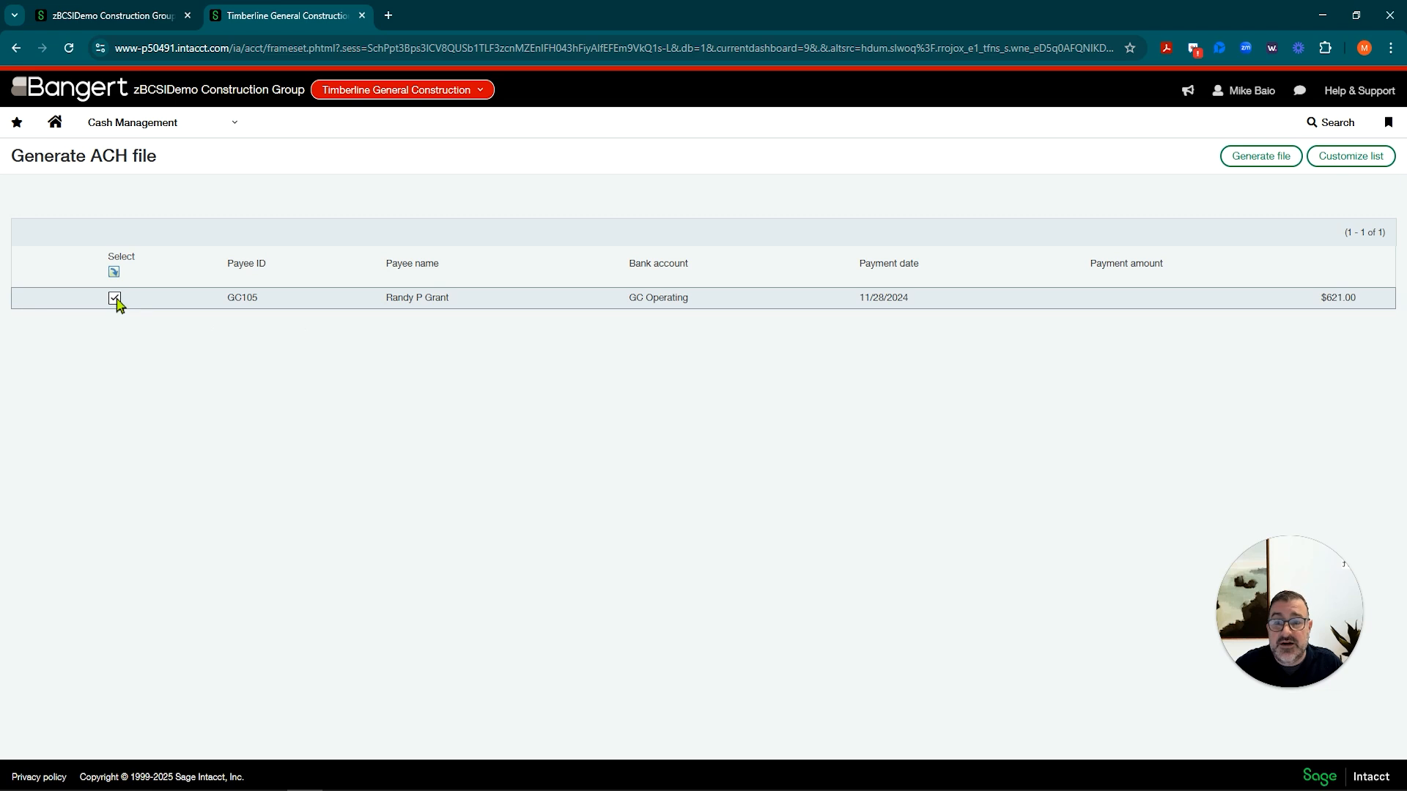
click(1256, 161)
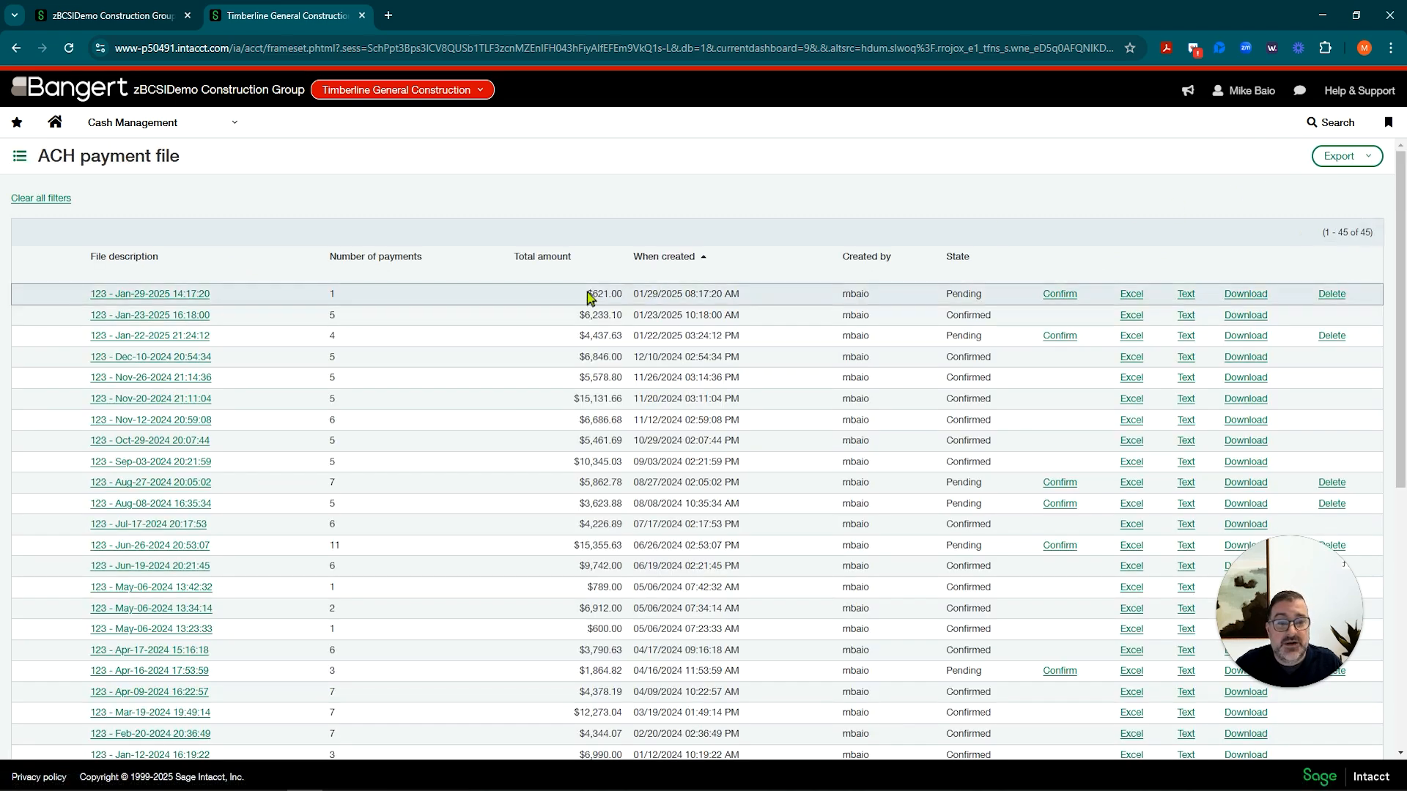
Step: Download the newly generated $621.00 ACH payment file and confirm it
drag(587, 293, 624, 302)
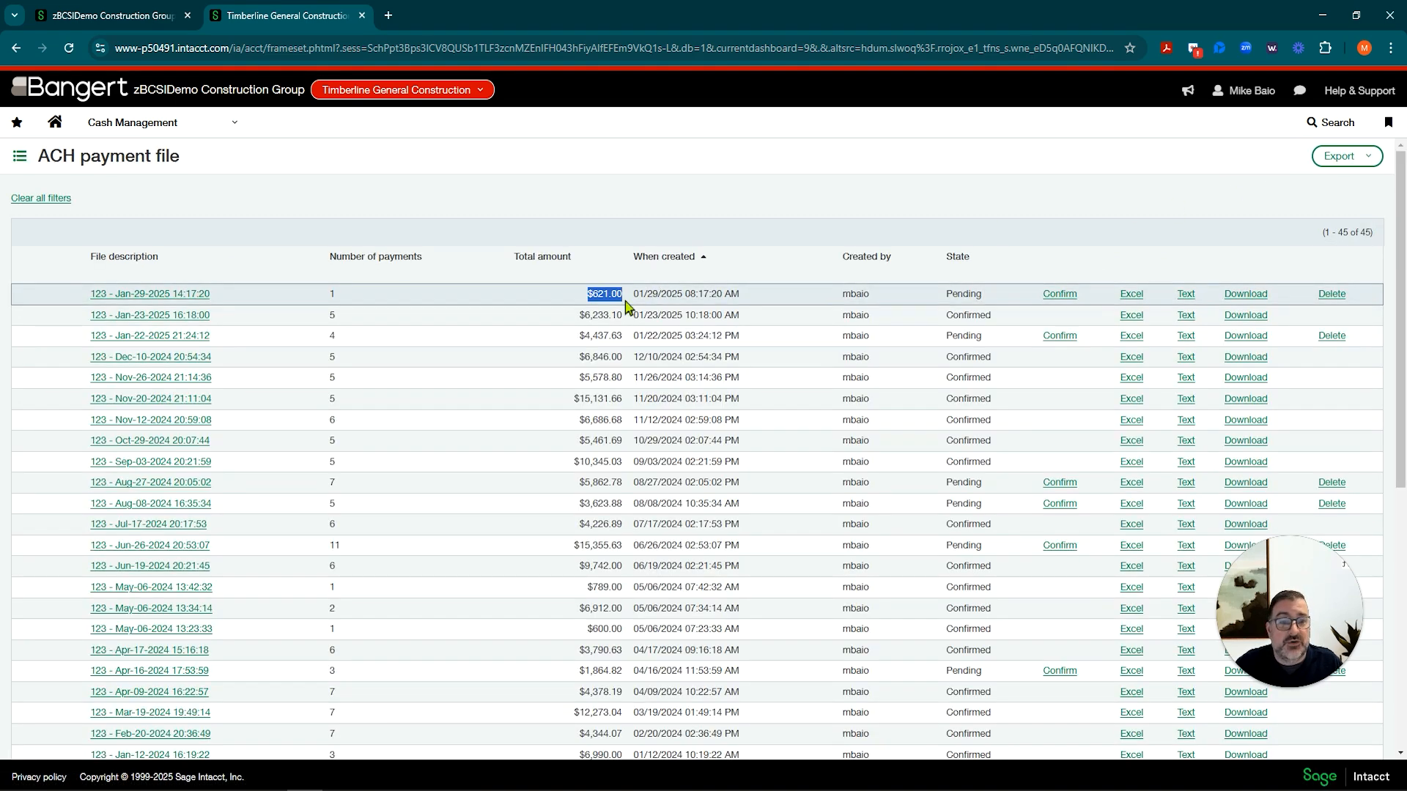
click(1245, 296)
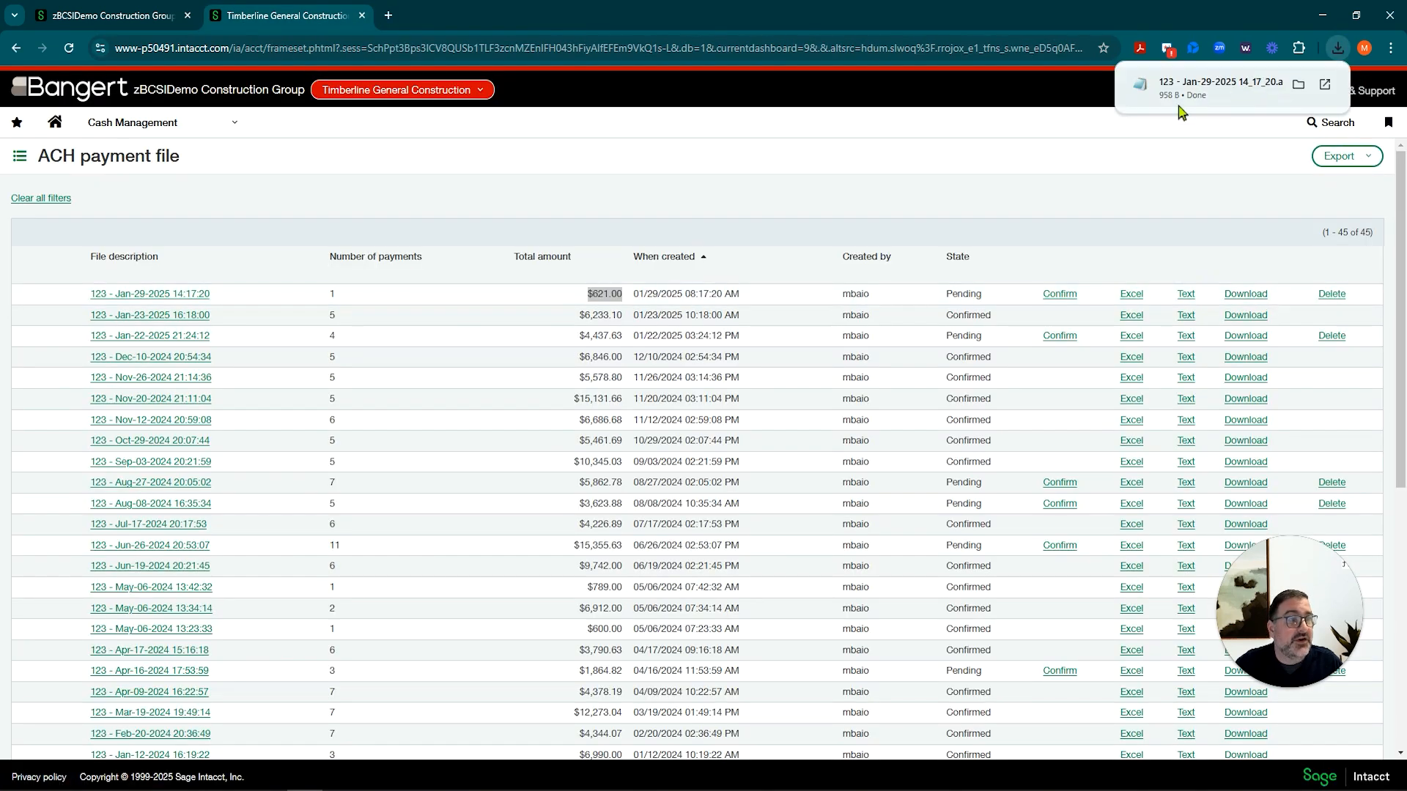
click(1220, 84)
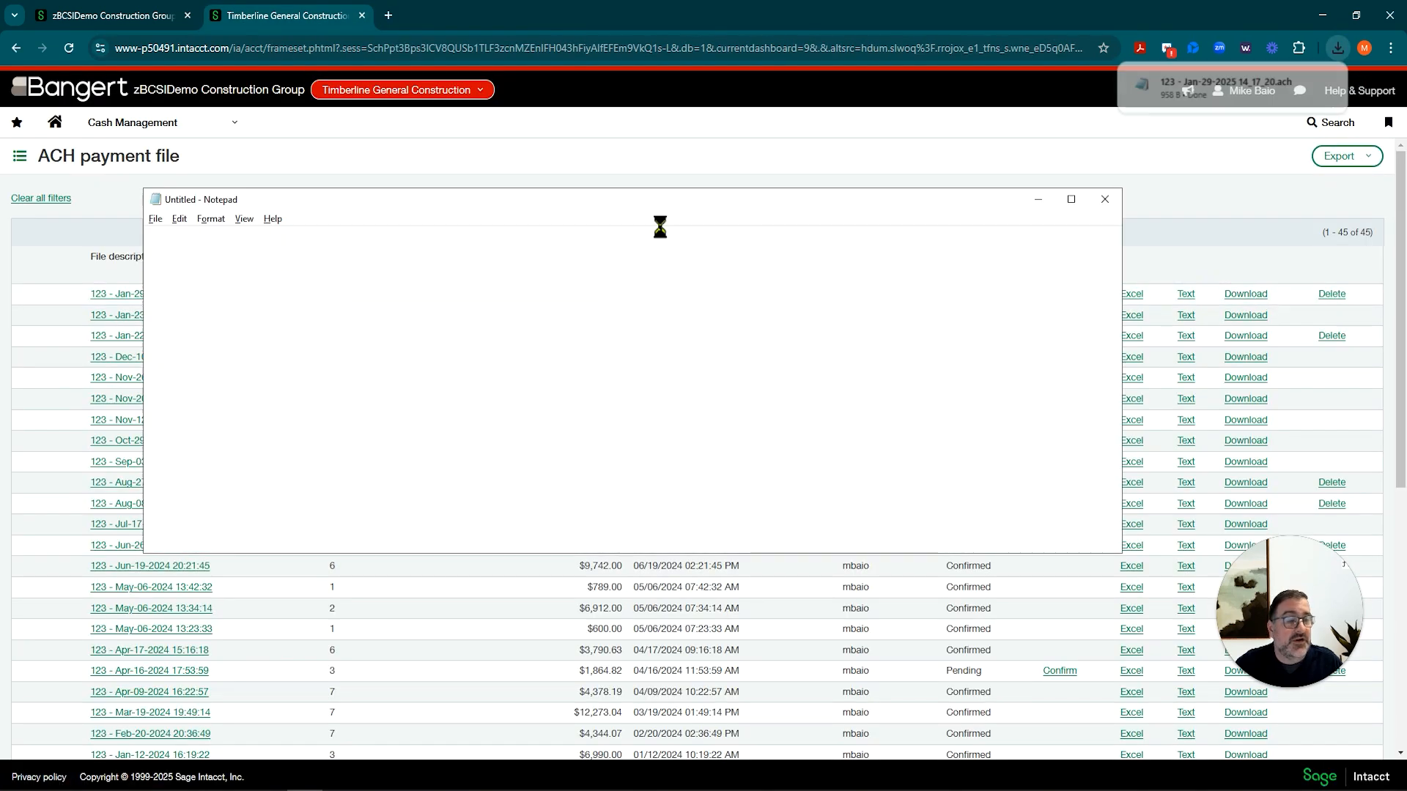
click(1105, 199)
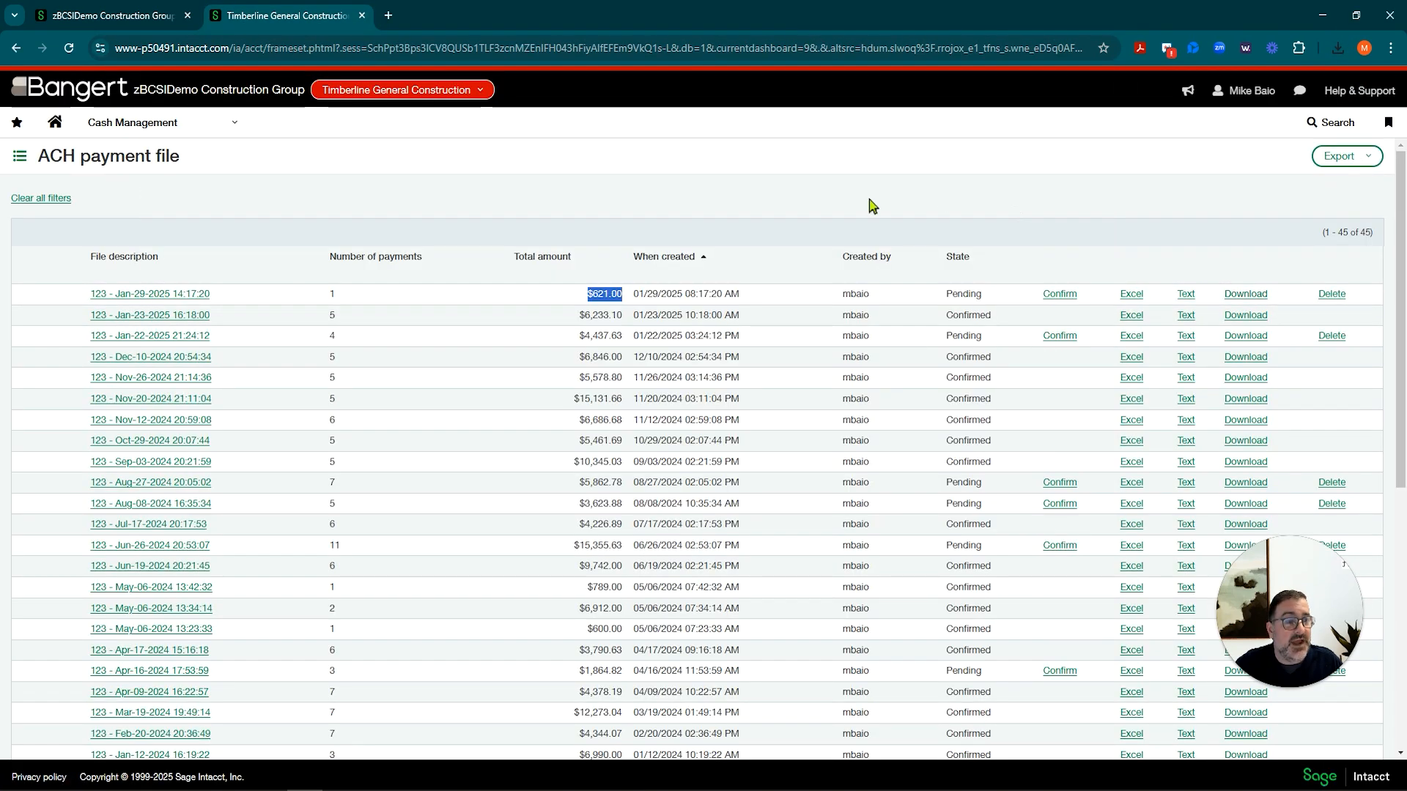
click(1062, 293)
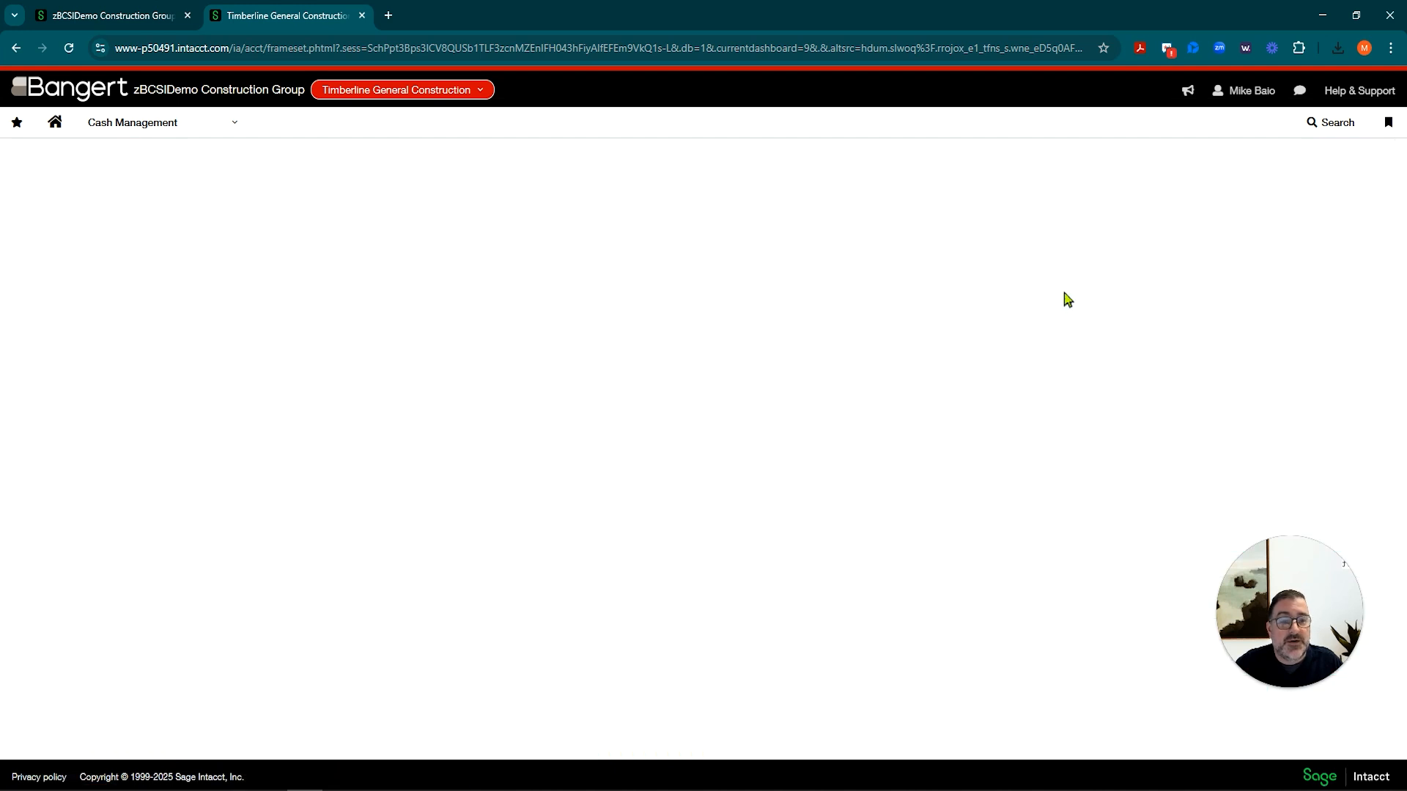
Step: Open the Cash Disbursements Journal transactions in the General Ledger and sort them by date, newest first
click(234, 123)
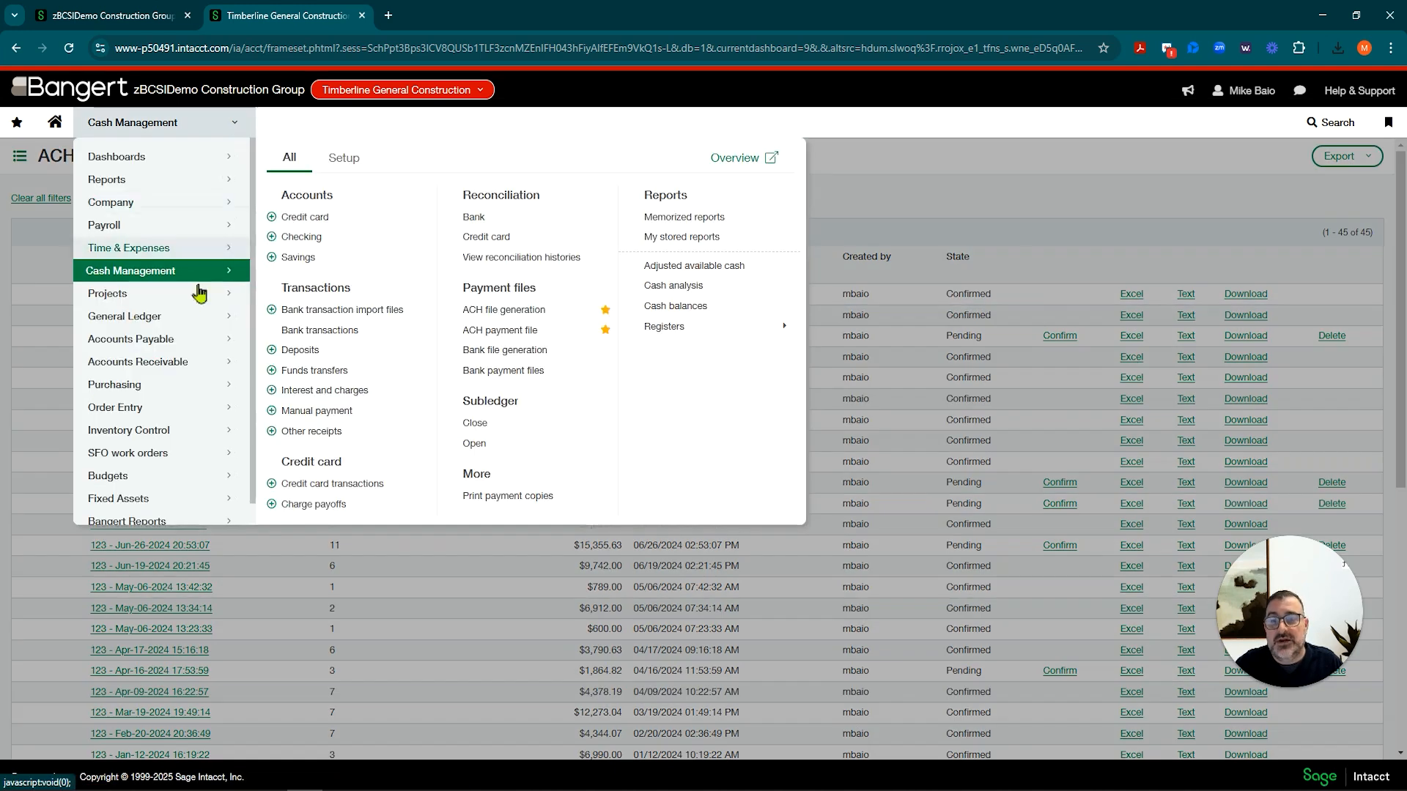
click(169, 316)
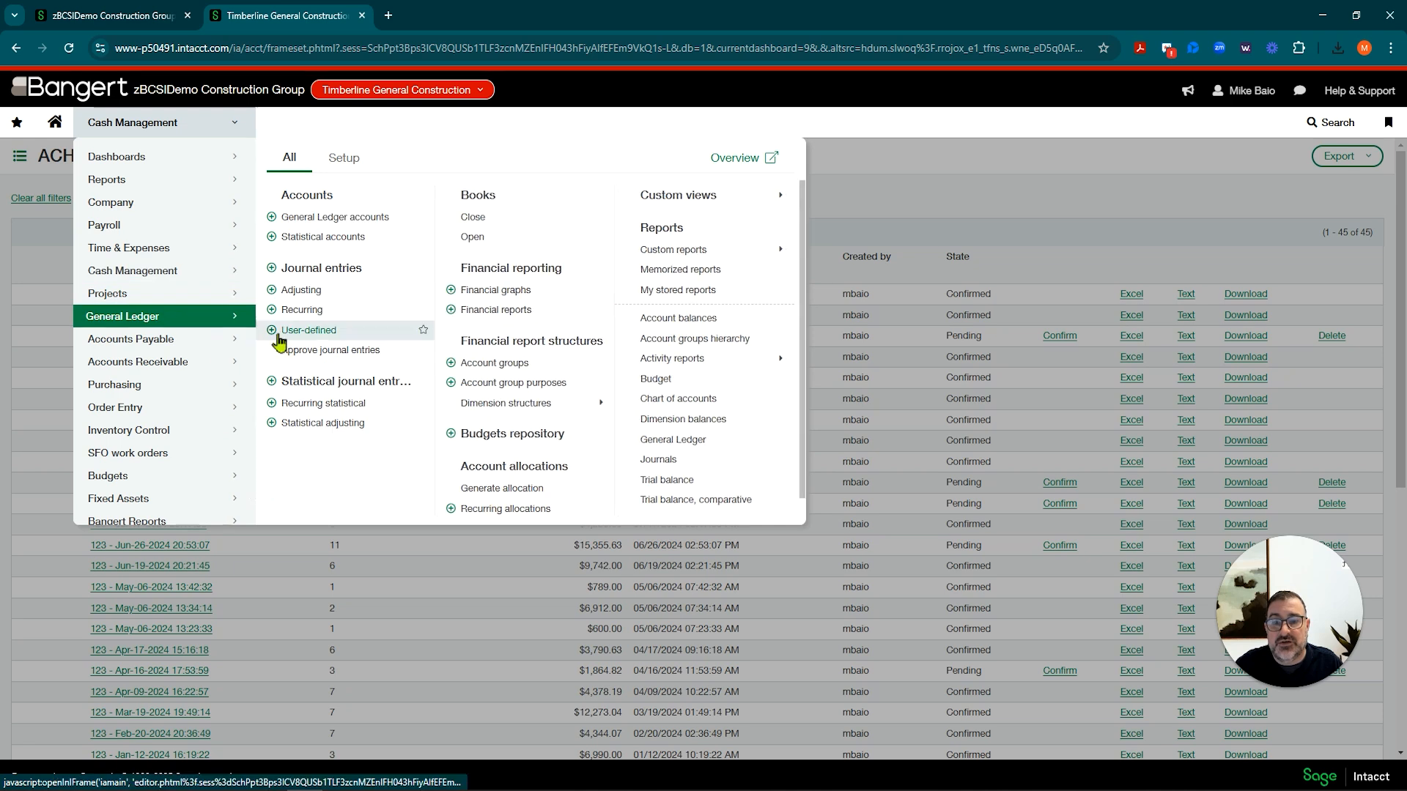
click(317, 269)
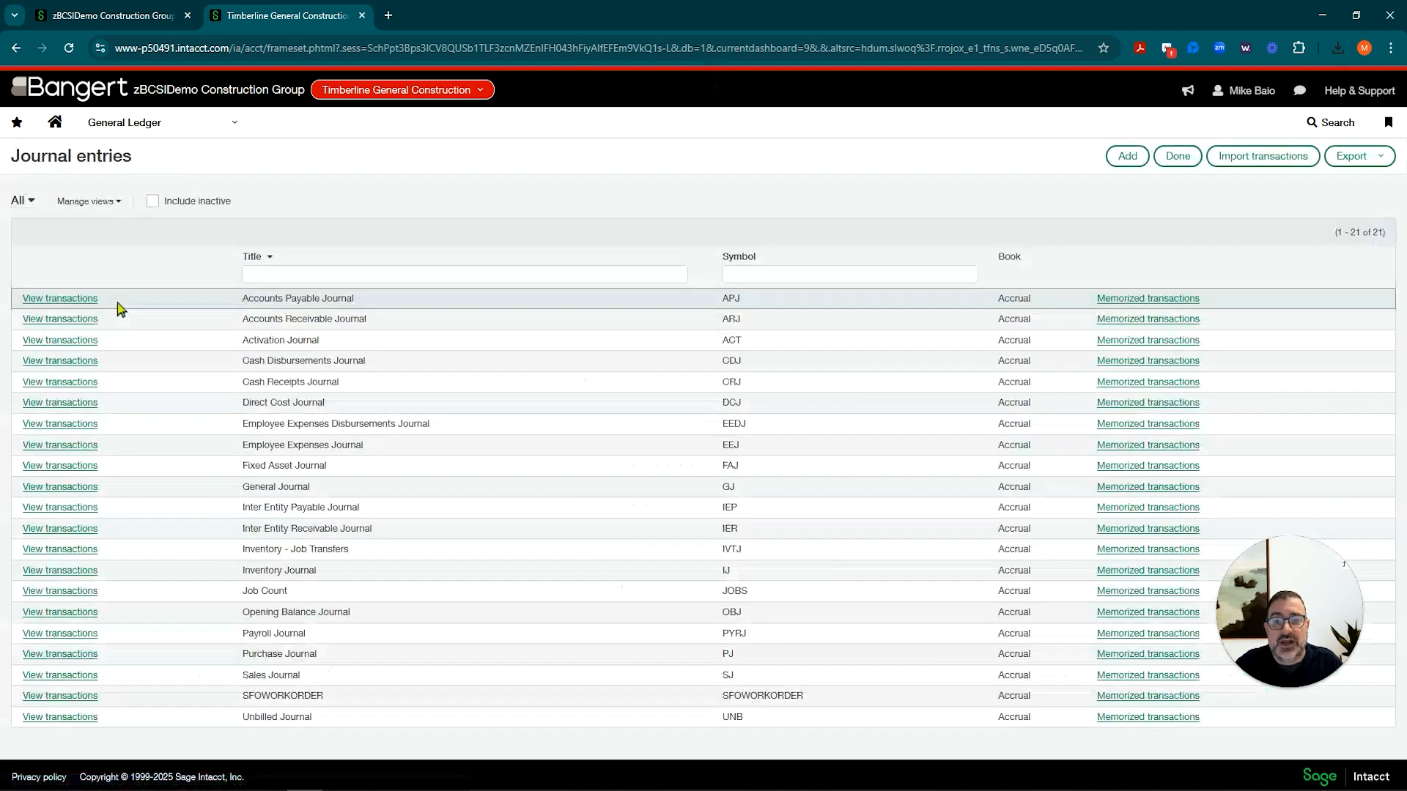
drag(236, 363, 431, 366)
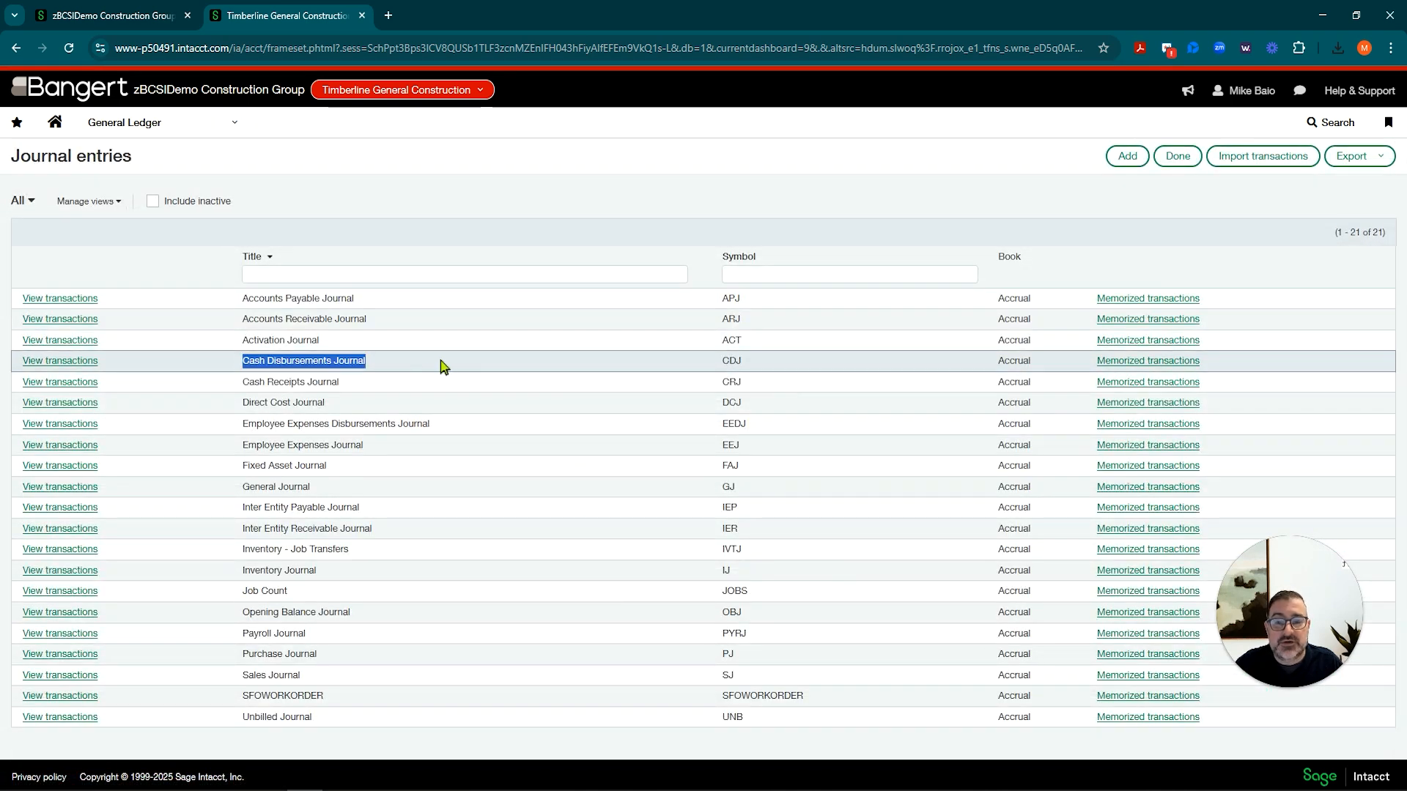
click(41, 368)
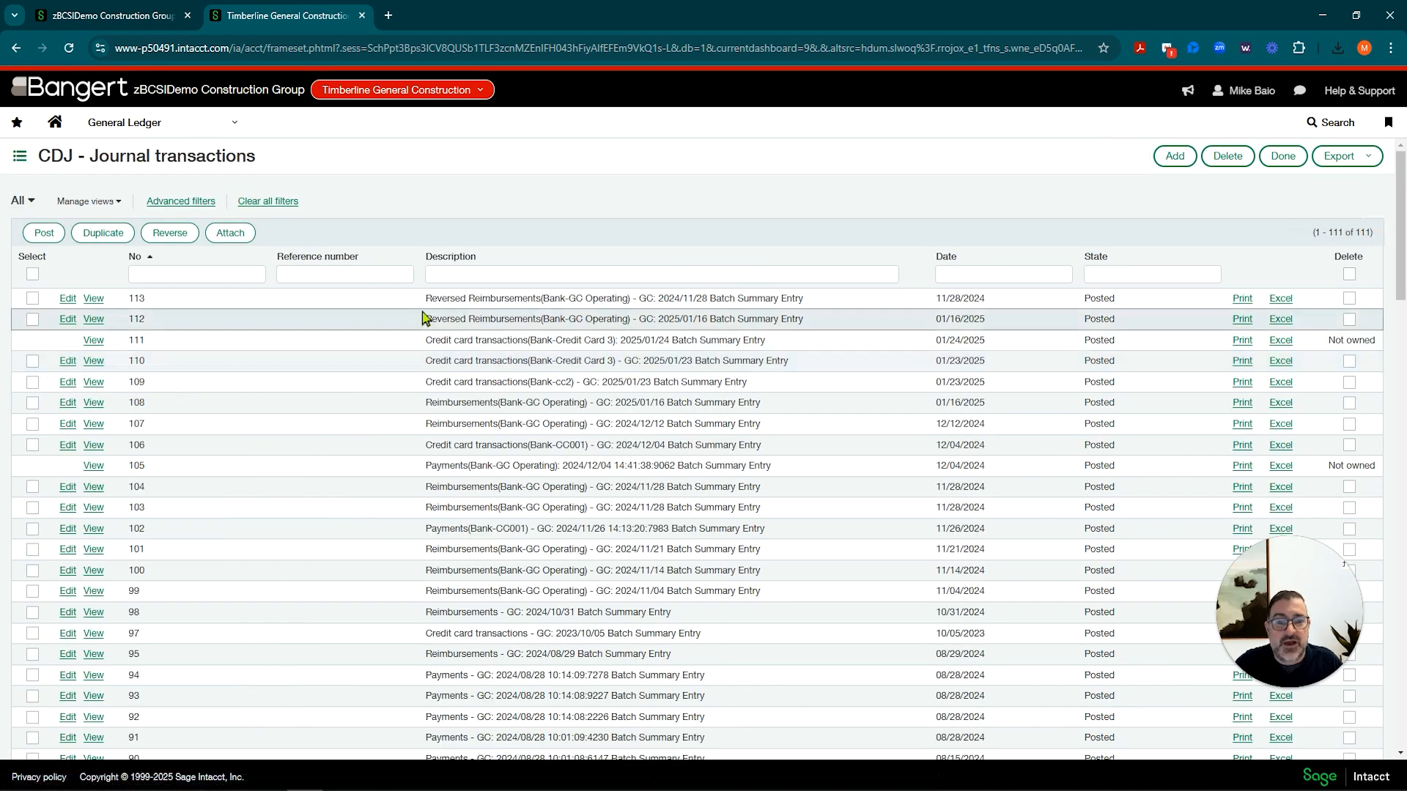
drag(423, 304, 806, 300)
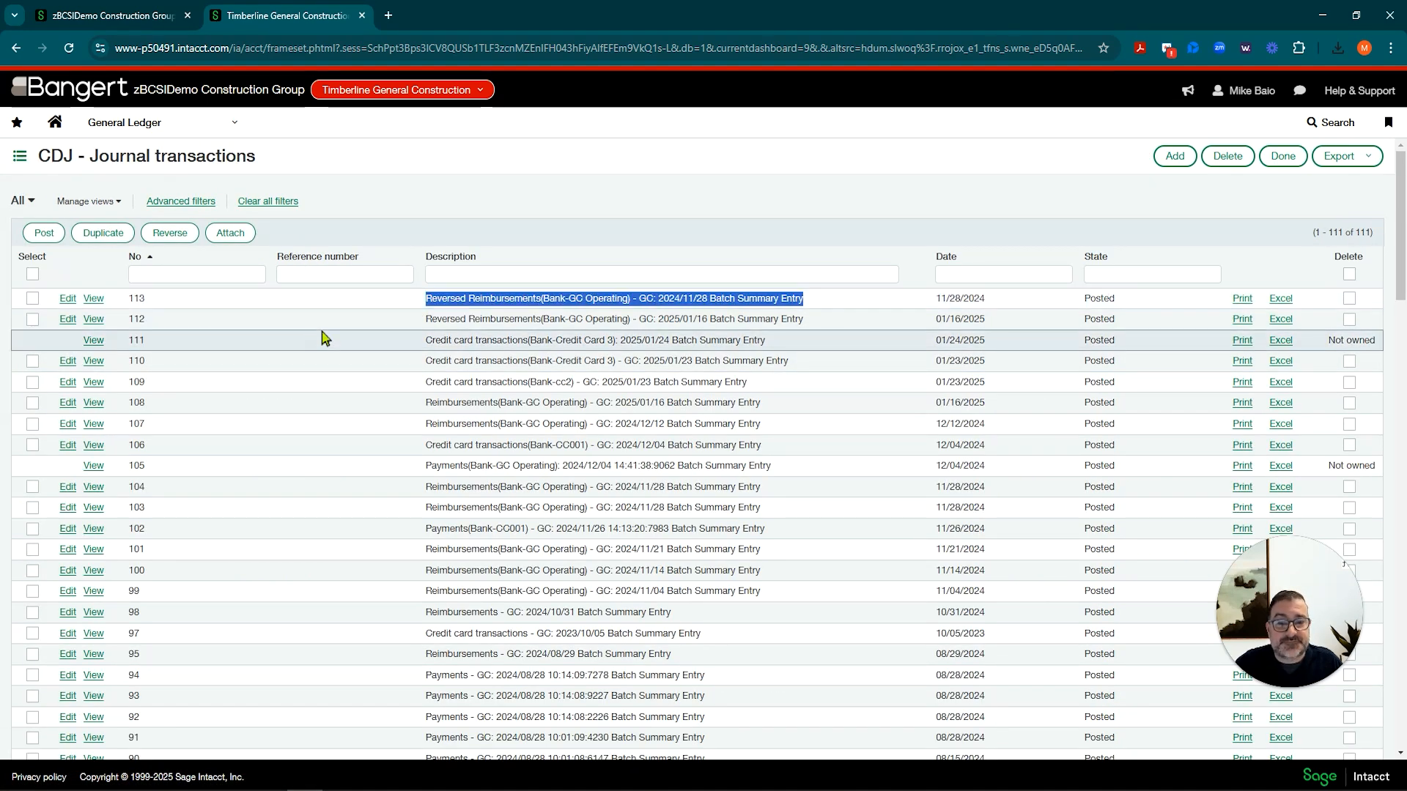
click(499, 207)
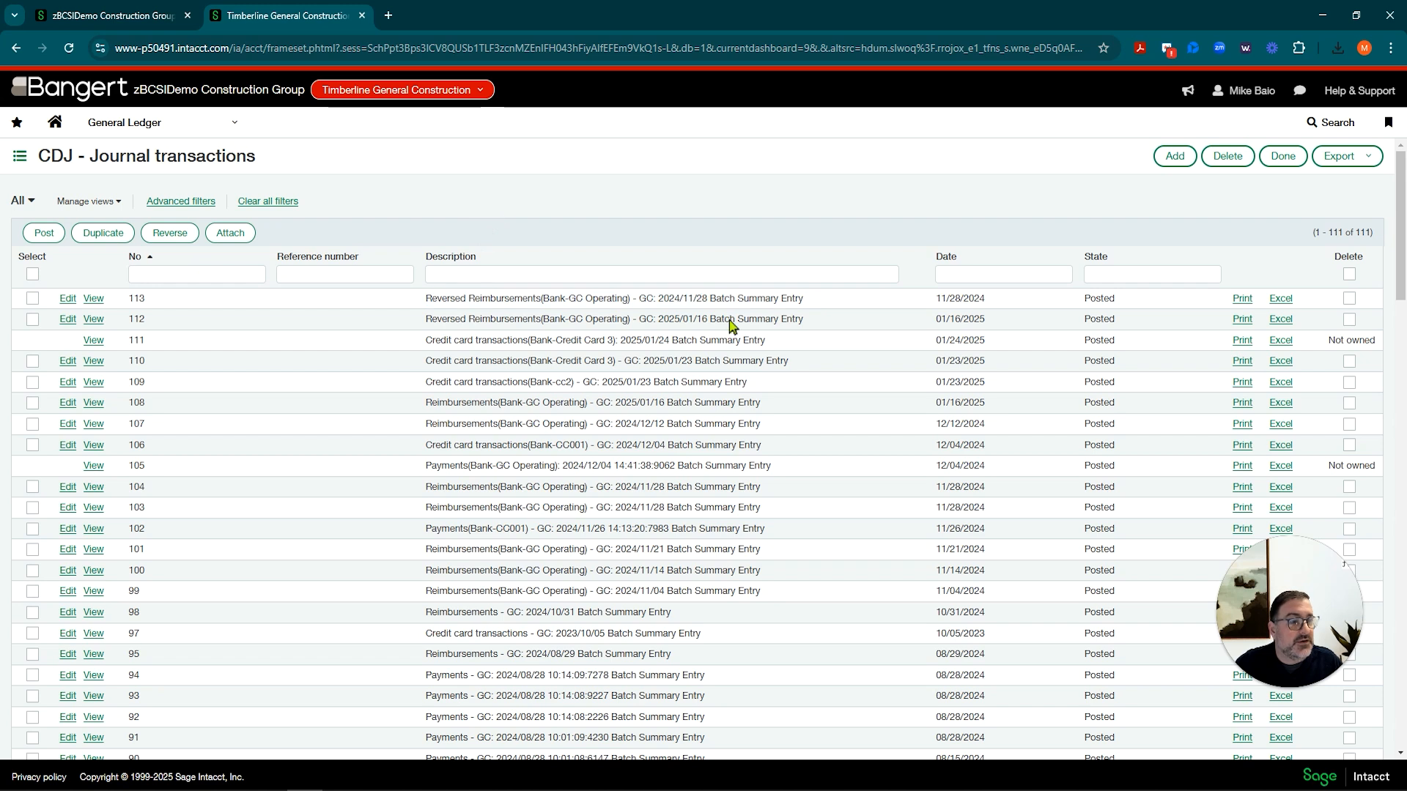
click(947, 258)
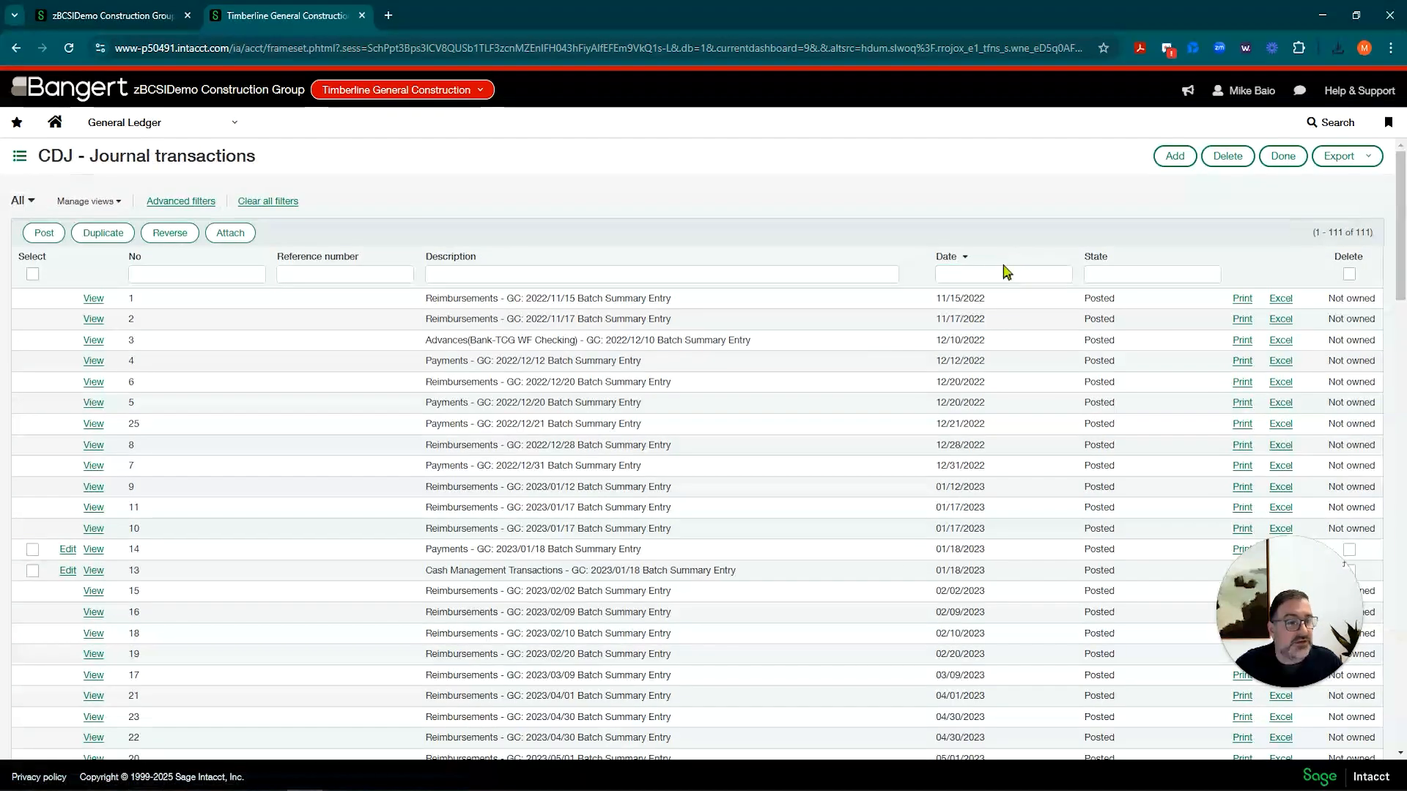
click(948, 260)
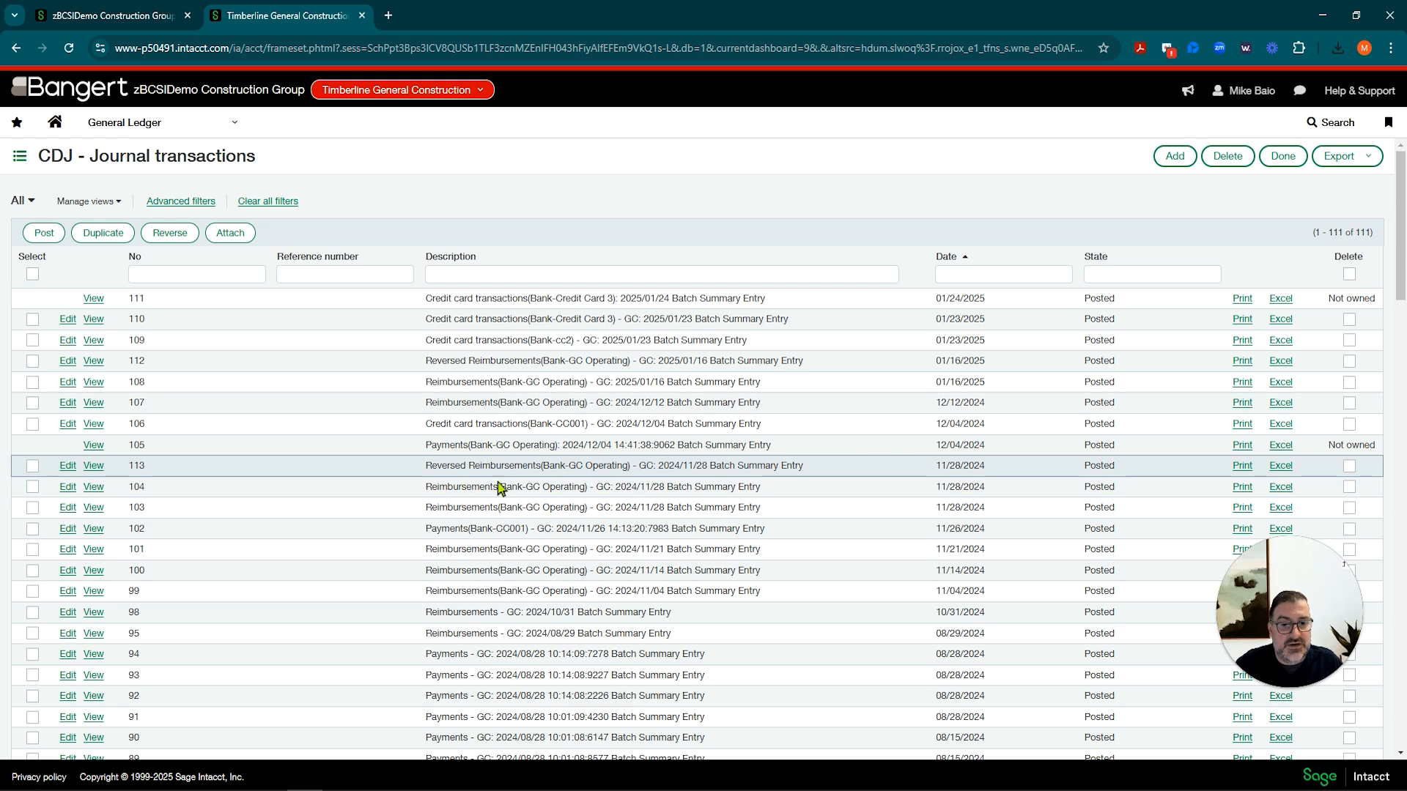
Step: Return to the ACH payment files and open the details of file 123 - Jan-29-2025 14:17:20
click(148, 14)
key(ctrl+Tab)
click(175, 131)
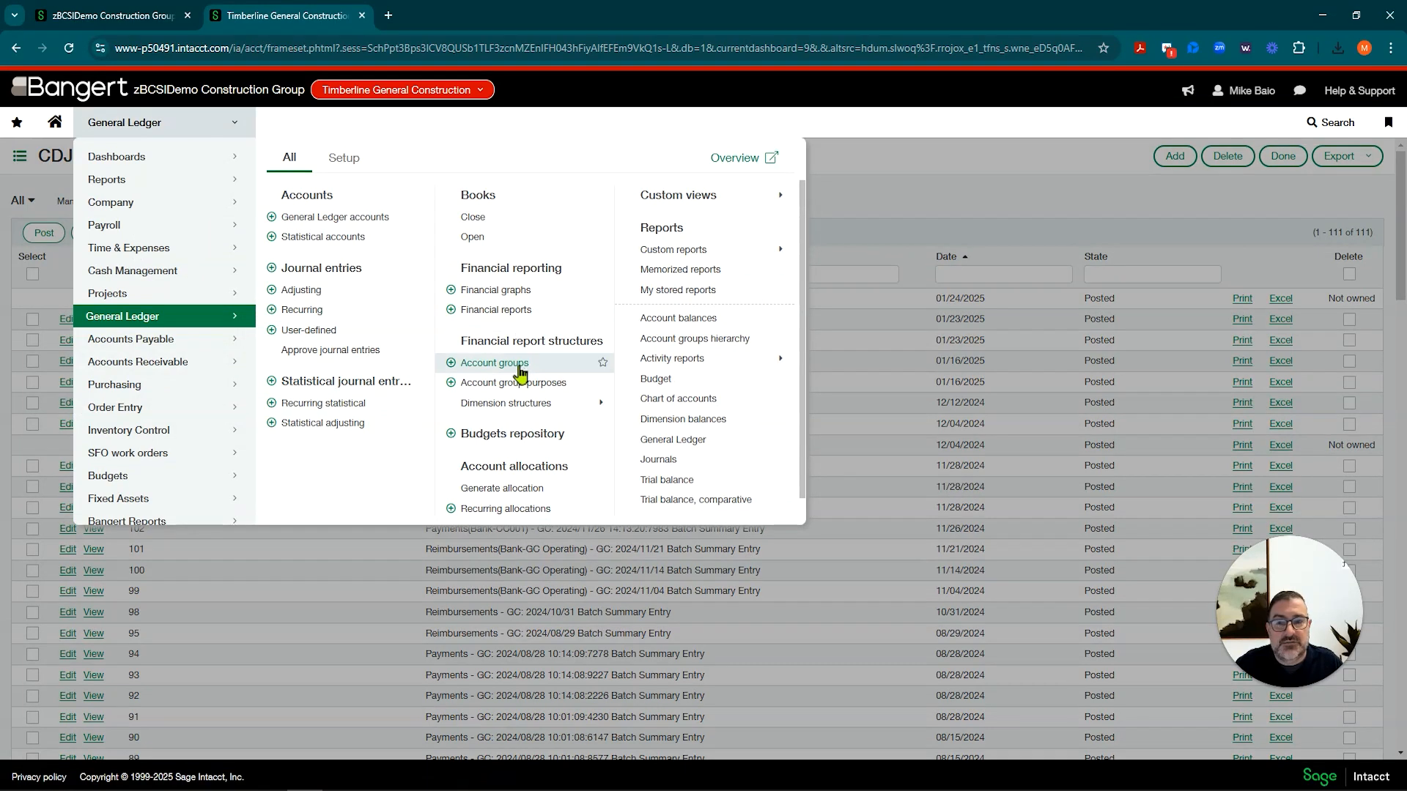
mouse_move(233, 271)
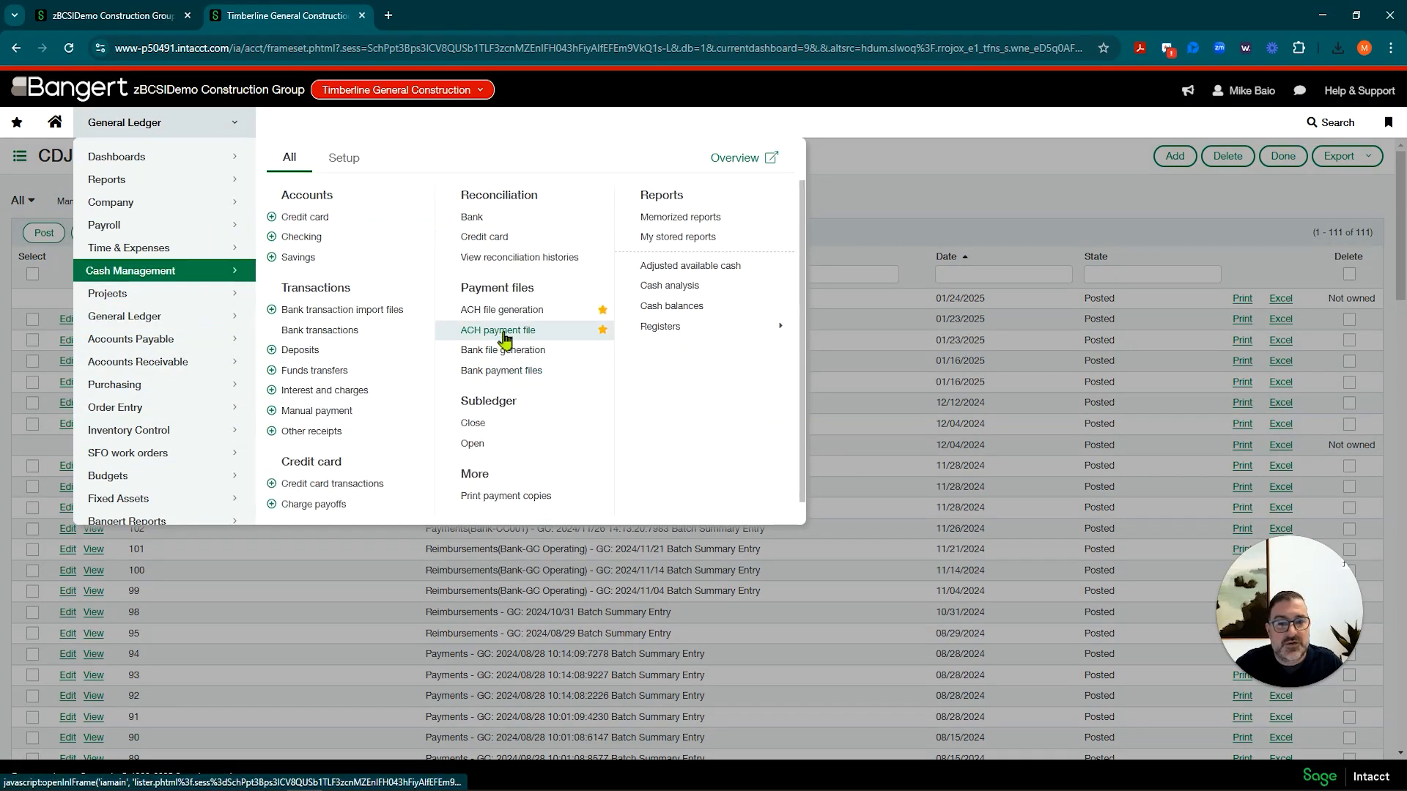
click(503, 331)
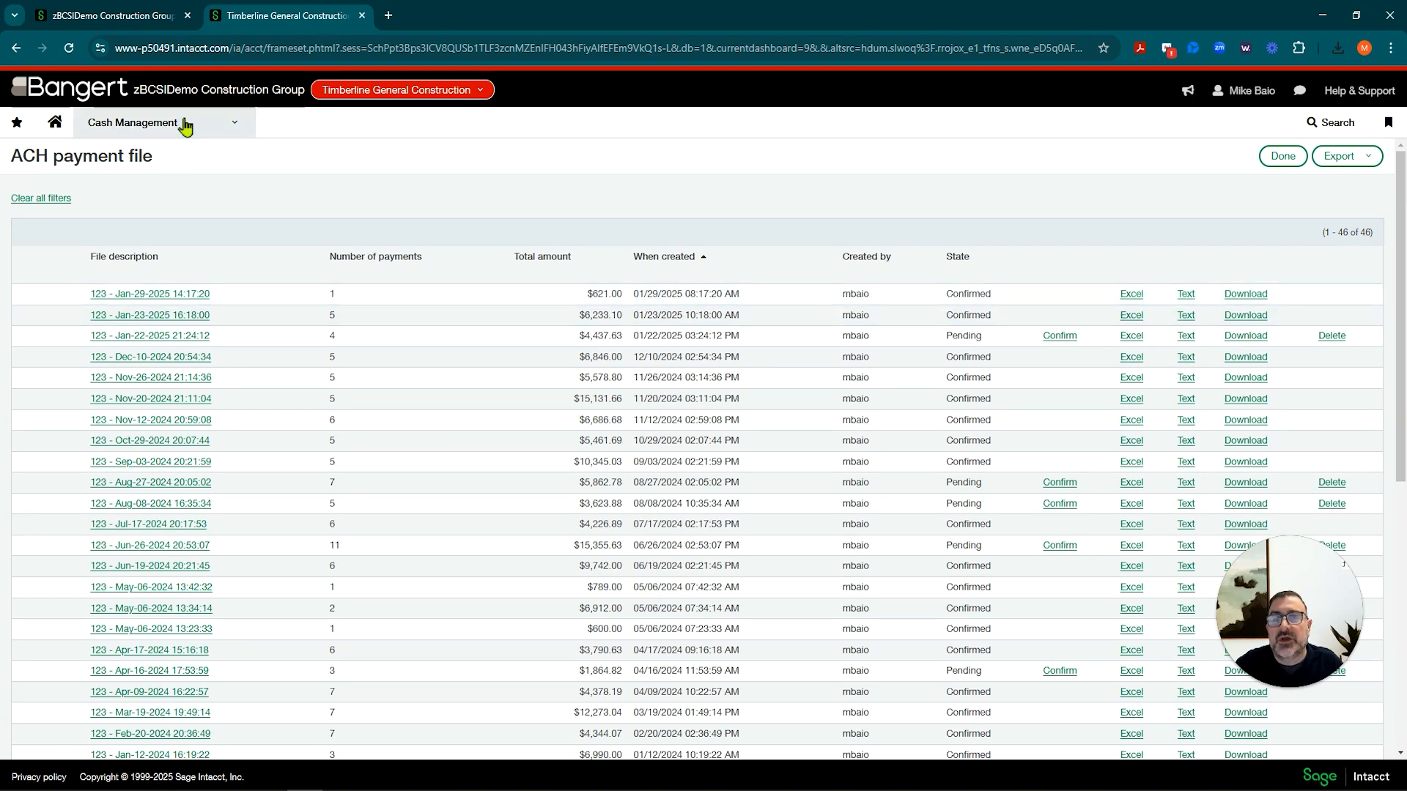
click(165, 300)
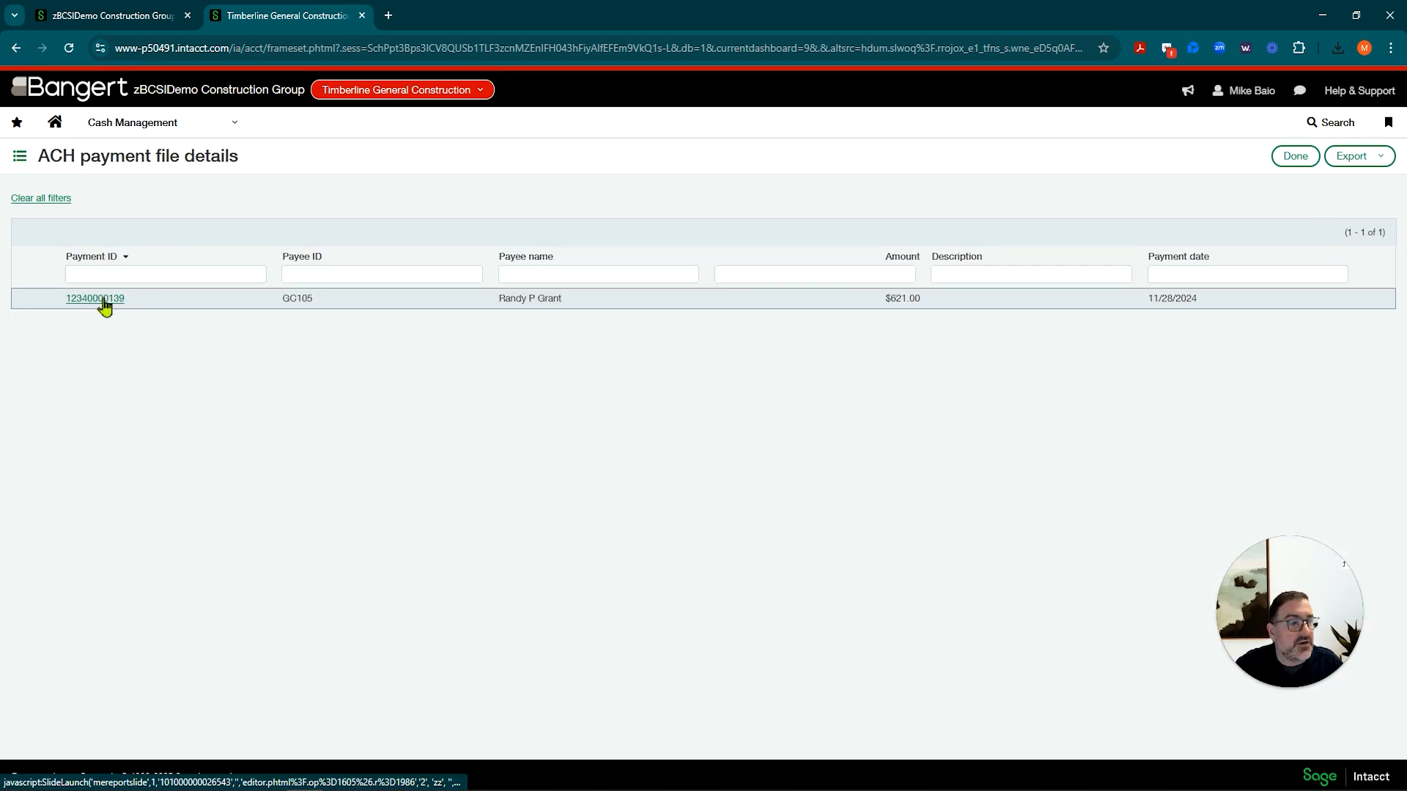
Step: Reopen the Cash Disbursements Journal transactions, sort them newest first, and look through the 11/28/2024 reimbursement entries
click(209, 125)
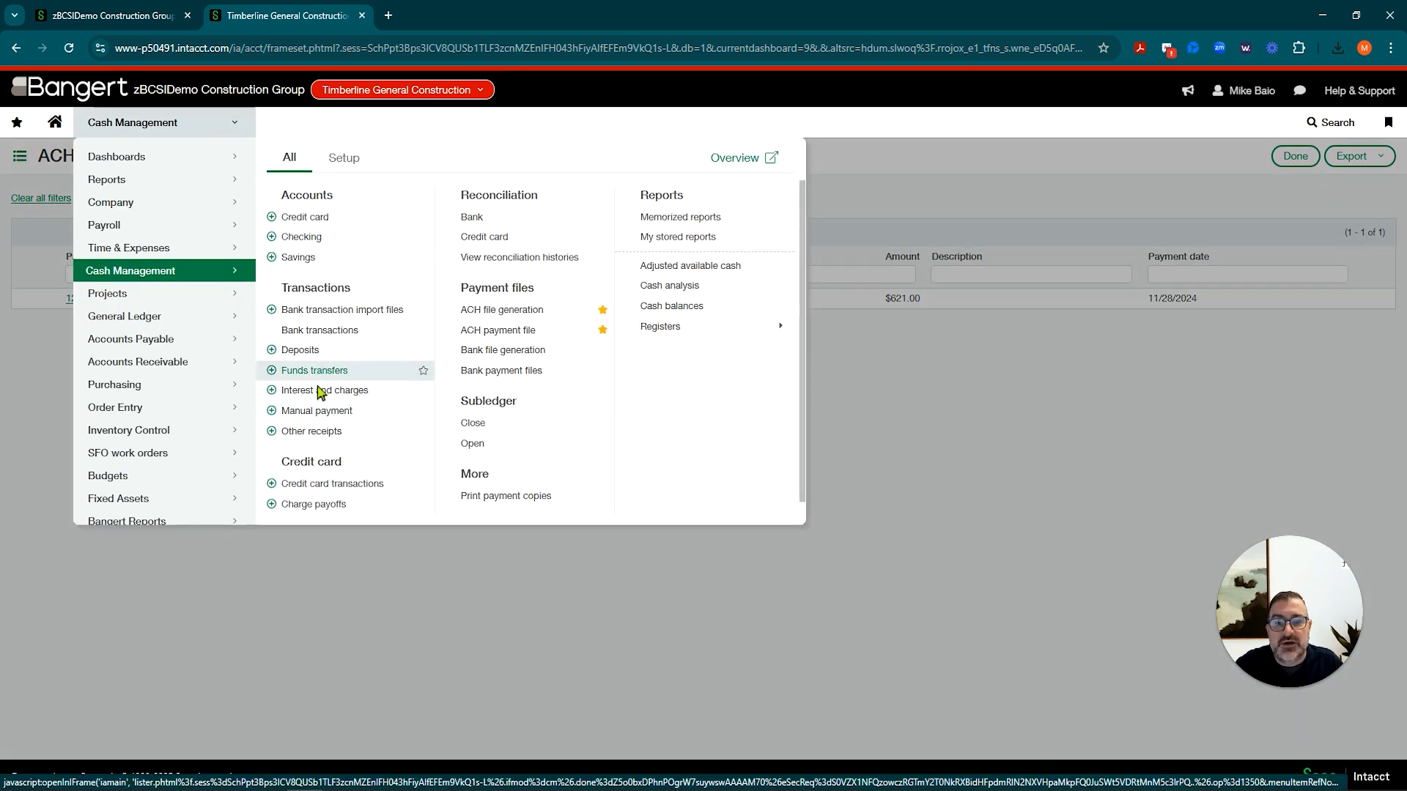
mouse_move(185, 316)
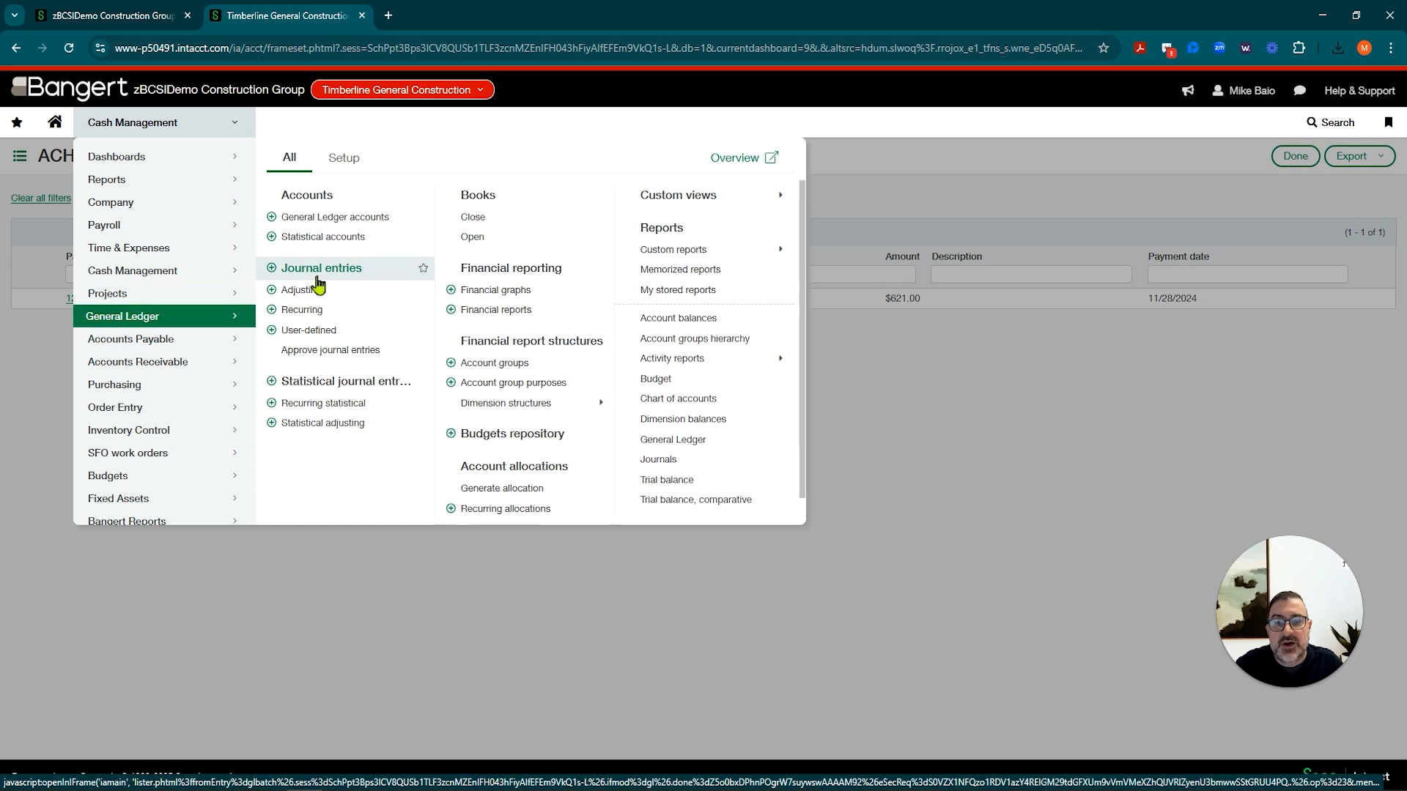
click(319, 269)
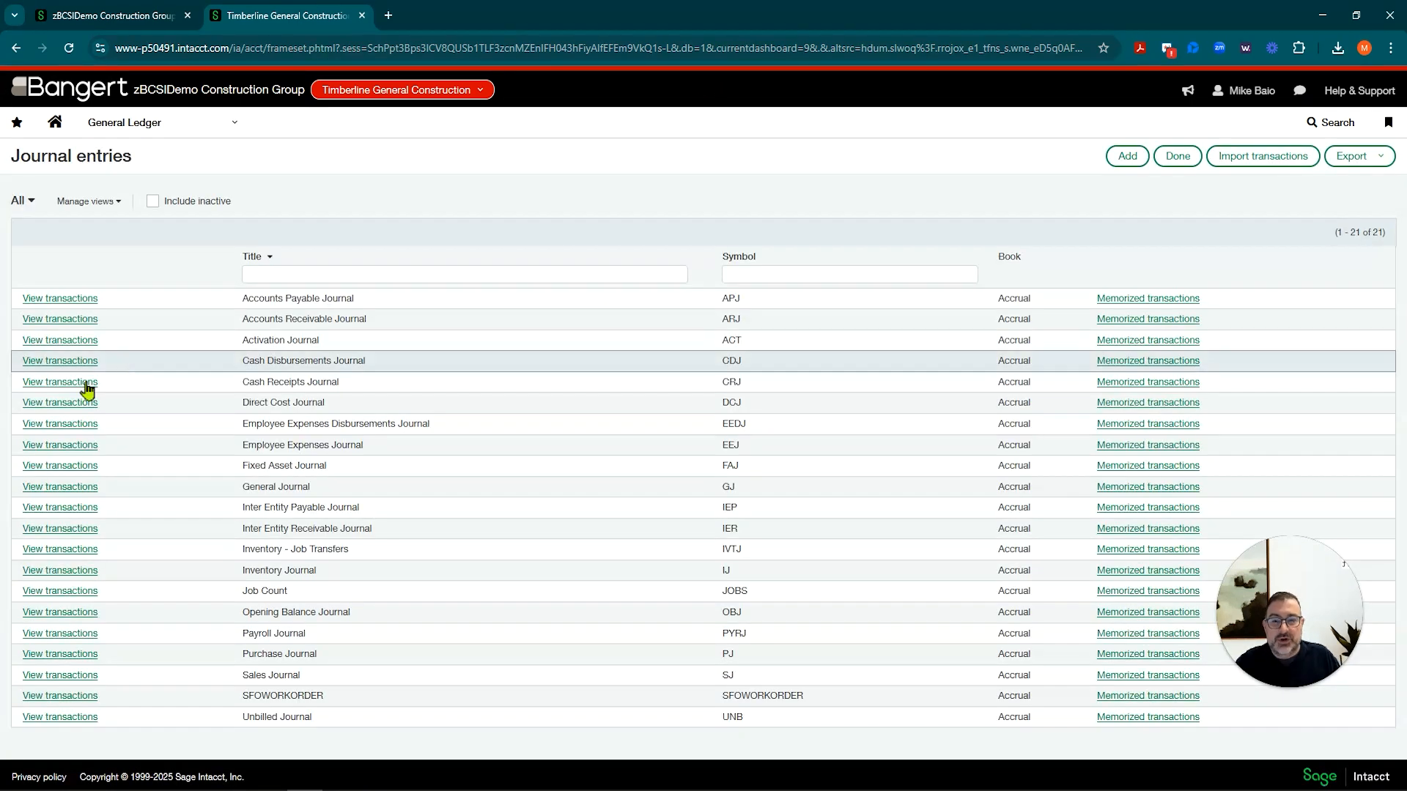
click(53, 363)
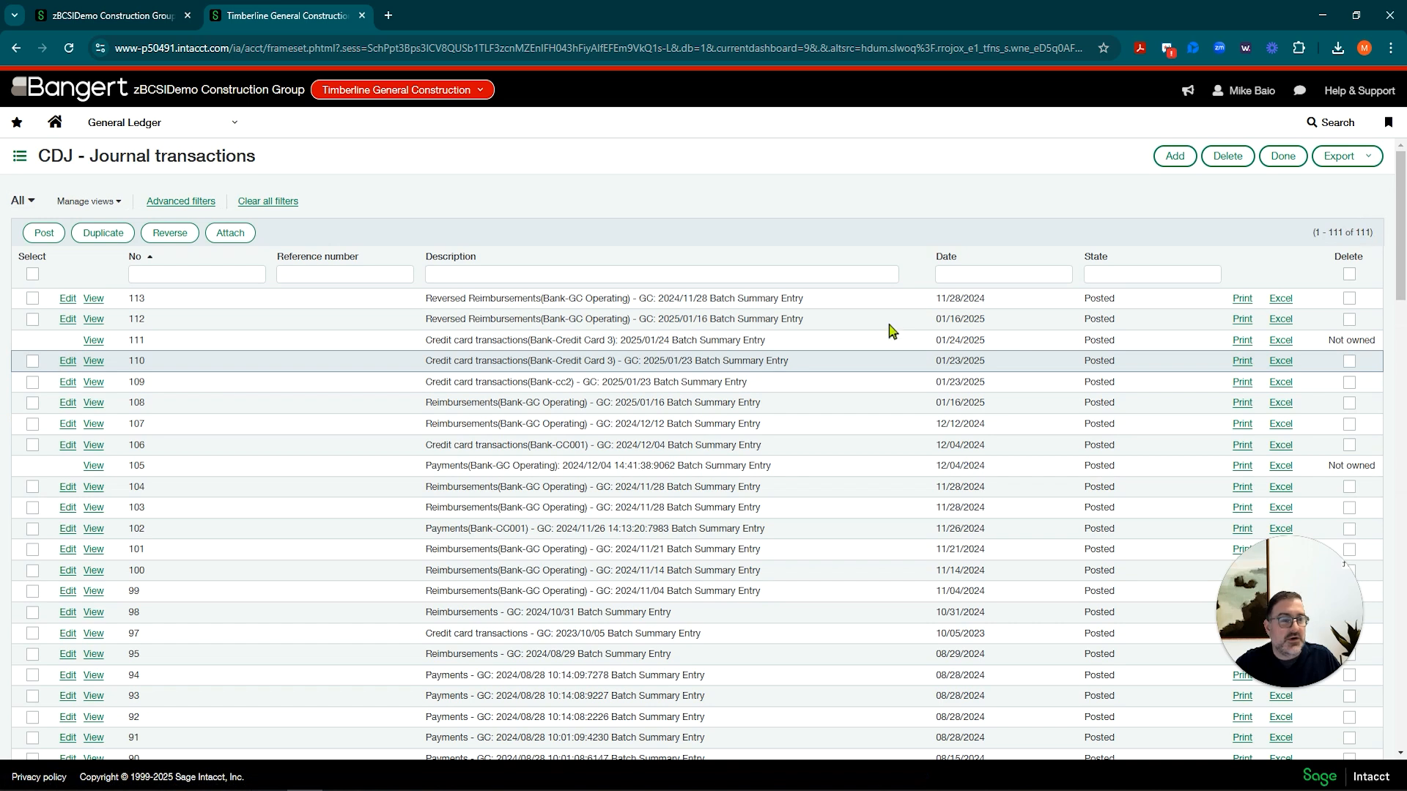
click(945, 257)
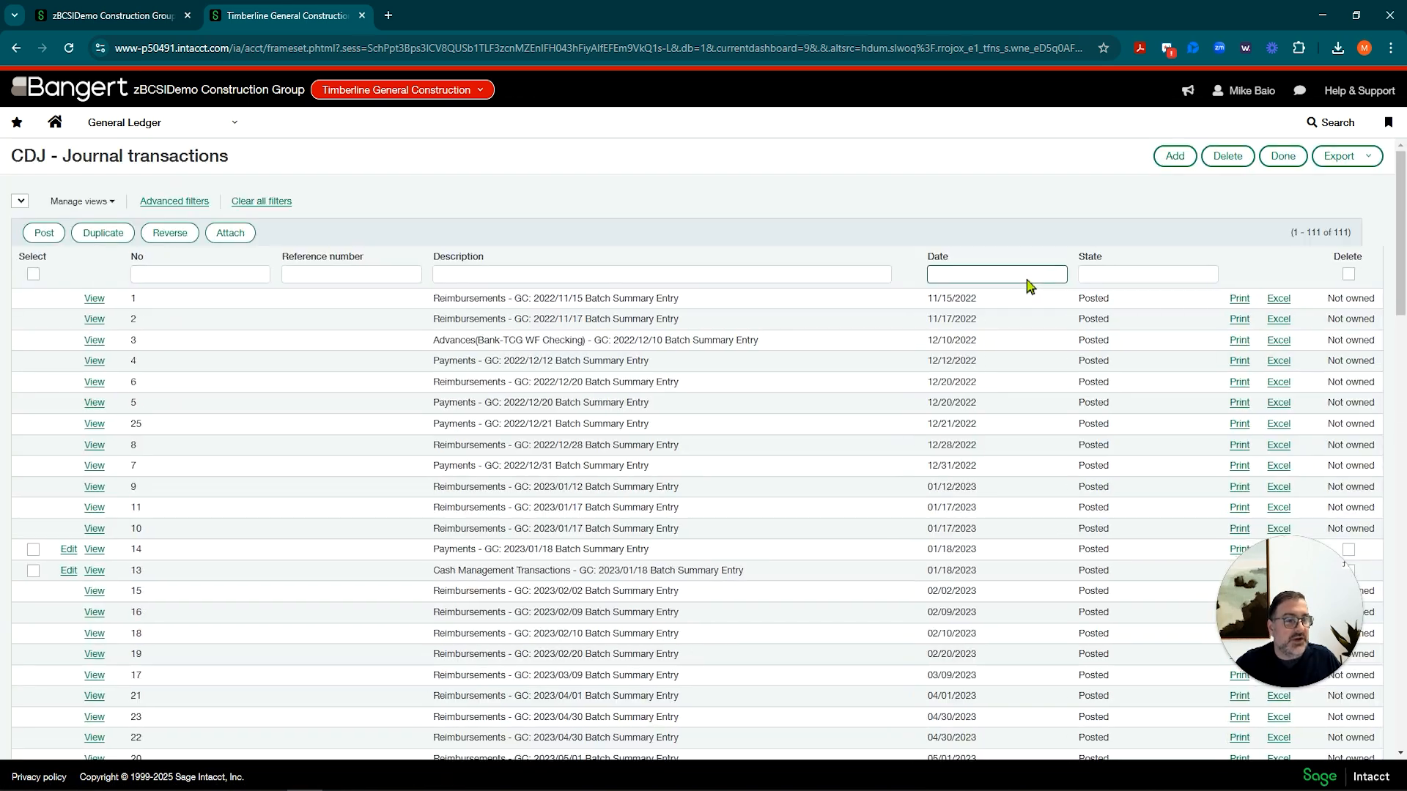
click(957, 260)
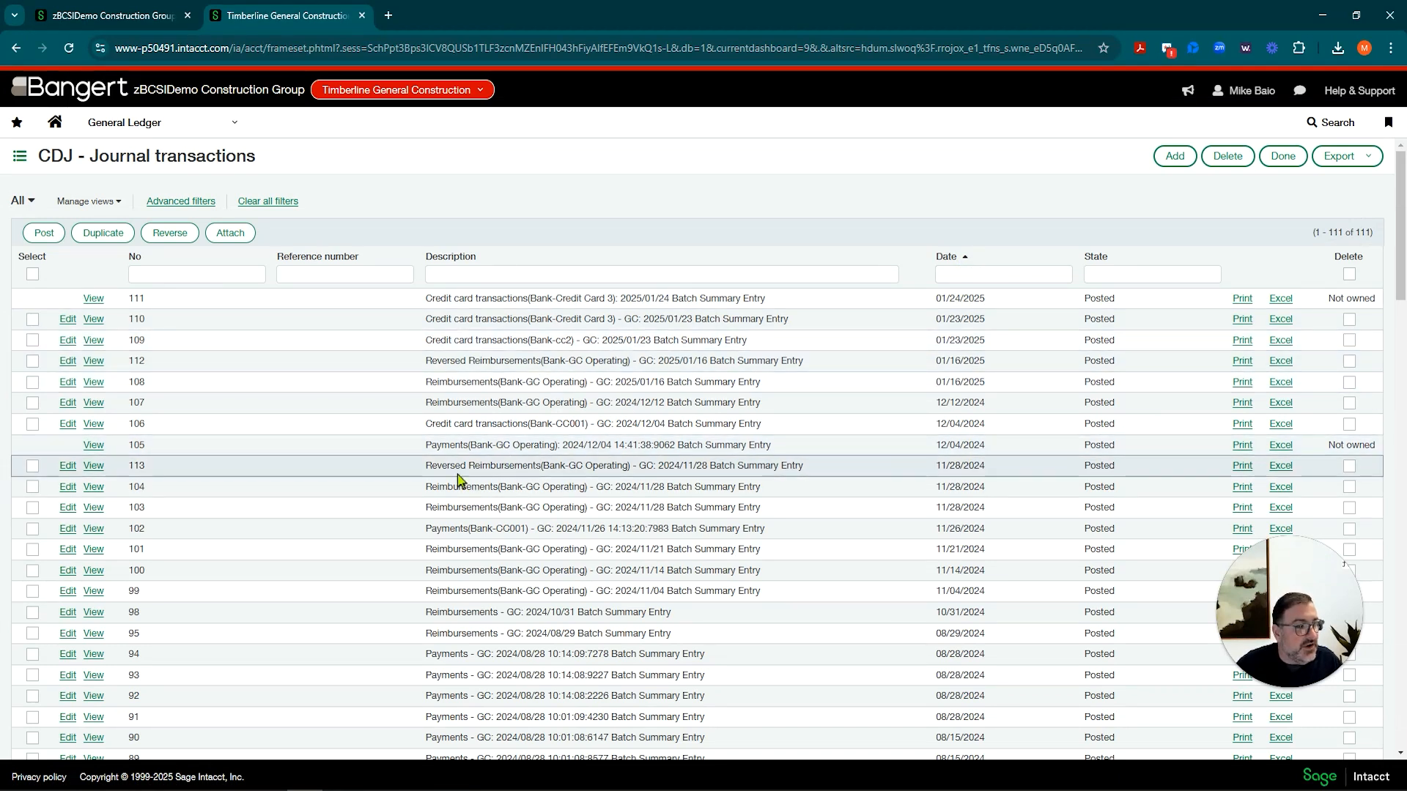
scroll(459, 484, down, 3)
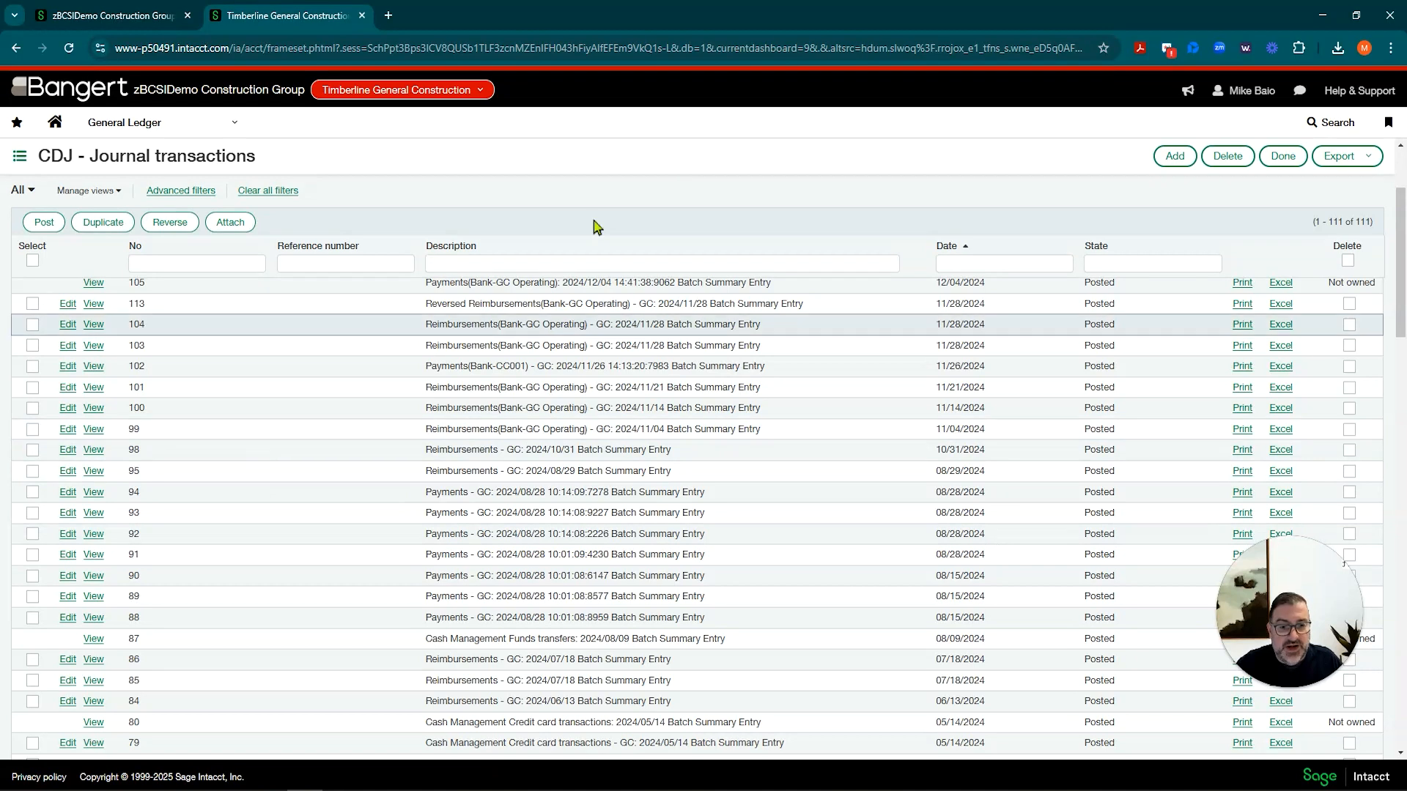